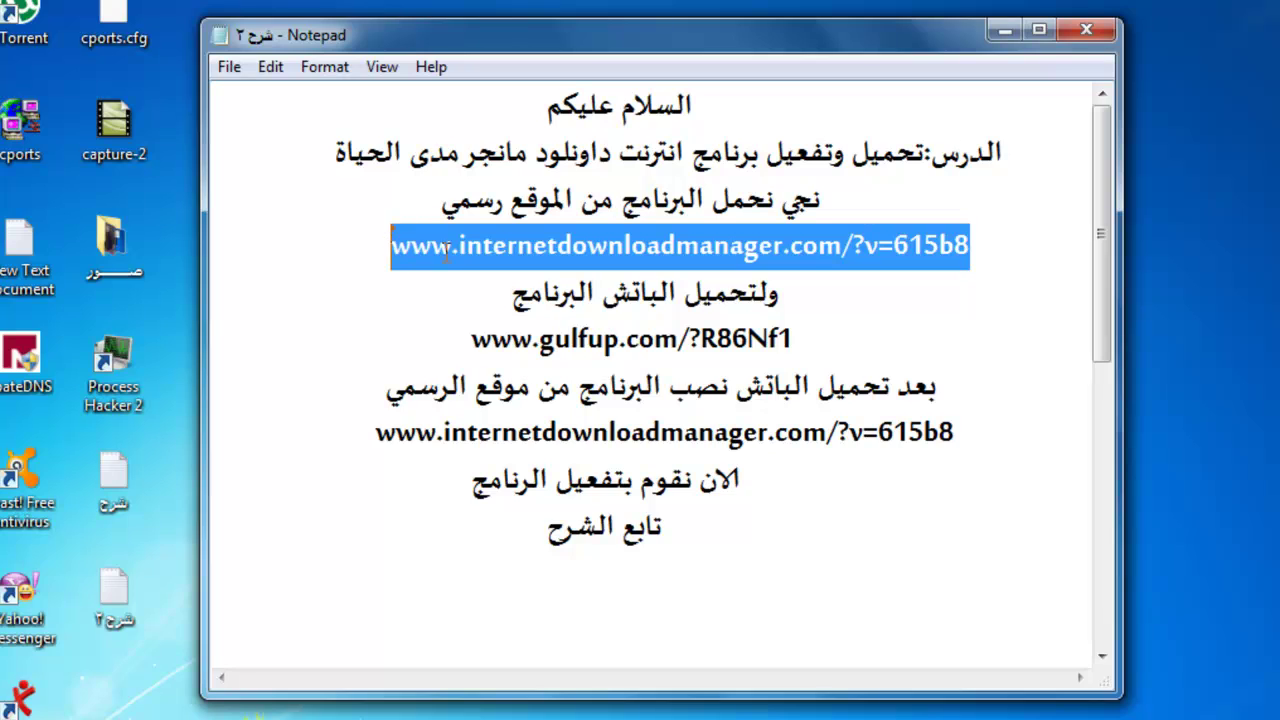
Copy the internetdownloadmanager.com download link from the notes and minimize Notepad
left_click(520, 328)
left_click(1004, 30)
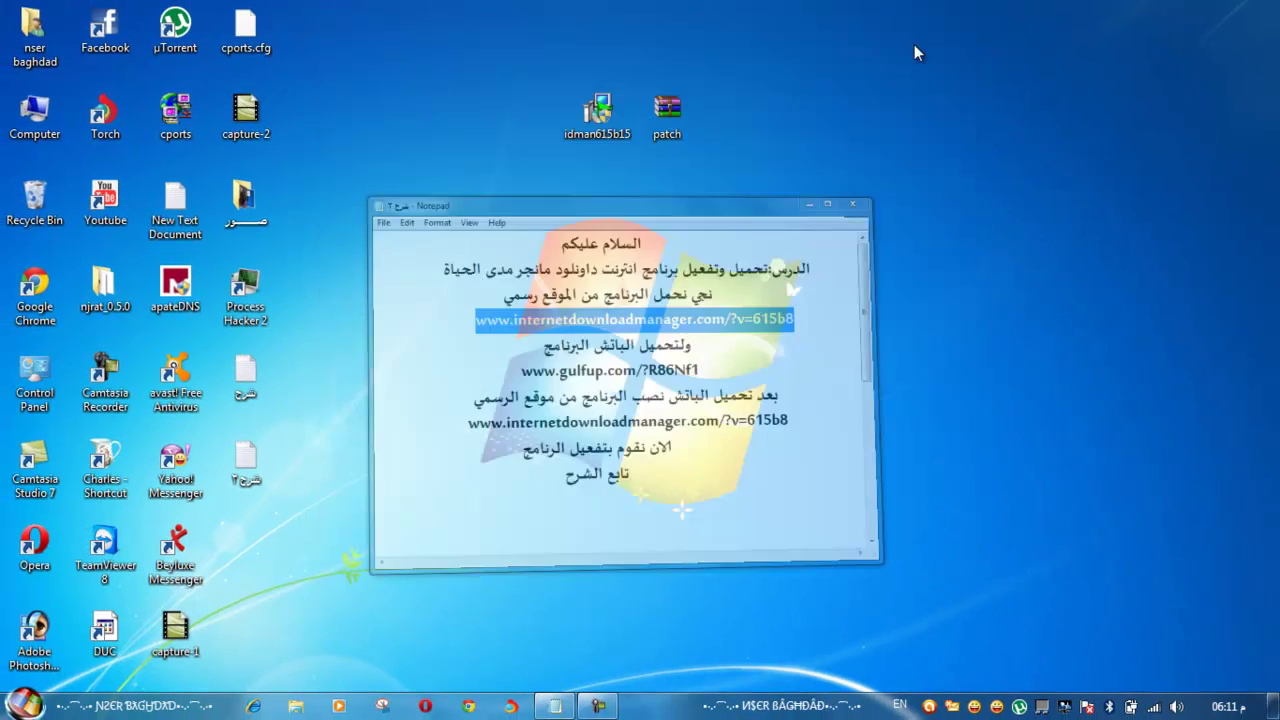
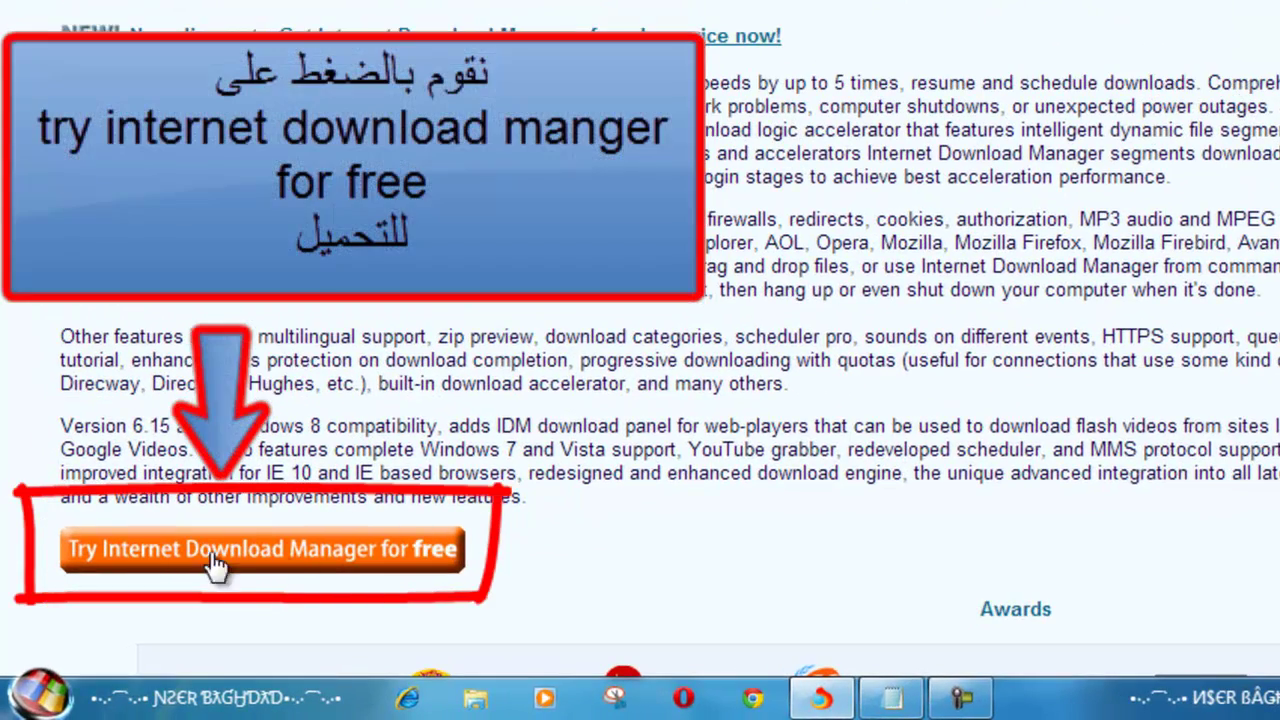
Start downloading idman615b15.exe from the IDM site, then swap that tab for a blank one
left_click(248, 572)
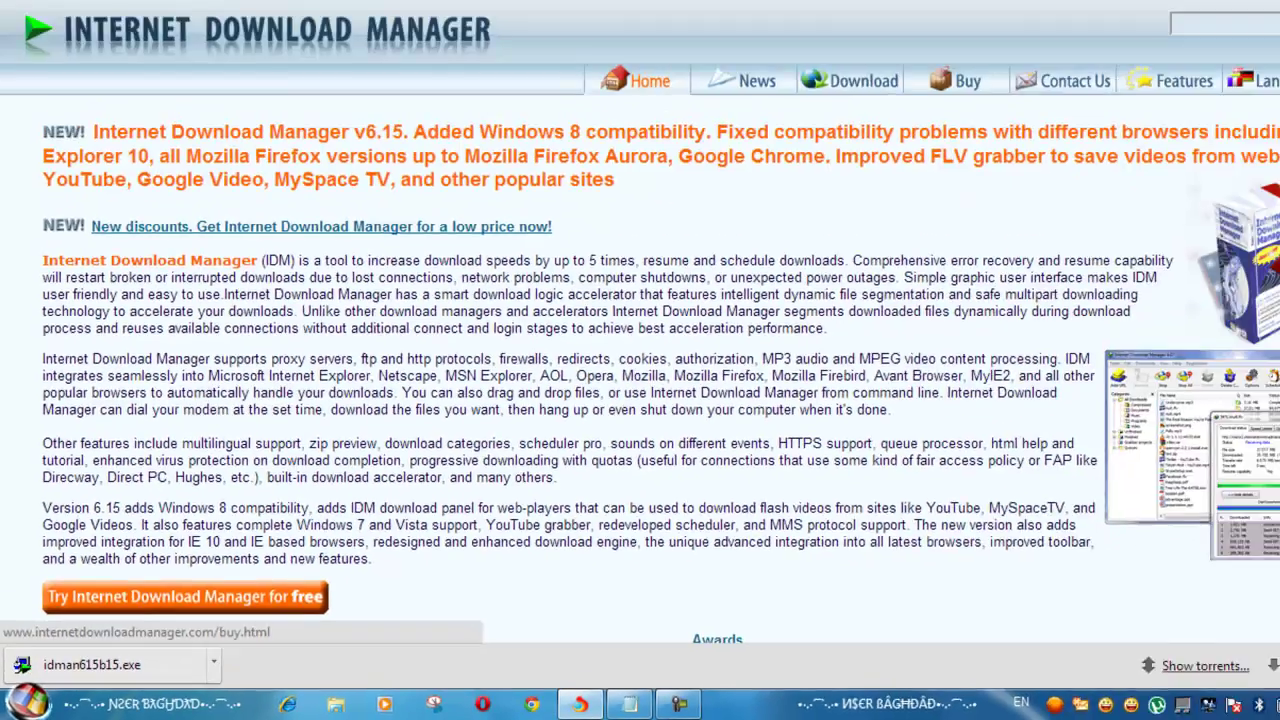
key("ctrl+t")
left_click(172, 11)
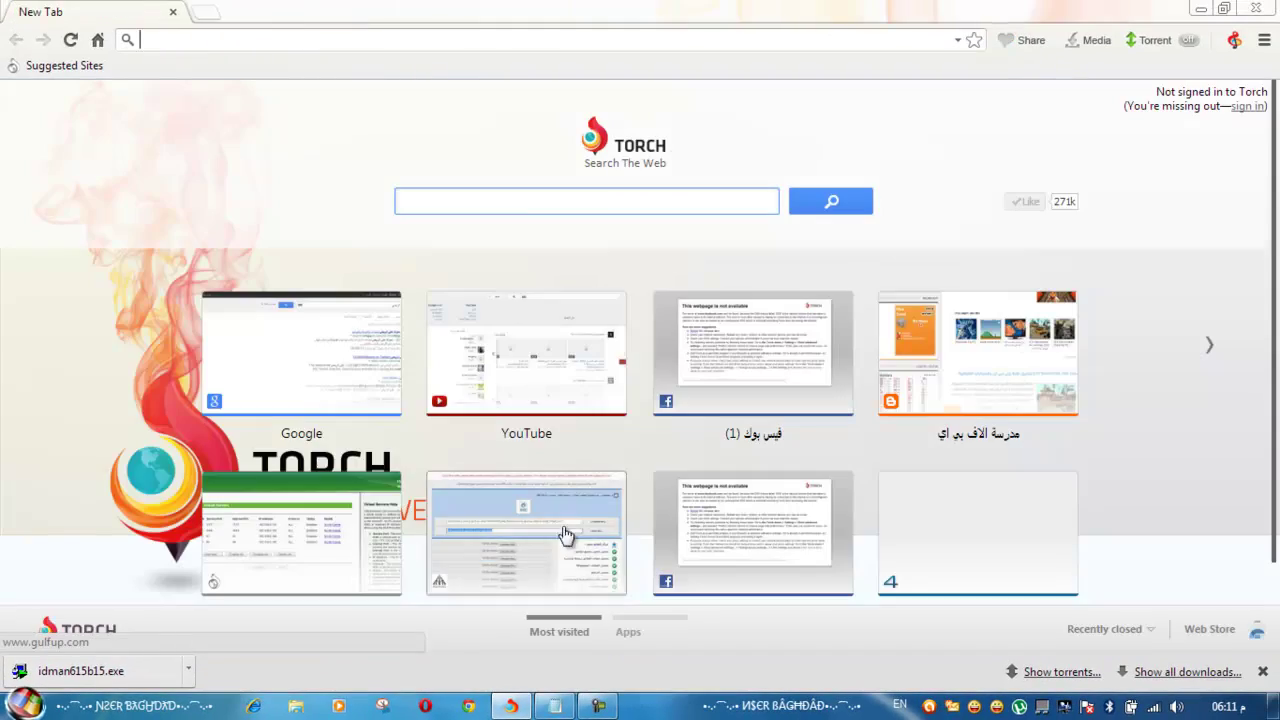
left_click(511, 704)
left_click(555, 705)
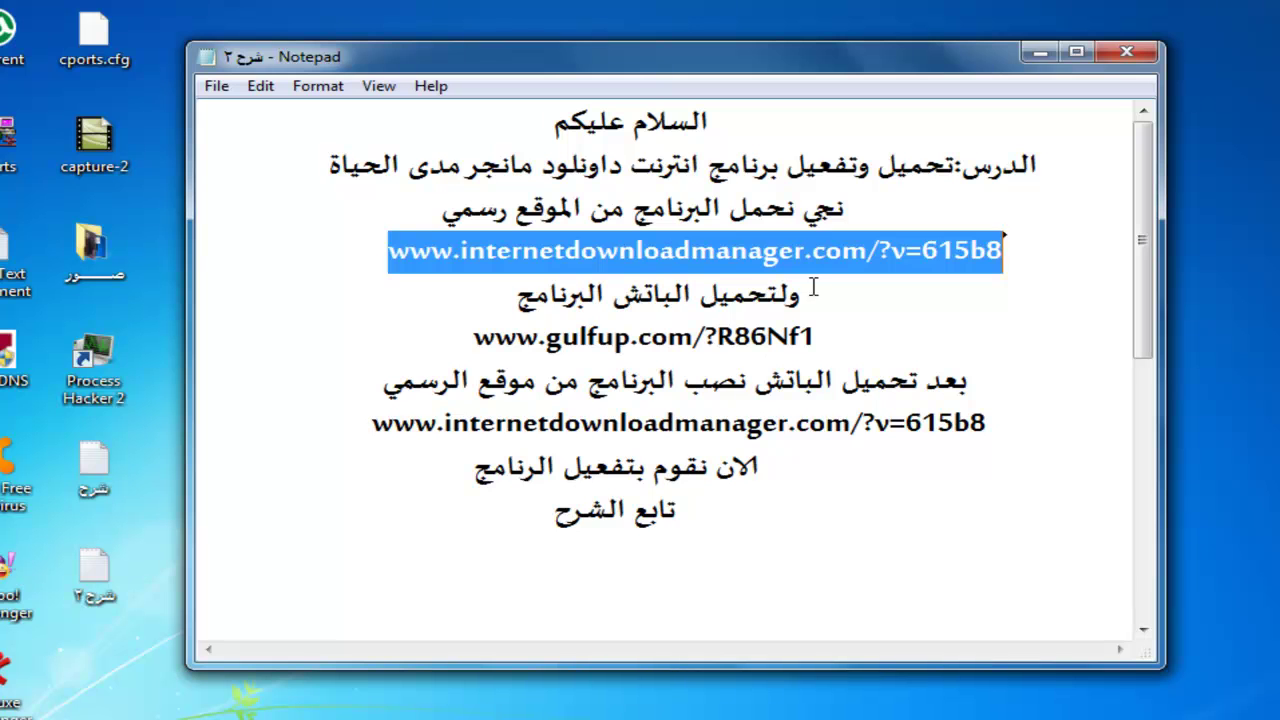
left_click_drag(814, 287, 484, 300)
left_click_drag(816, 340, 519, 341)
right_click(503, 340)
left_click(563, 414)
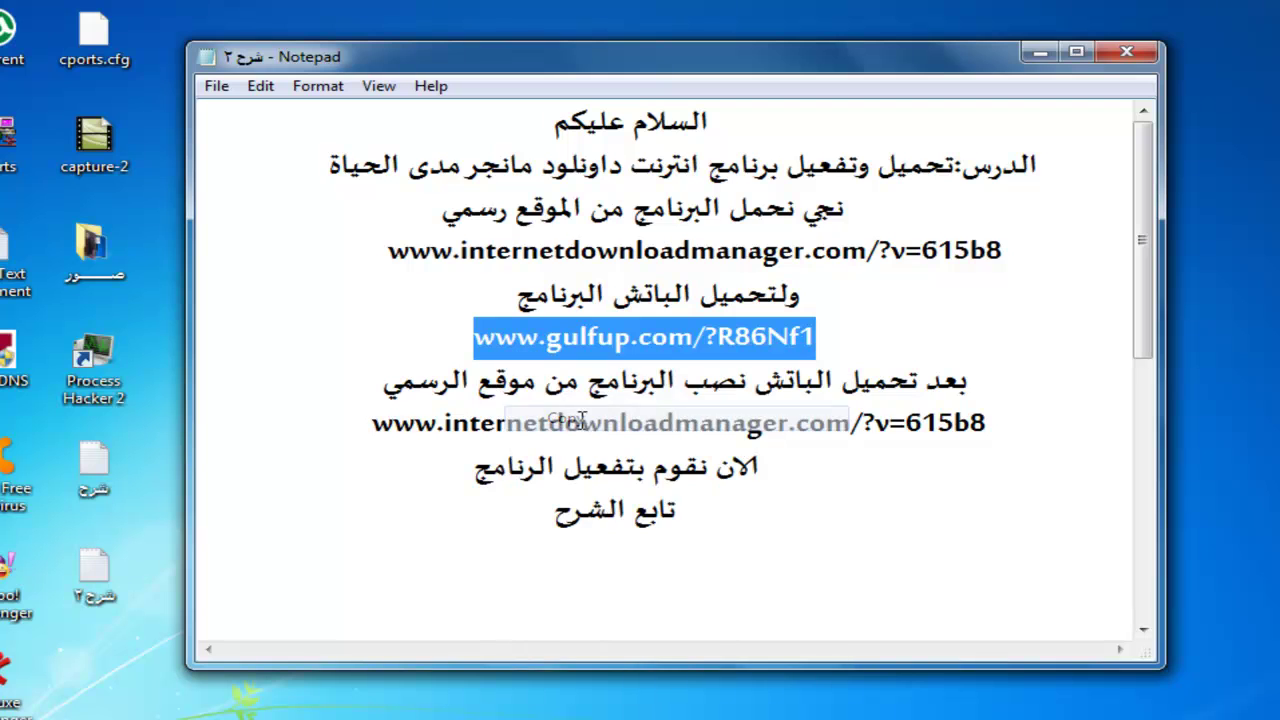
left_click(1039, 55)
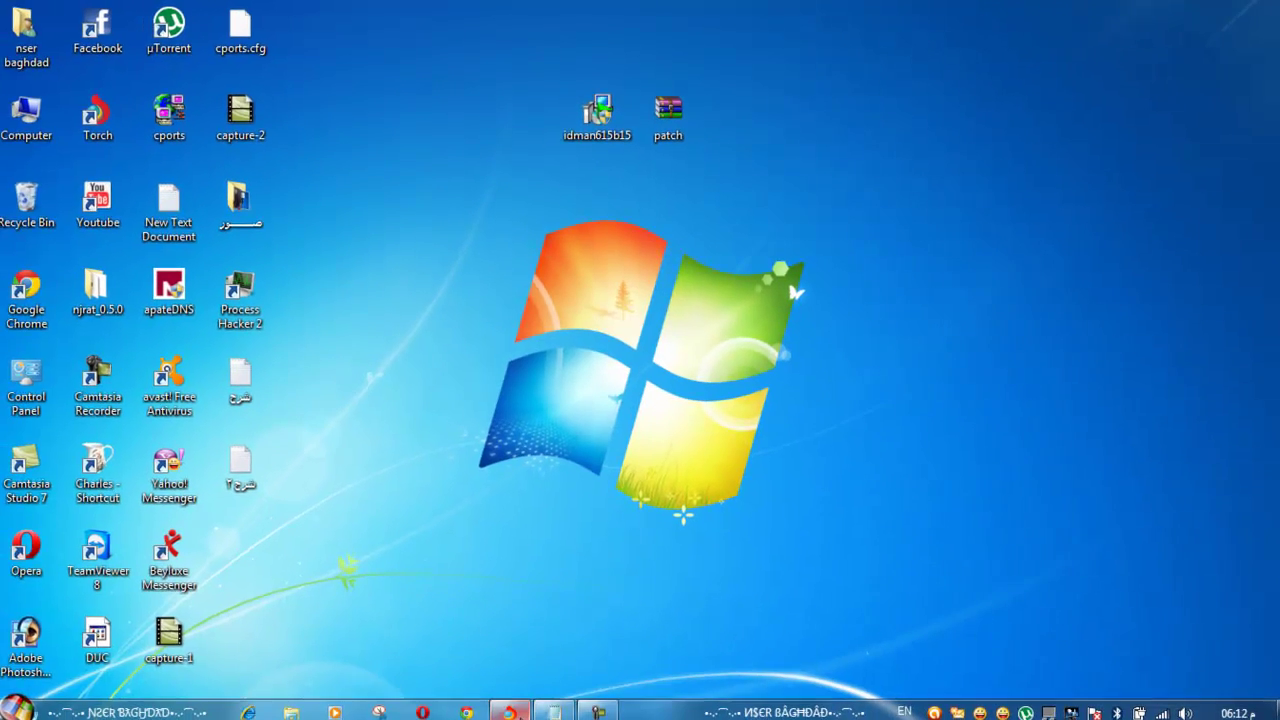
left_click(510, 706)
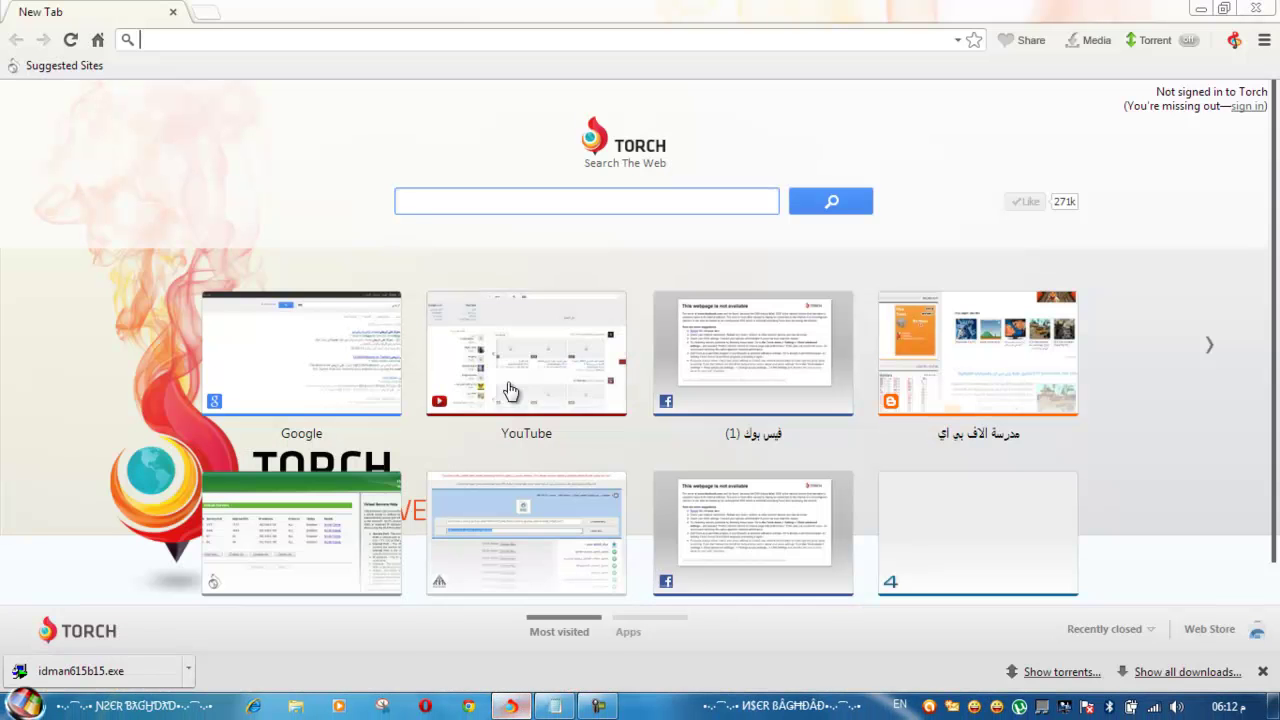
Paste and go to the gulfup link, then download patch.zip (347.02 KB)
right_click(233, 40)
left_click(308, 121)
key("Return")
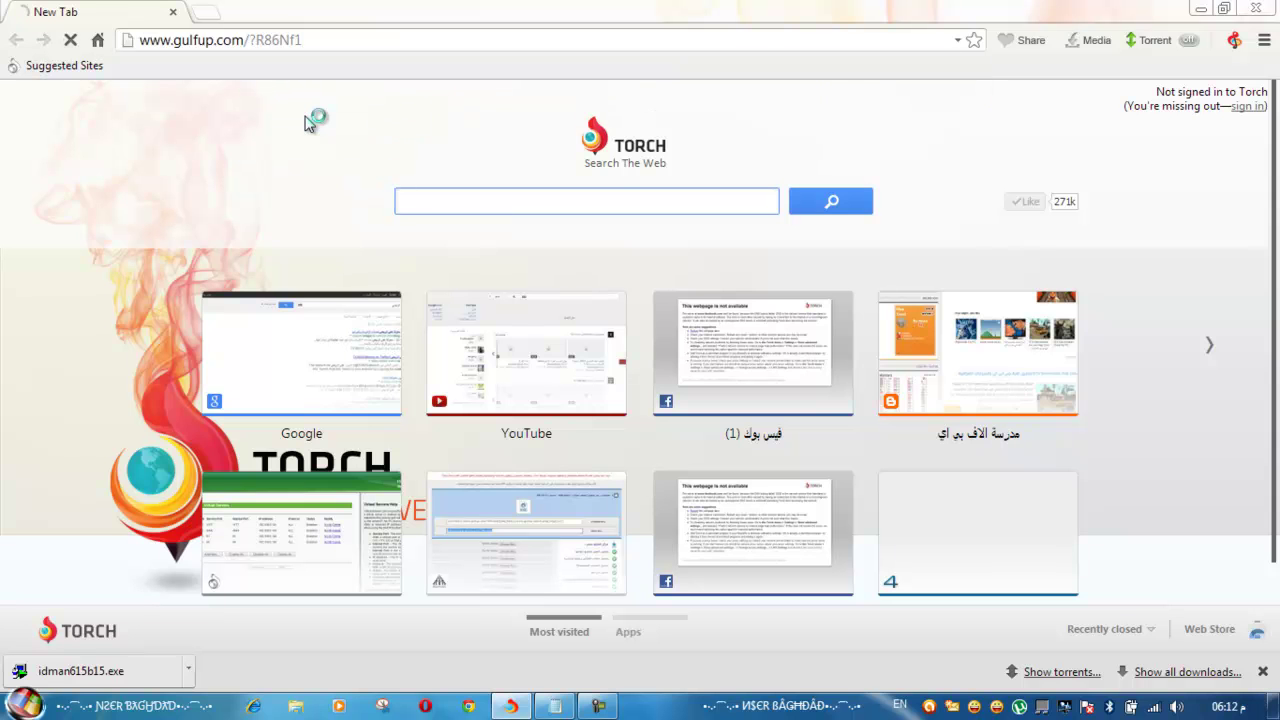
scroll(529, 223, "down", 5)
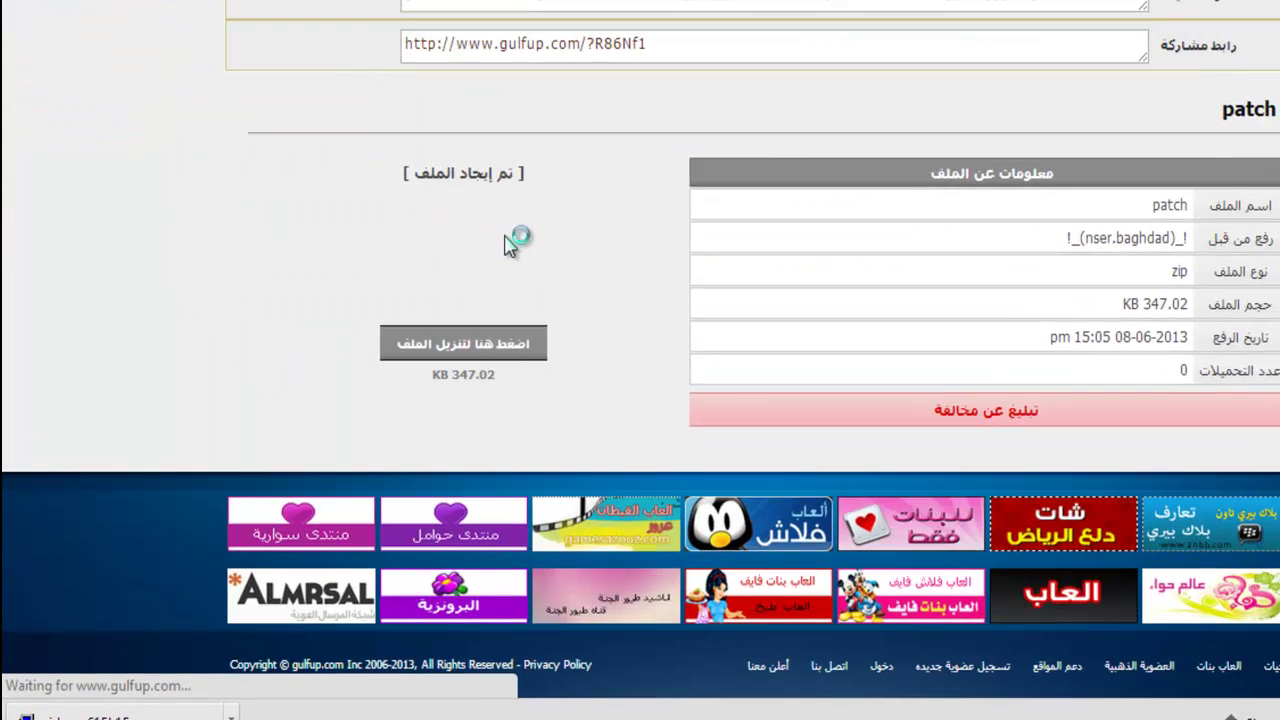
scroll(457, 350, "up", 1)
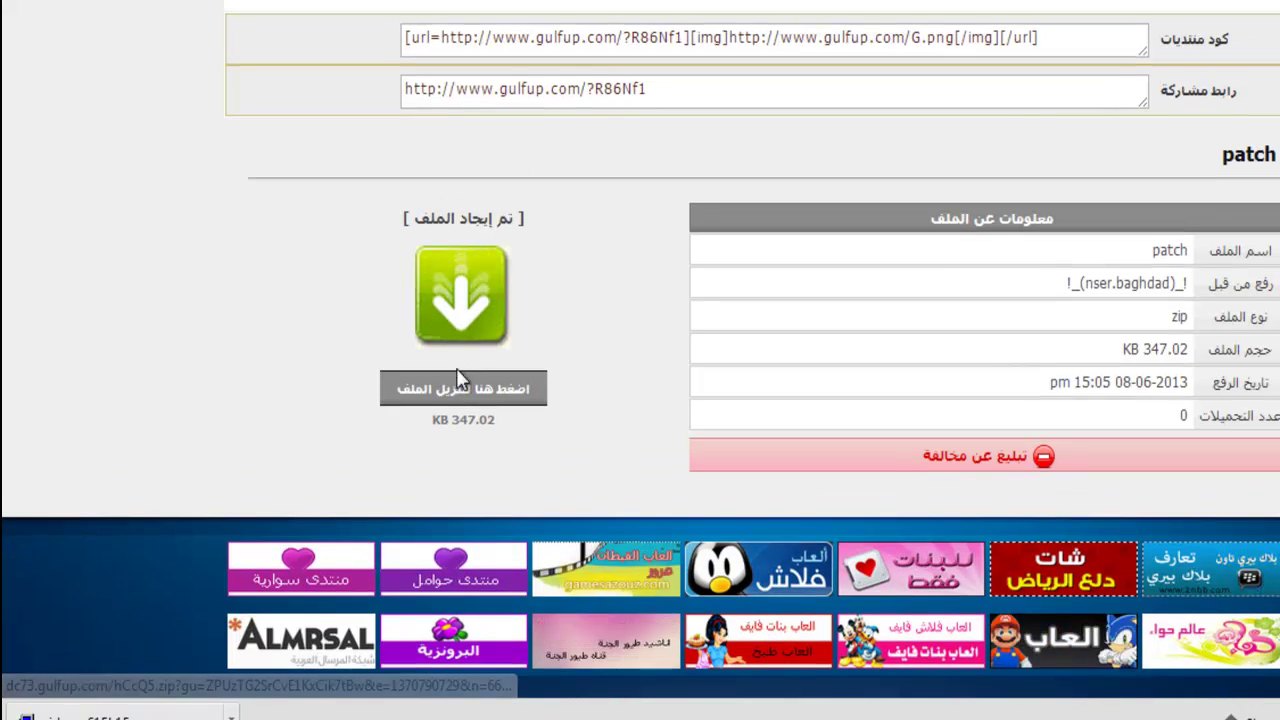
left_click(467, 390)
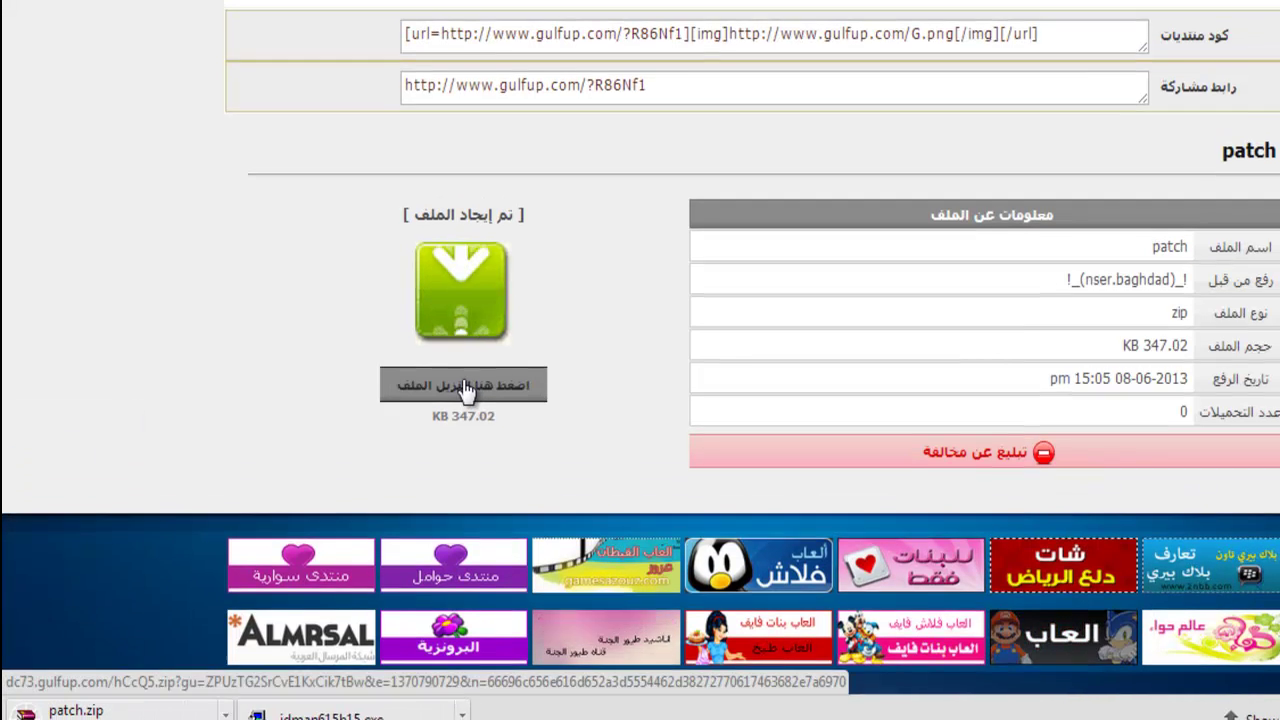
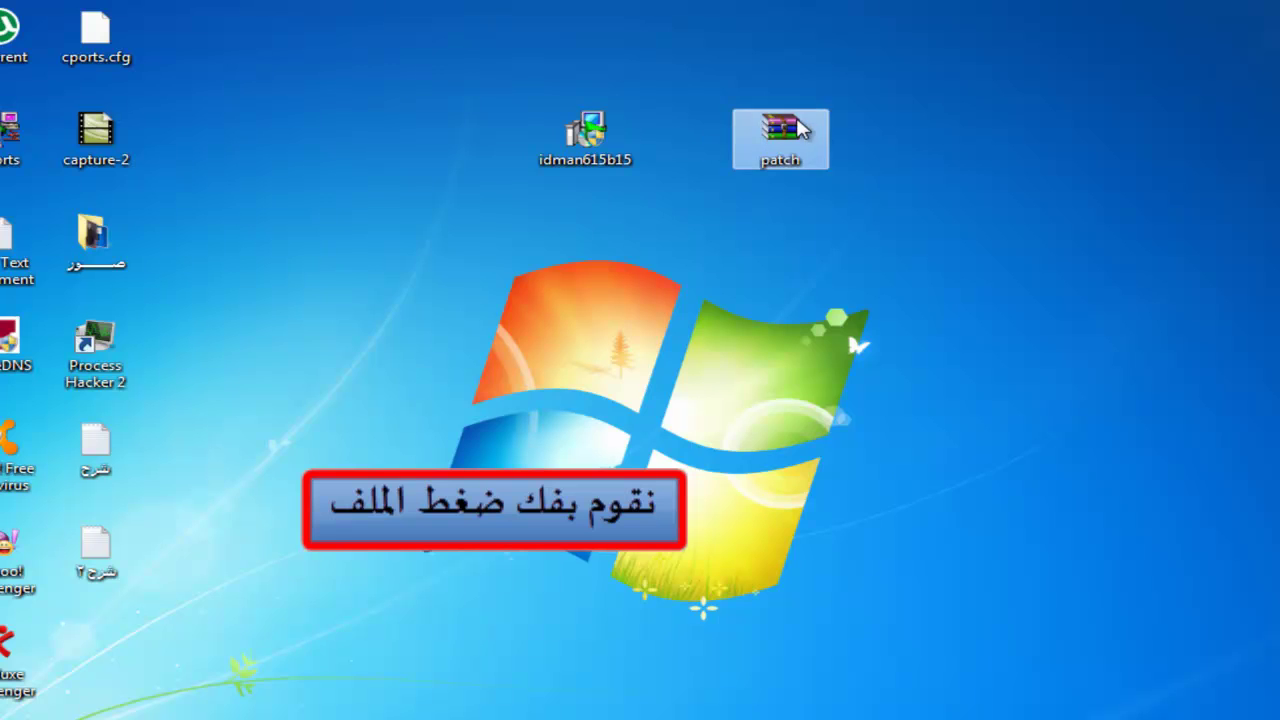
Extract patch.rar onto the desktop with Extract Here
right_click(800, 127)
left_click(903, 183)
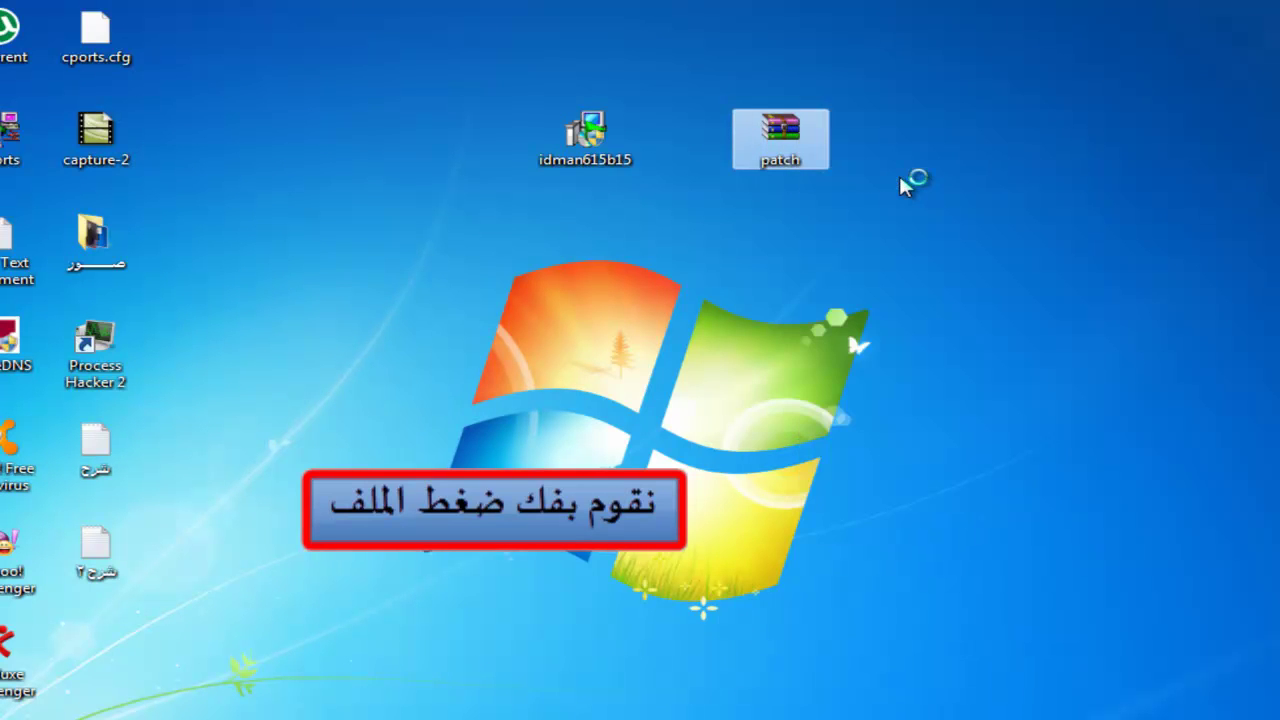
left_click_drag(314, 661, 247, 637)
Refresh the desktop and move the new patch folder beside the top icons
right_click(292, 388)
left_click(391, 455)
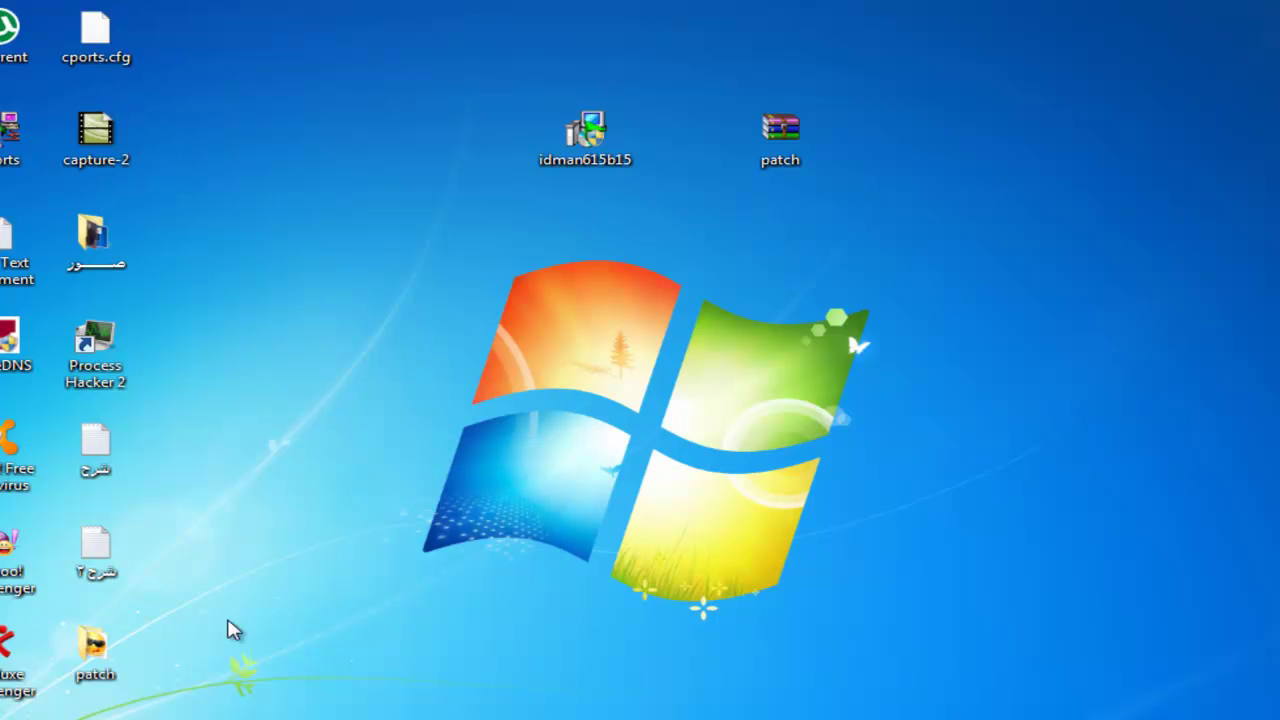
left_click_drag(310, 662, 900, 250)
mouse_move(980, 354)
left_mouse_down()
mouse_move(806, 232)
mouse_move(743, 283)
left_mouse_up()
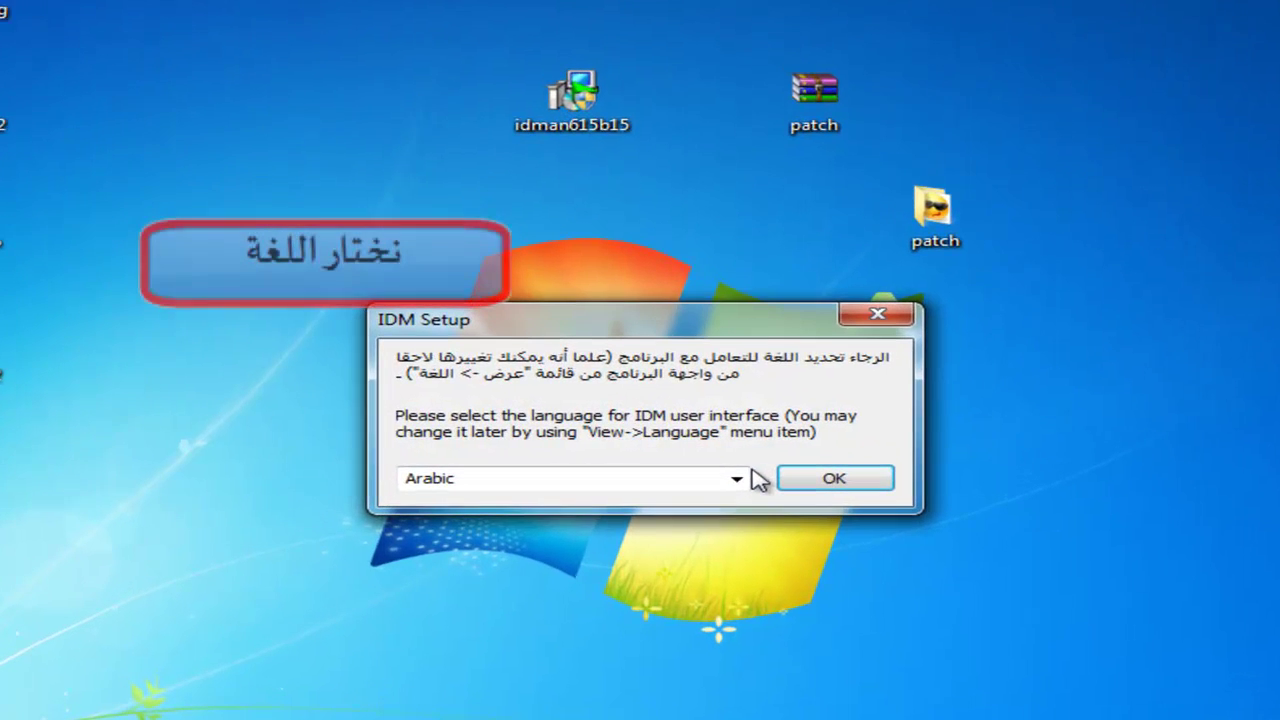
Keep Arabic as the Internet Download Manager interface language and confirm it
left_click(744, 479)
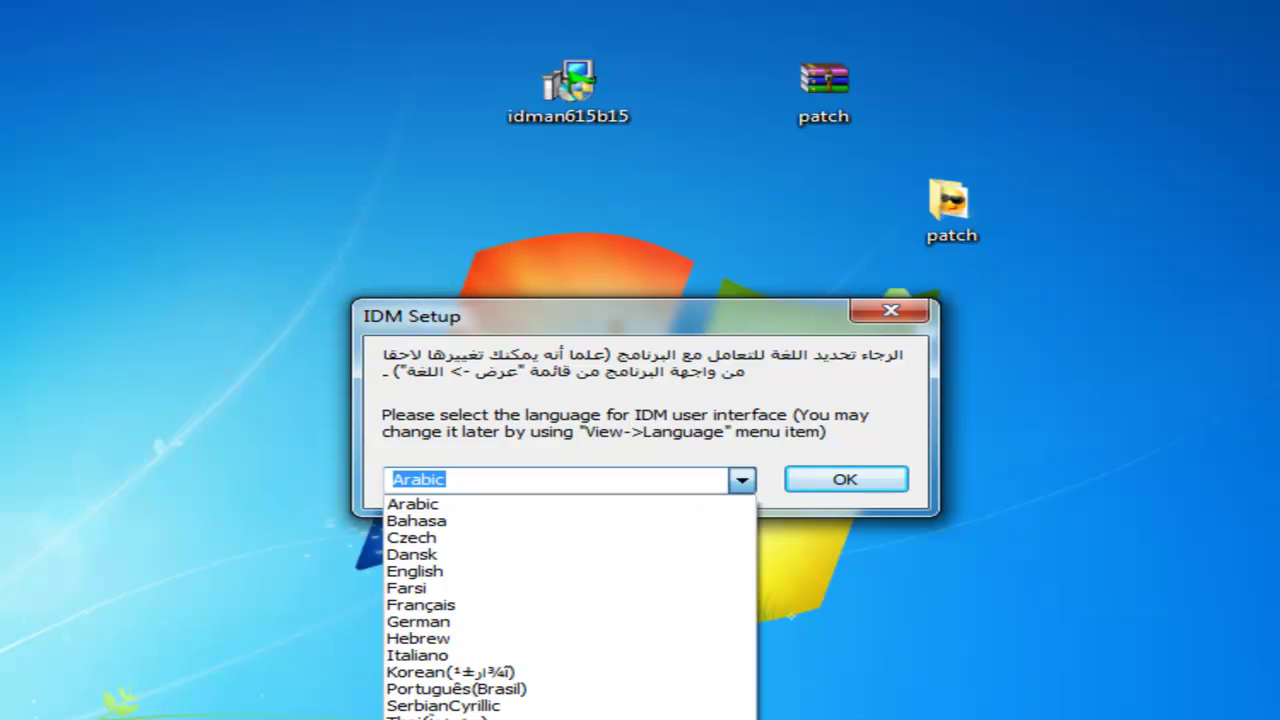
left_click(480, 503)
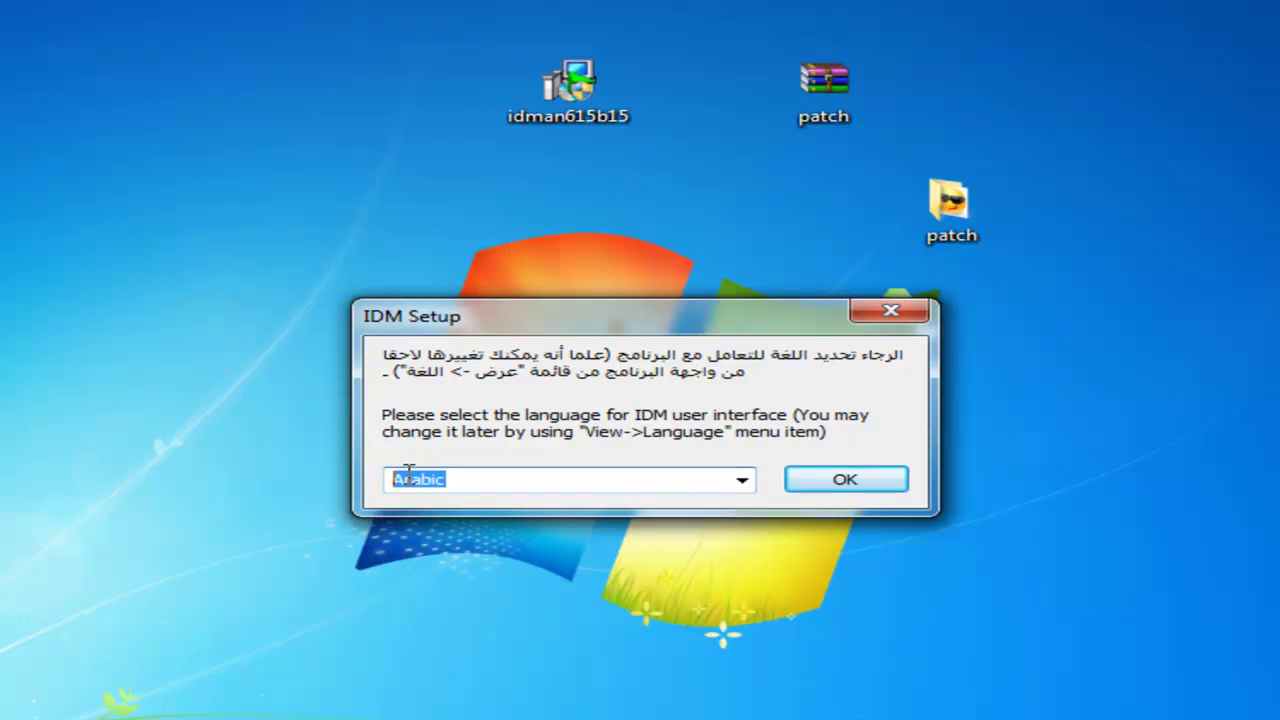
left_click(875, 484)
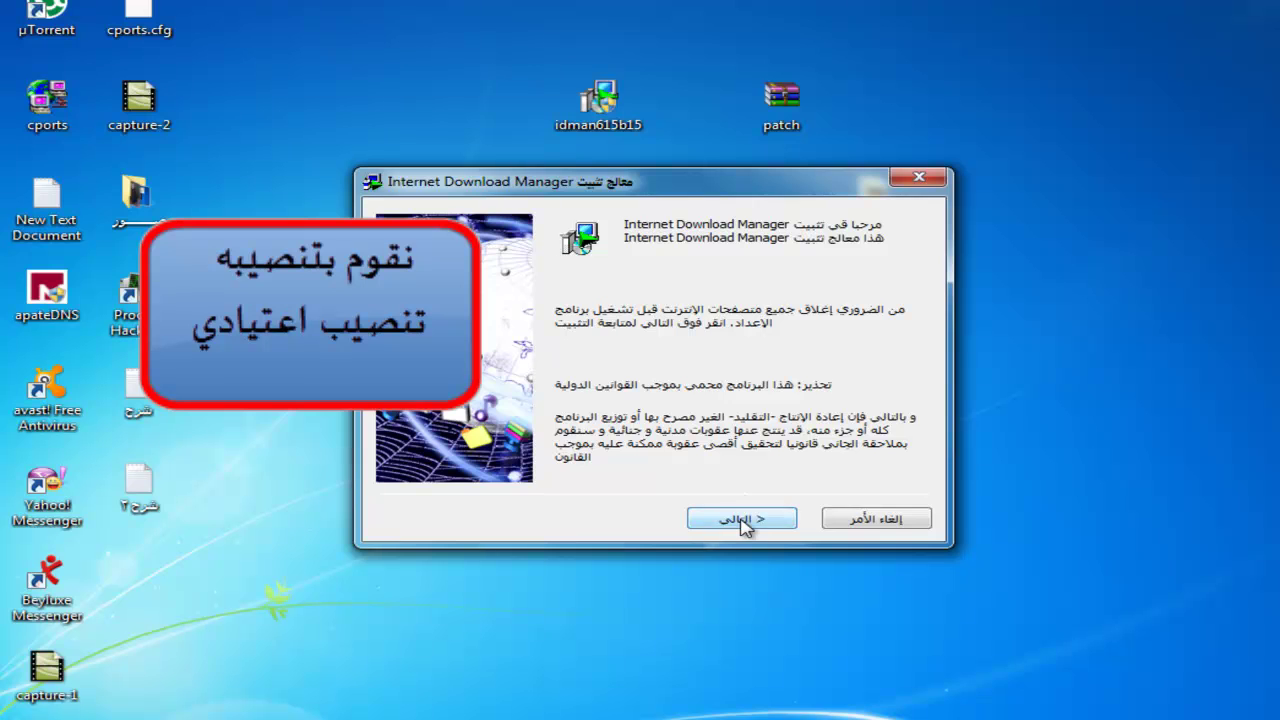
Accept the license, keep the default folder and program group, and finish installing
left_click(744, 519)
left_click(744, 519)
left_click(741, 520)
left_click(741, 520)
left_click(741, 520)
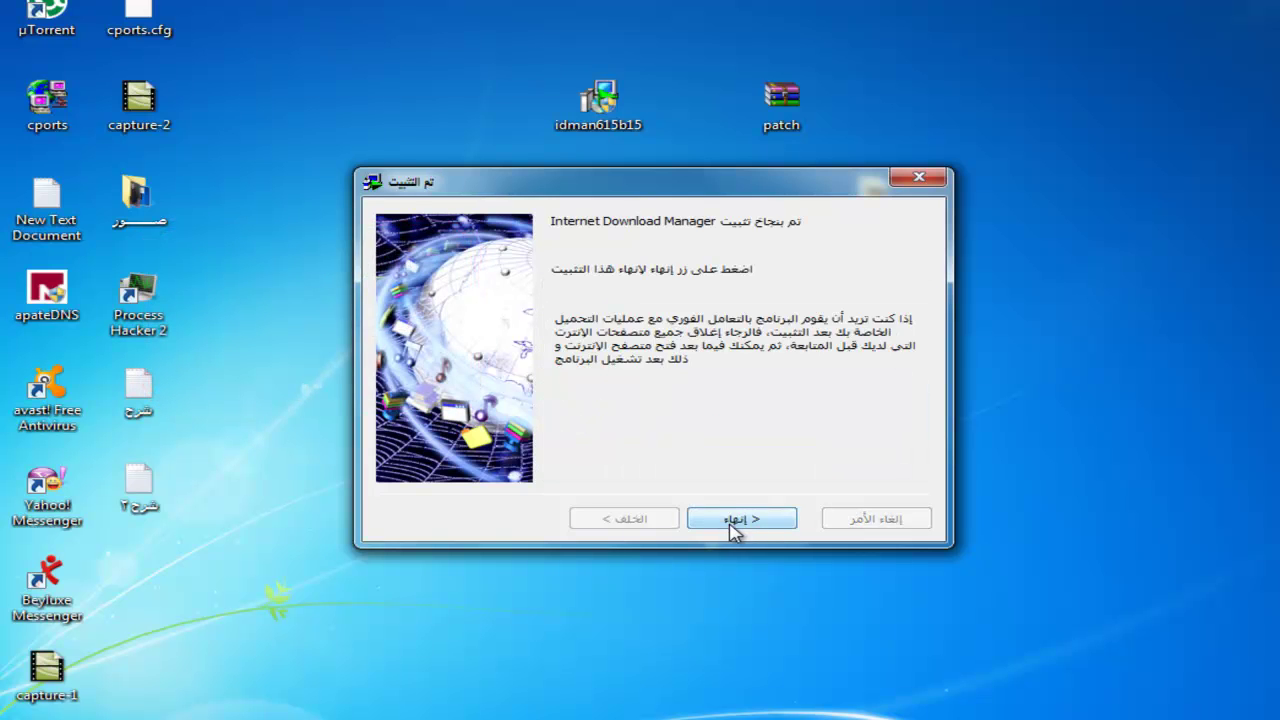
left_click(735, 520)
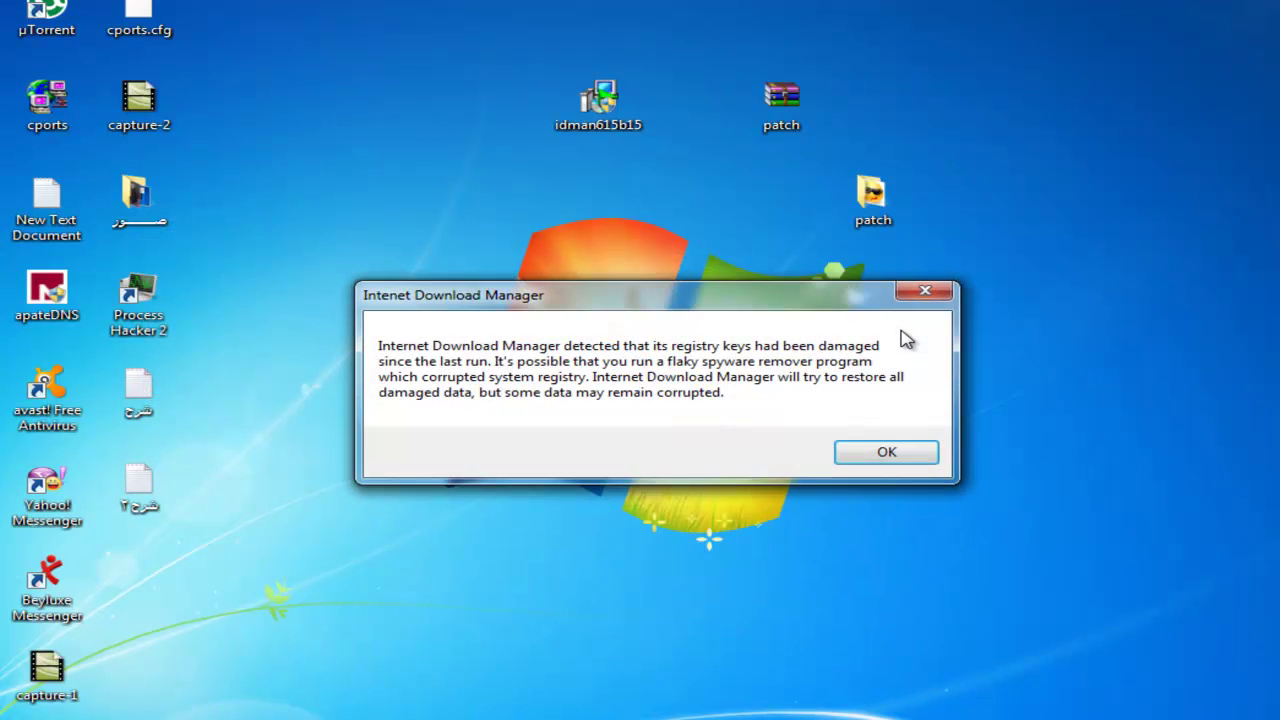
Dismiss the registry warning and success message, open the patch folder, and close the browser
left_click(884, 452)
left_click_drag(893, 273, 849, 242)
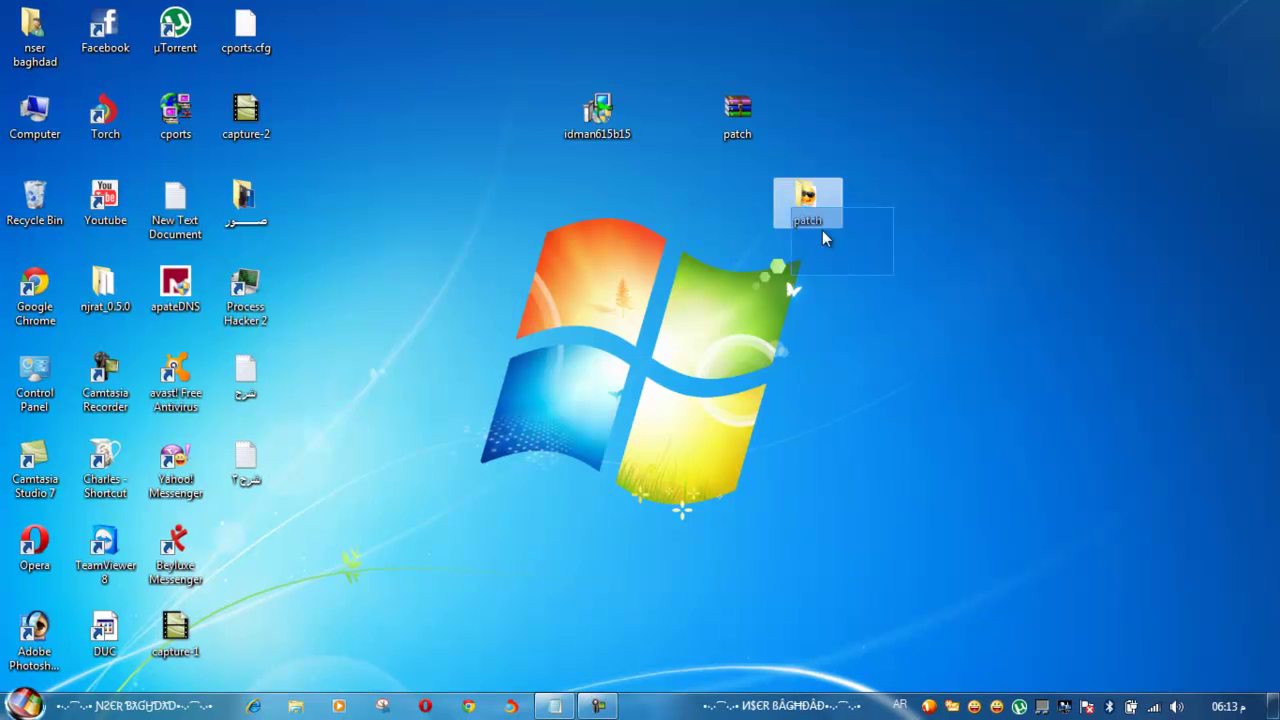
left_click(822, 212)
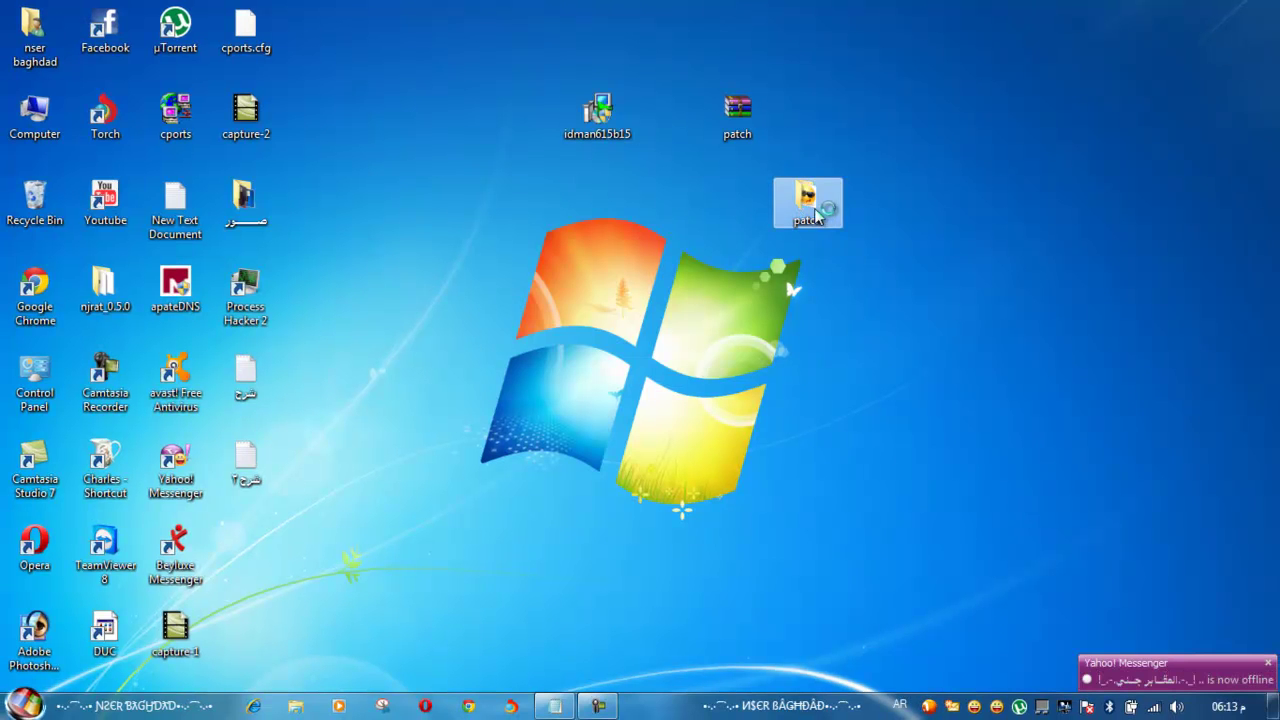
double_click(841, 205)
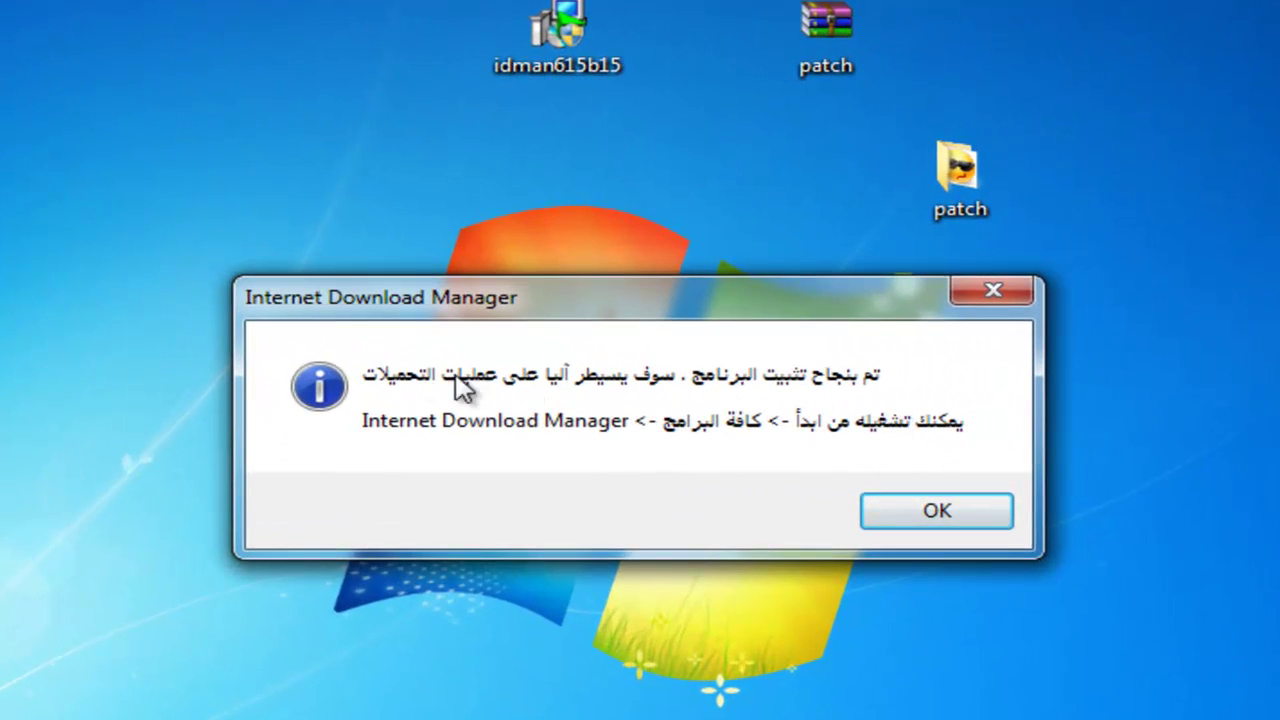
left_click(995, 511)
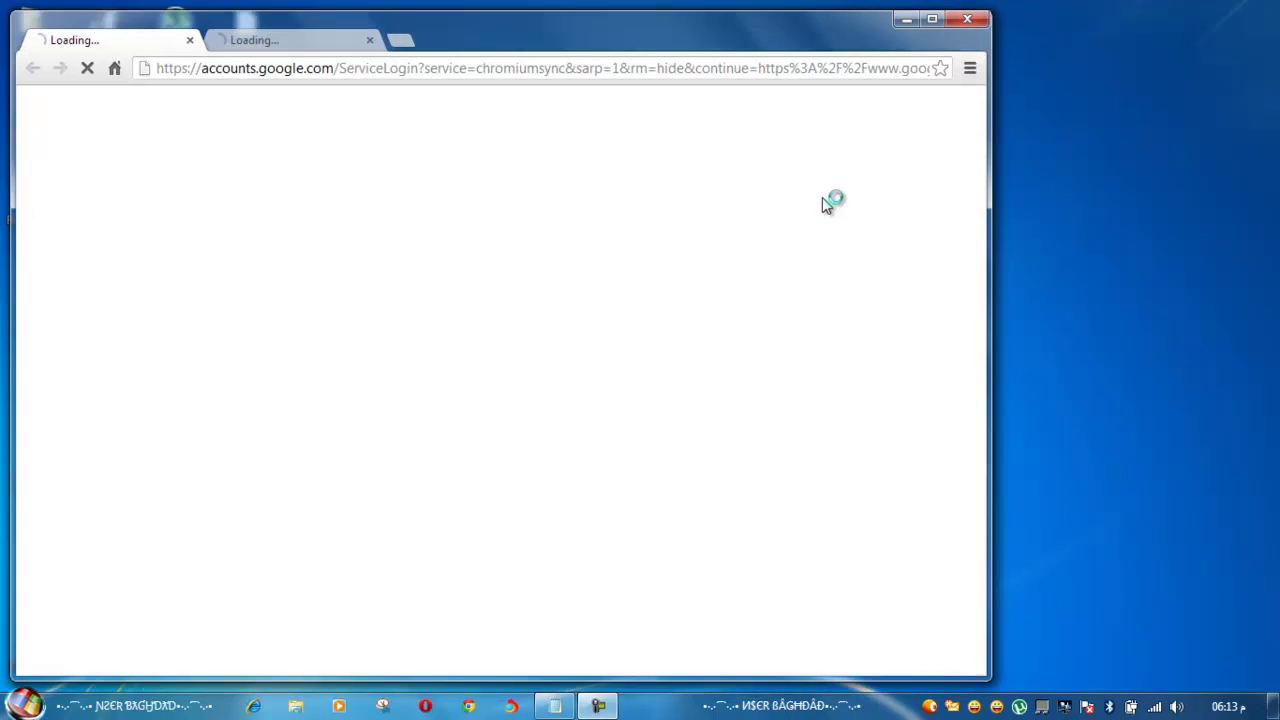
left_click(967, 18)
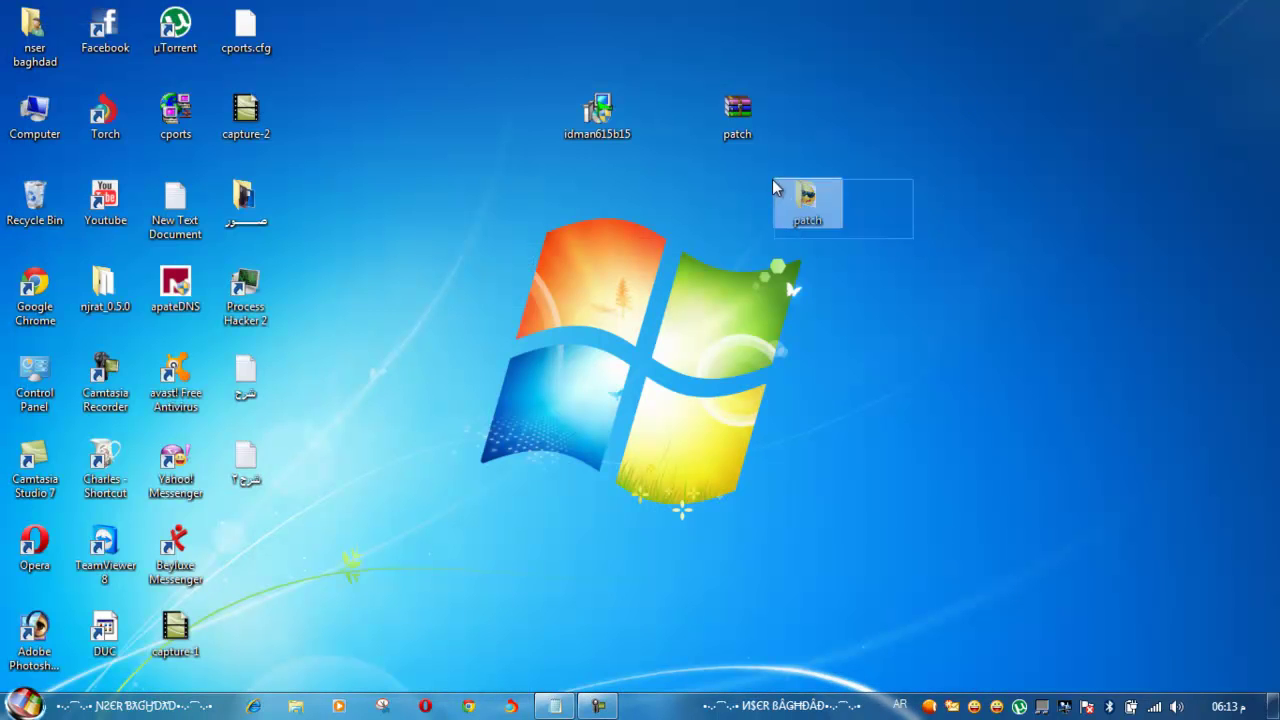
Run the IDM patch from the patch folder, enter a name, and close it after PATCHING DONE
double_click(832, 221)
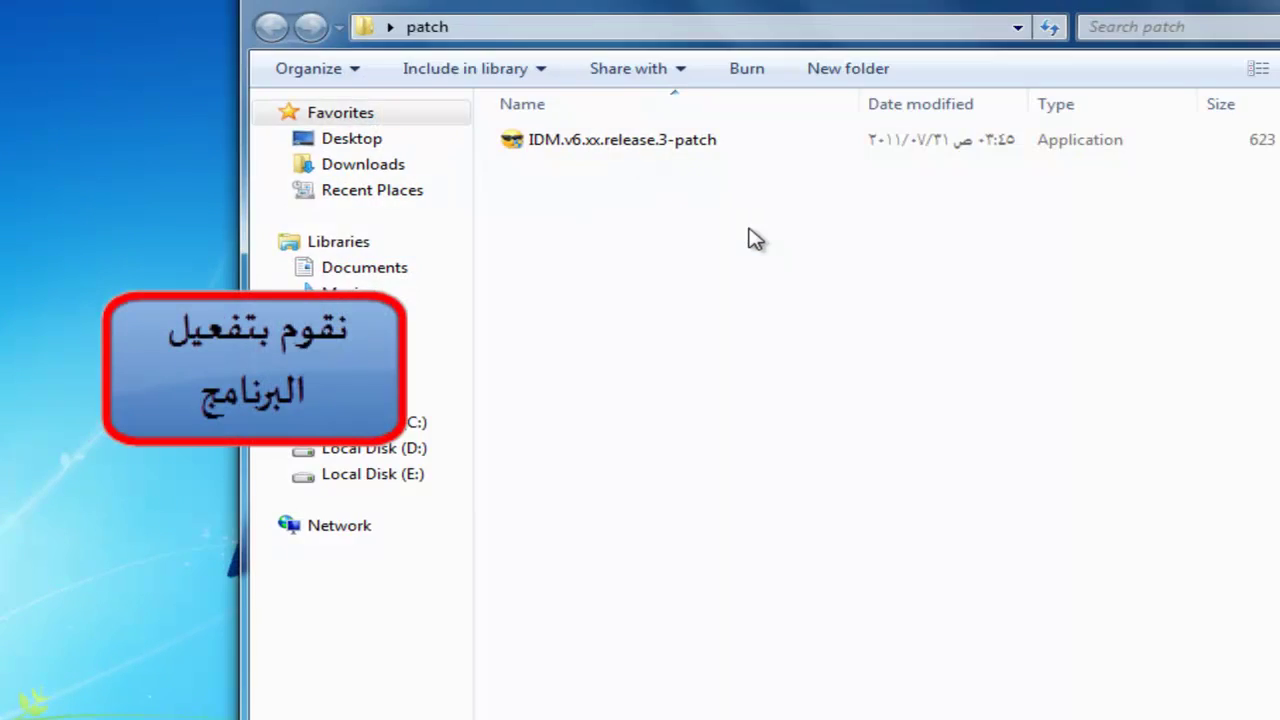
left_click(593, 143)
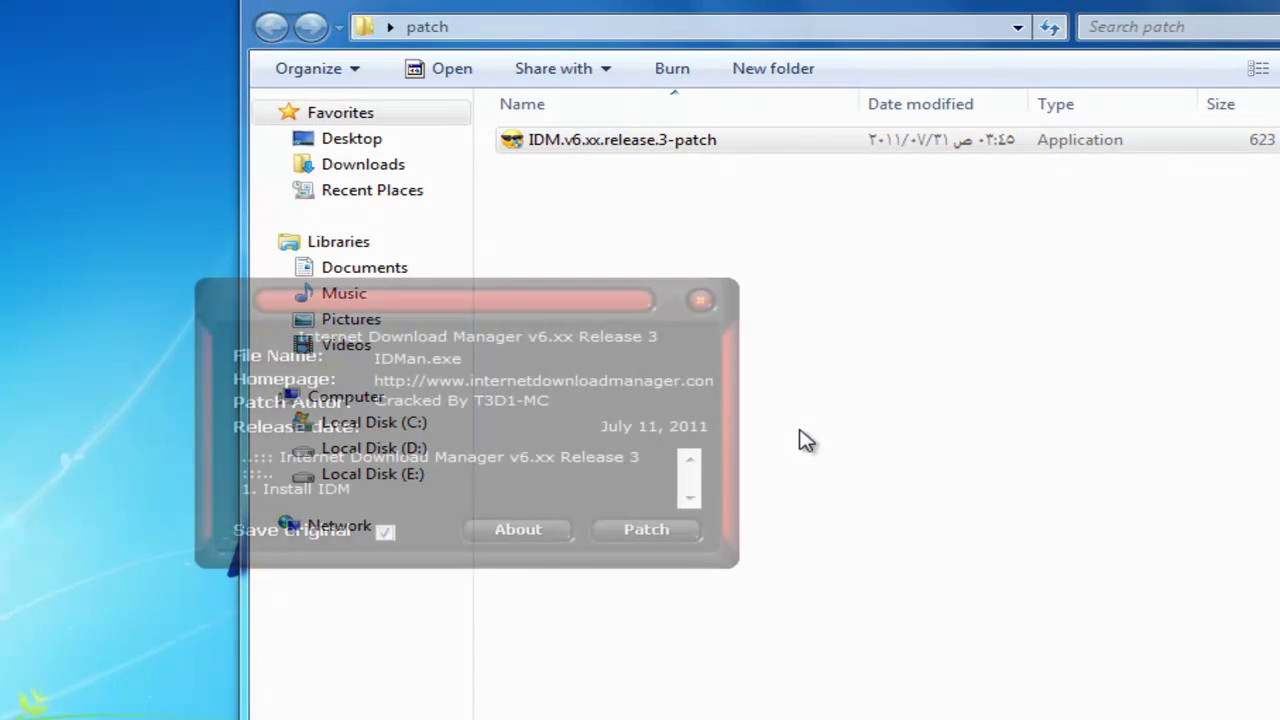
left_click(655, 530)
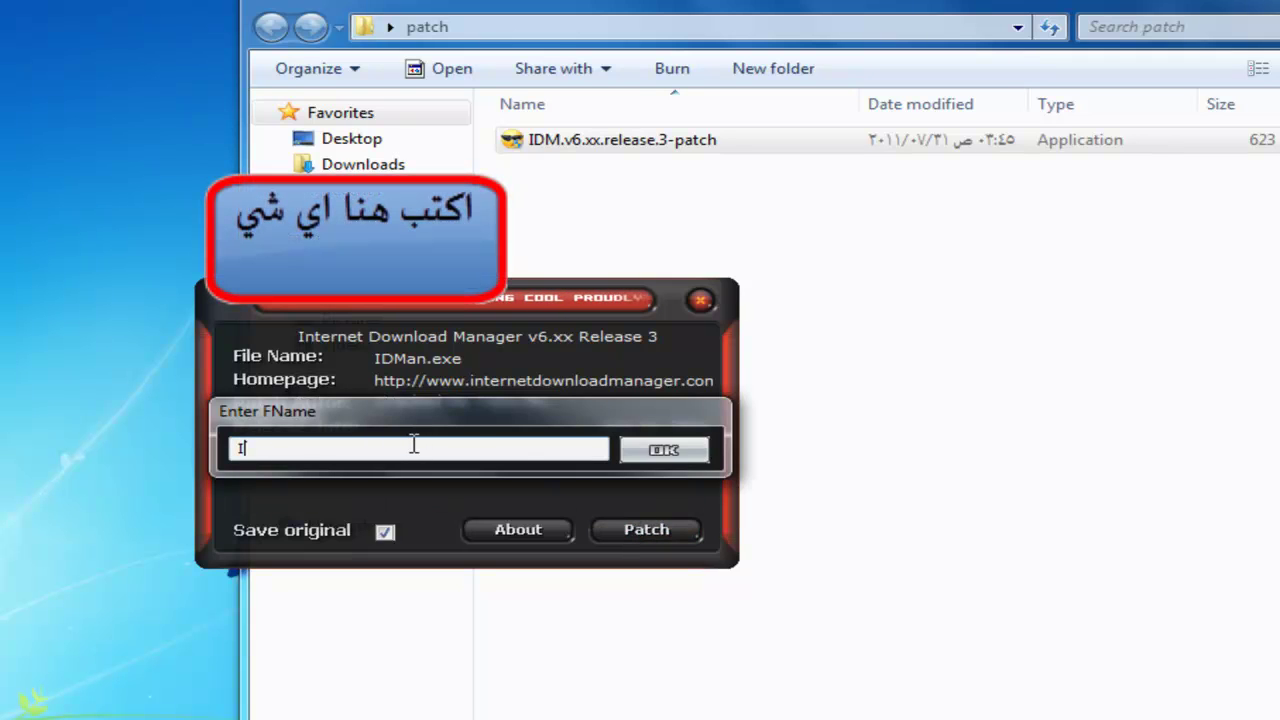
left_click(663, 452)
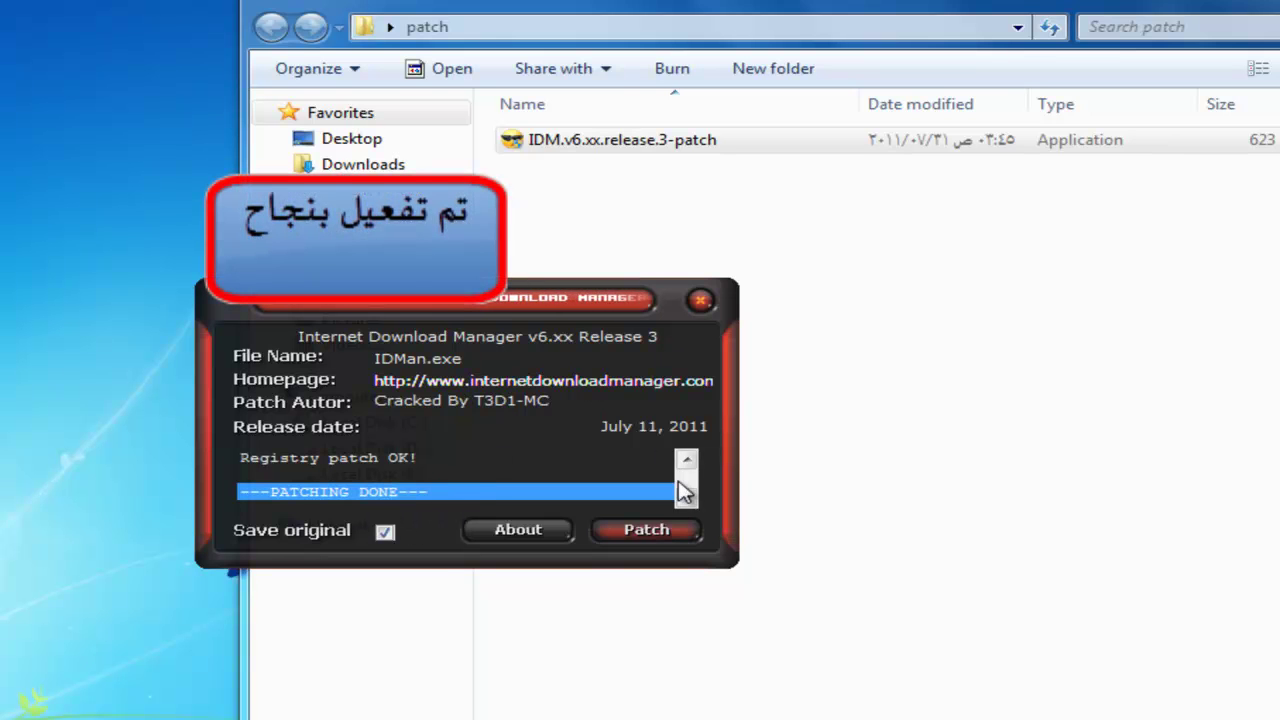
left_click(700, 300)
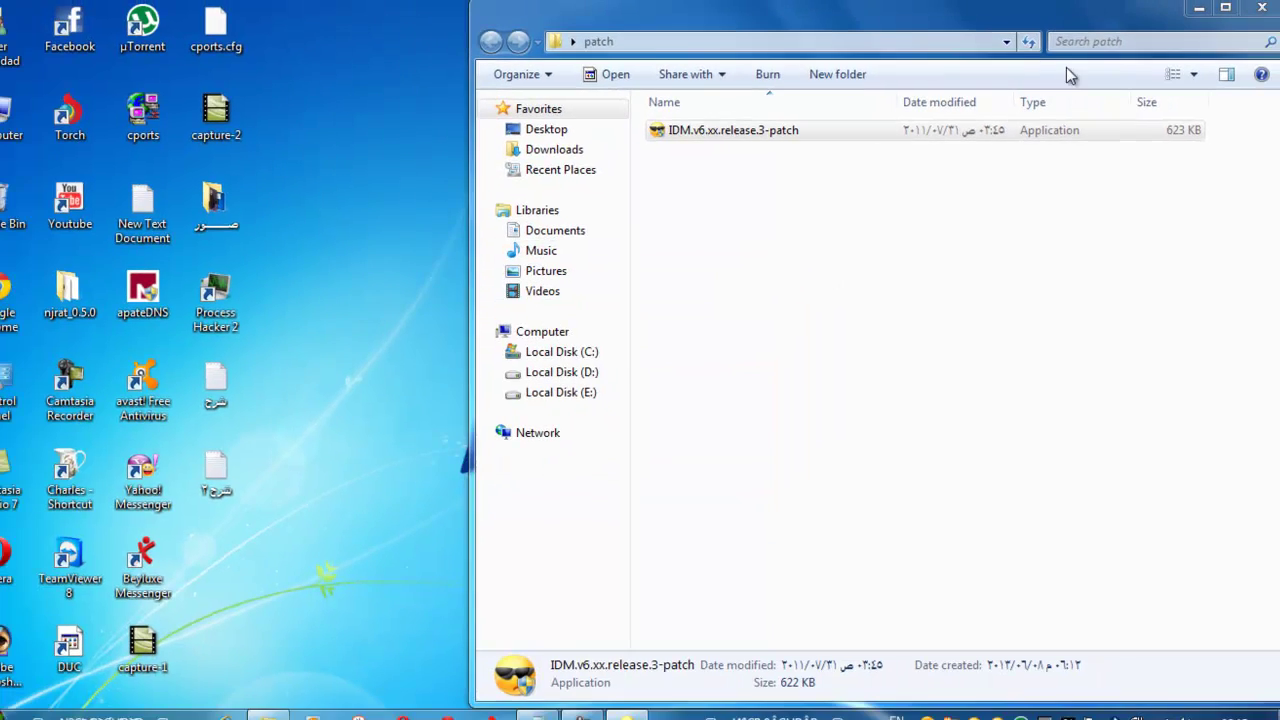
left_click(1249, 12)
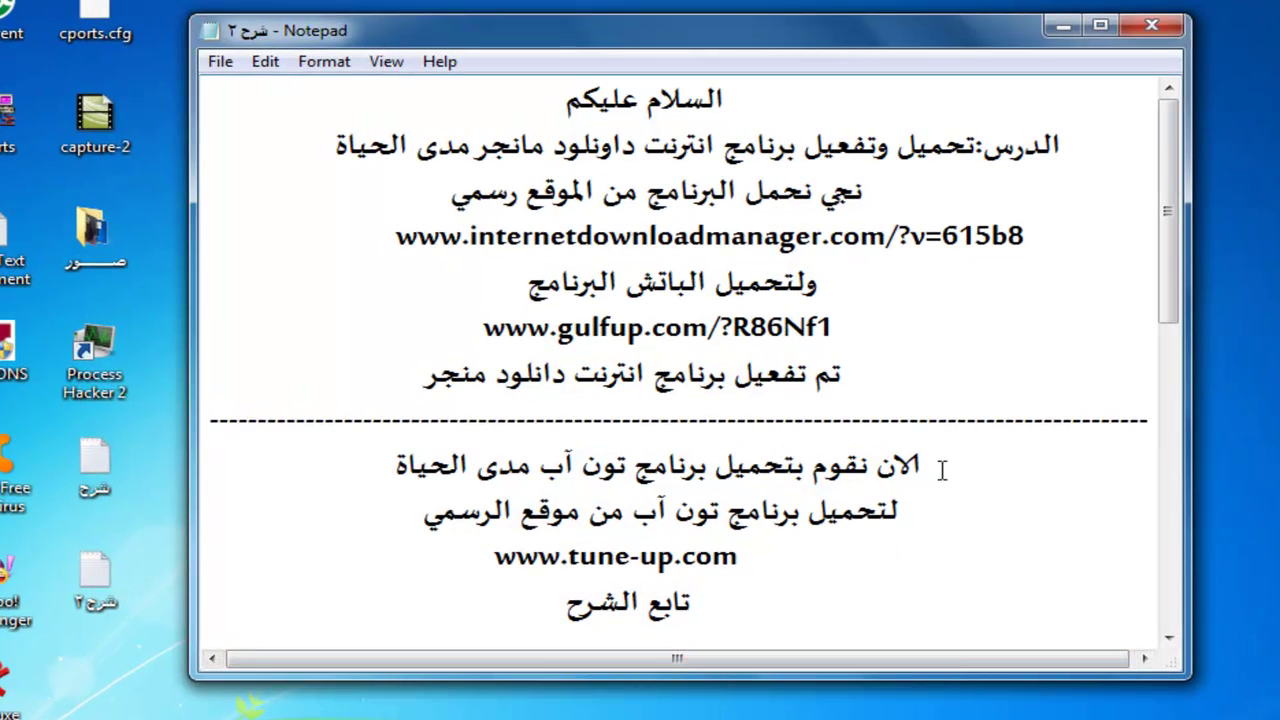
left_click_drag(941, 470, 901, 468)
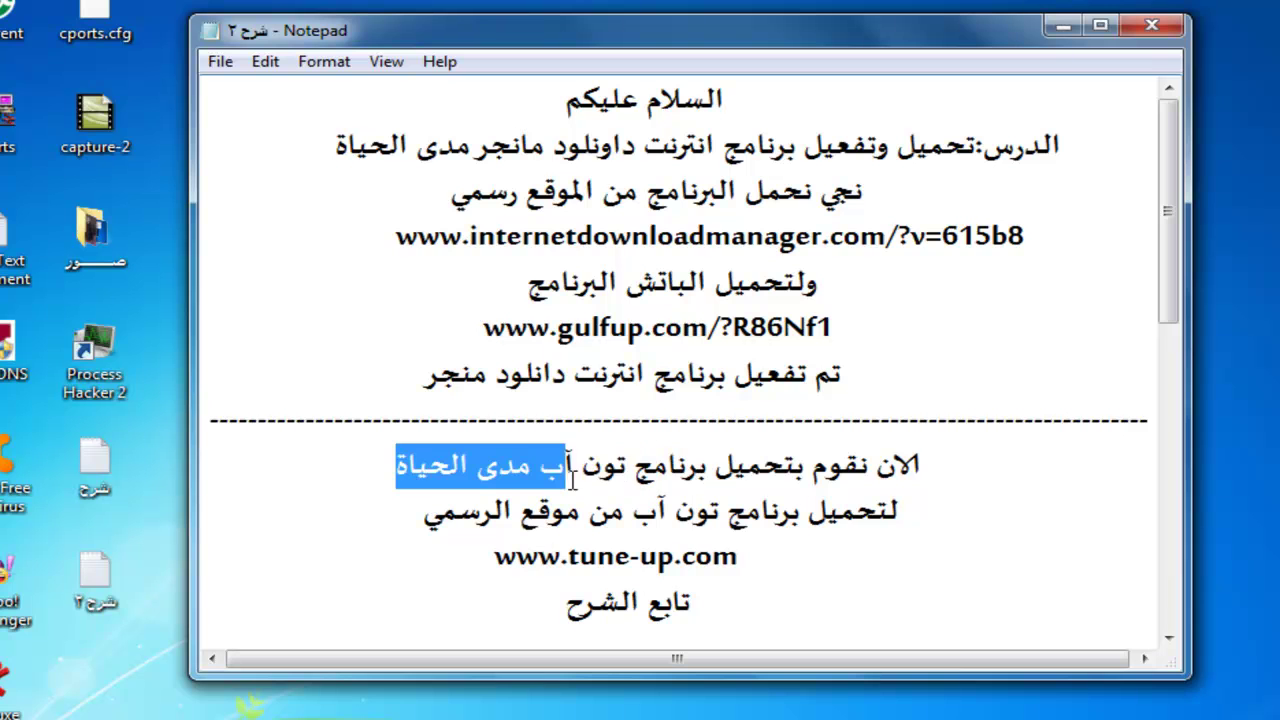
left_click_drag(420, 482, 390, 468)
left_click_drag(901, 516, 632, 510)
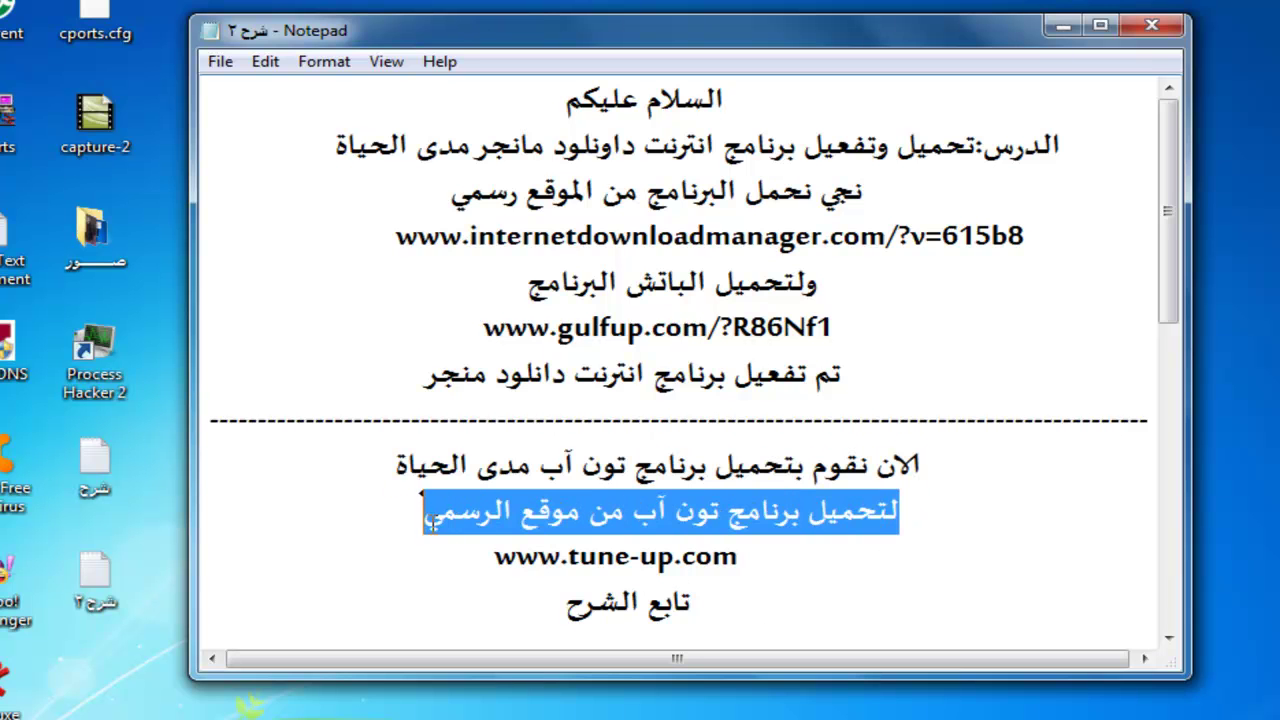
left_click_drag(745, 562, 517, 556)
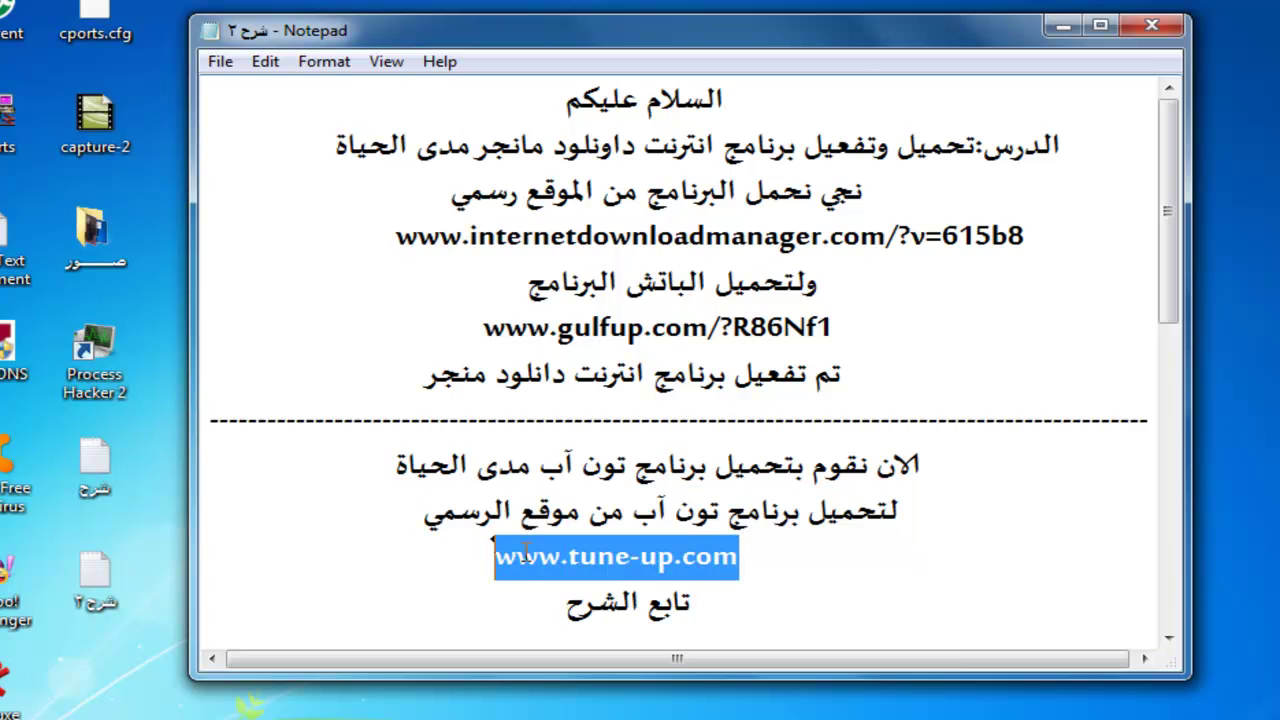
right_click(526, 552)
left_click(607, 289)
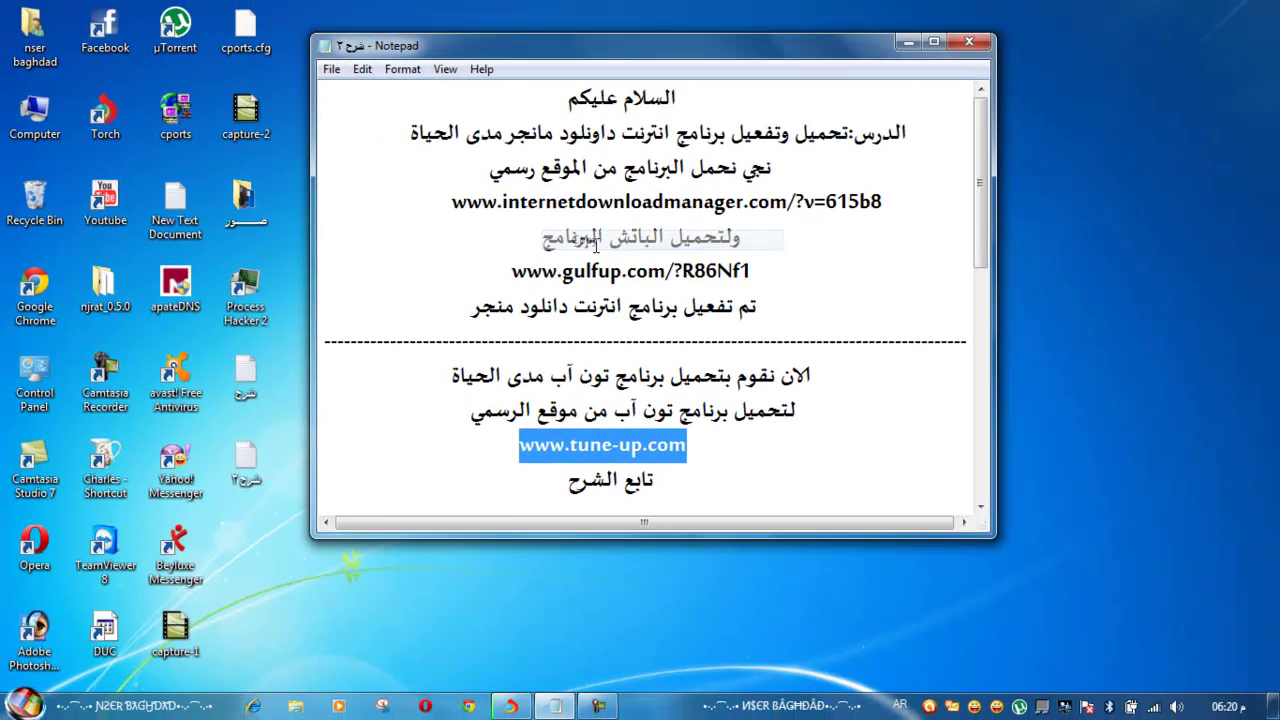
left_click(675, 479)
left_click(908, 42)
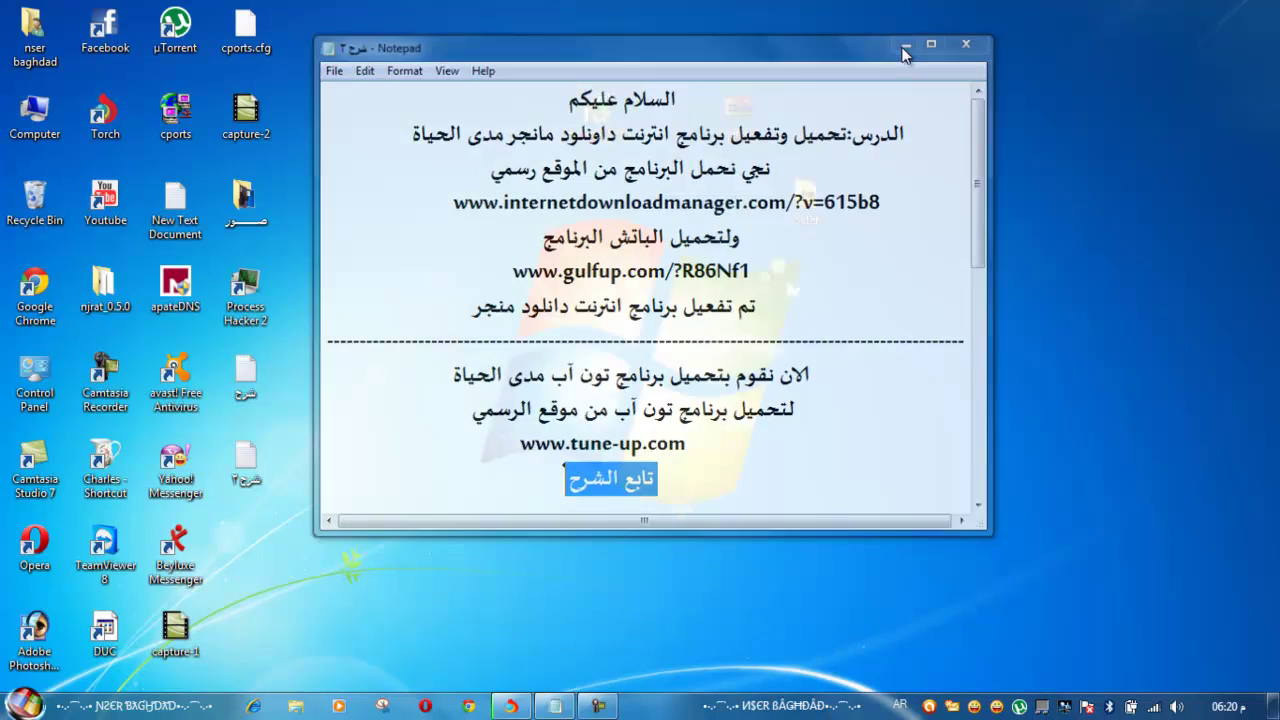
left_click(517, 704)
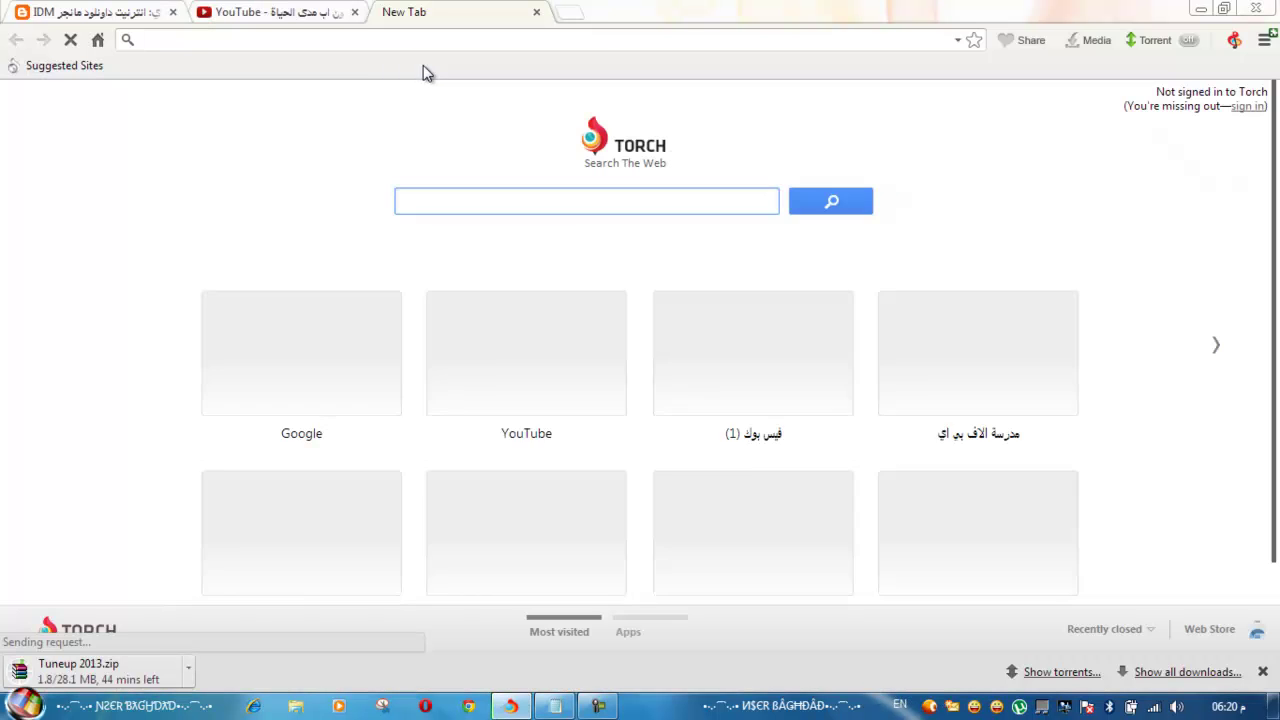
right_click(434, 42)
left_click(478, 119)
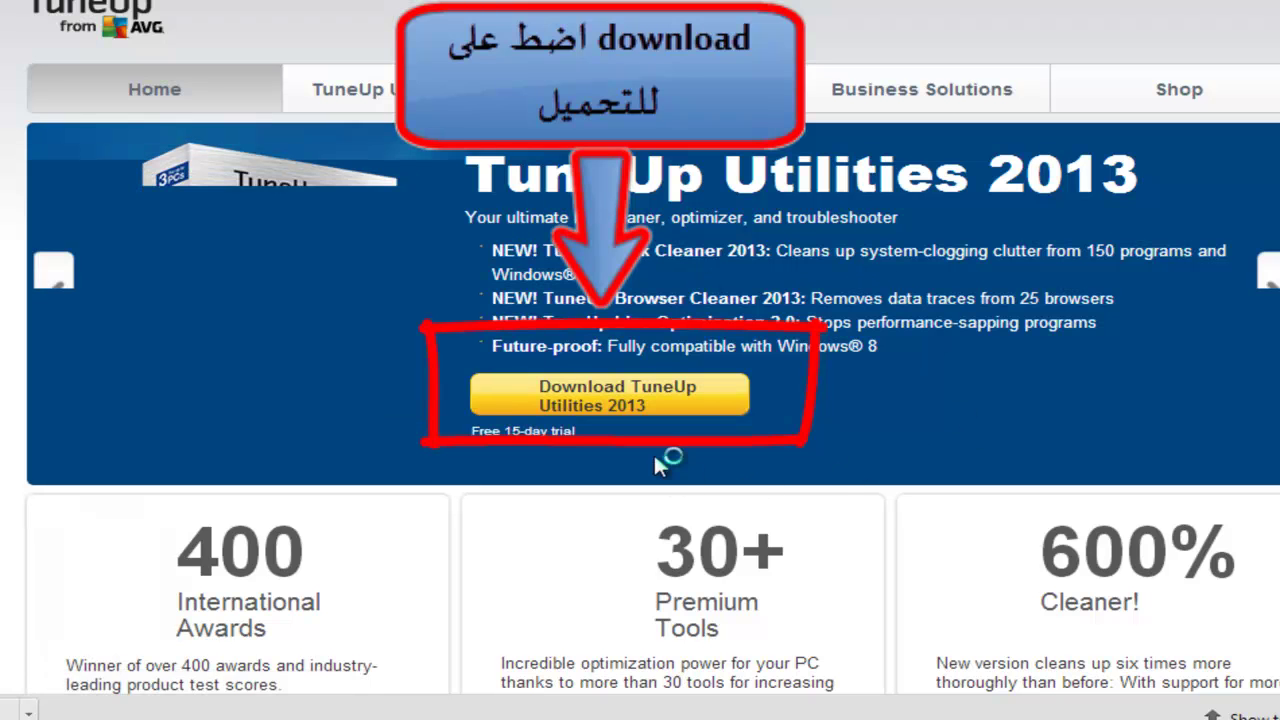
left_click(611, 398)
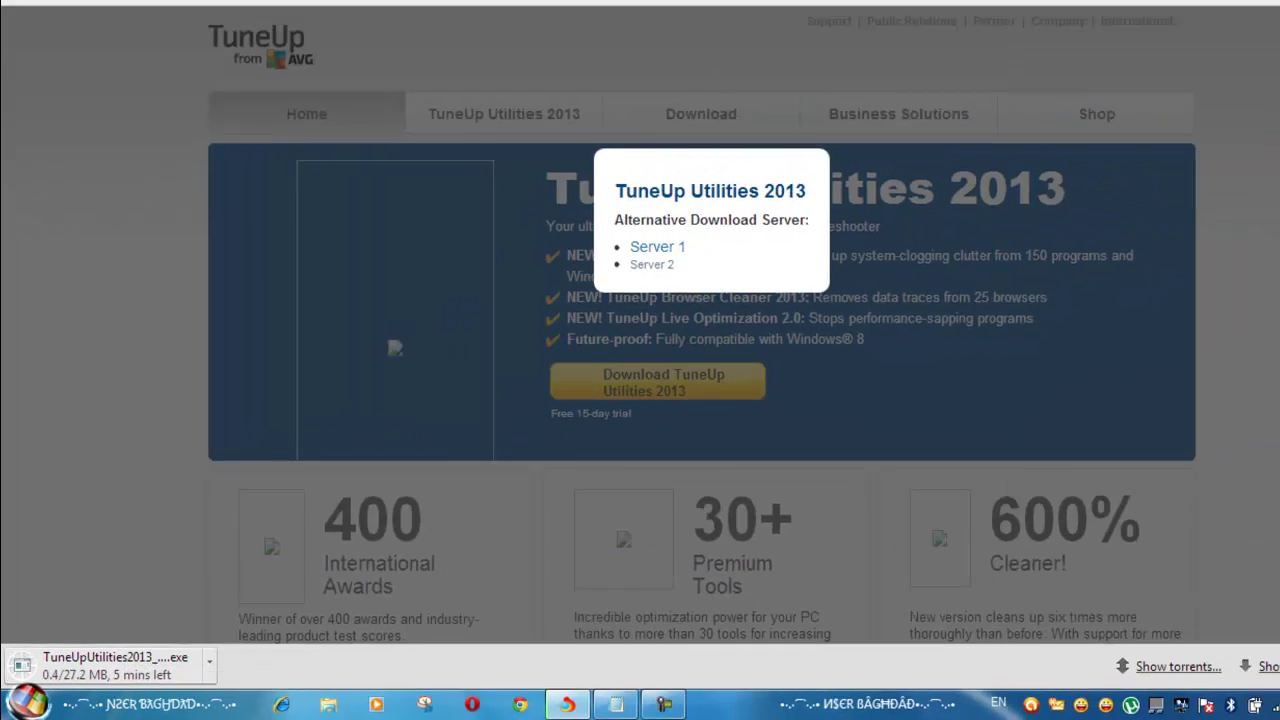
key("ctrl+j")
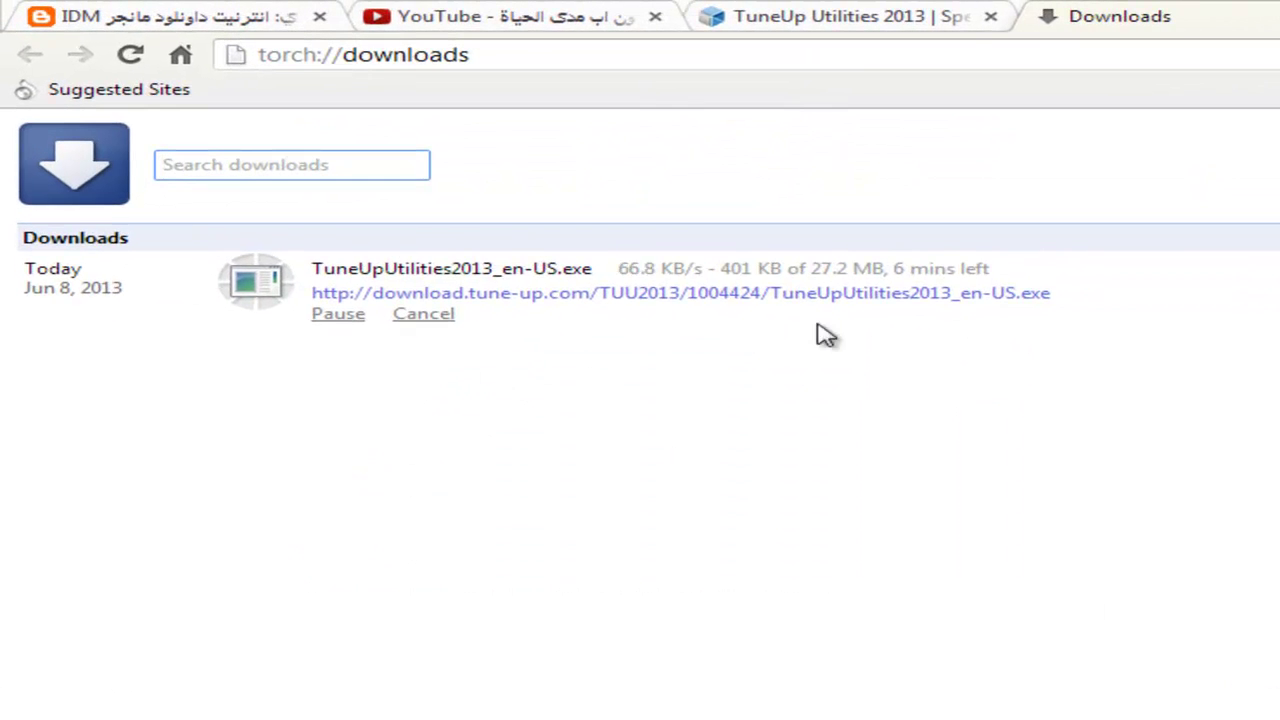
Highlight the download progress, then add the note line 'ننتظر يحمل برنامج تون آب' in Notepad
left_click_drag(619, 268, 994, 268)
key("alt+Tab")
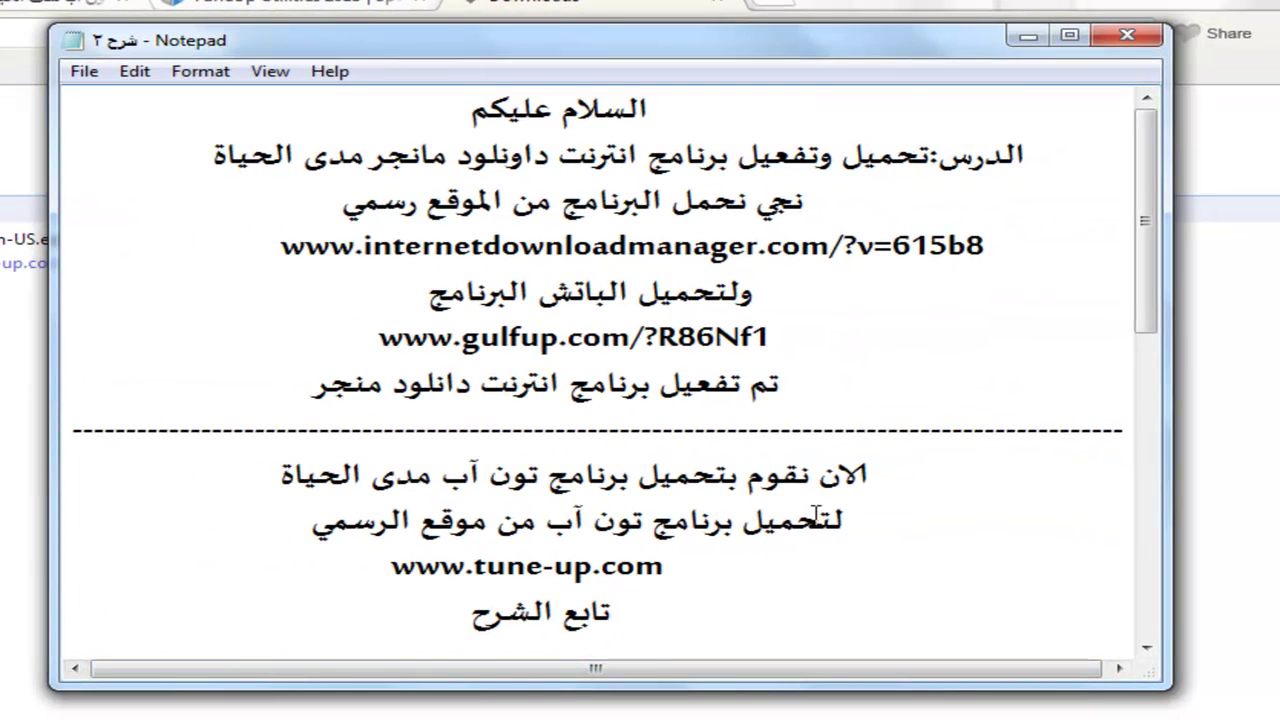
key("Return")
type("ننتظر يحمل برنامج تون آب")
left_click_drag(460, 612, 66, 596)
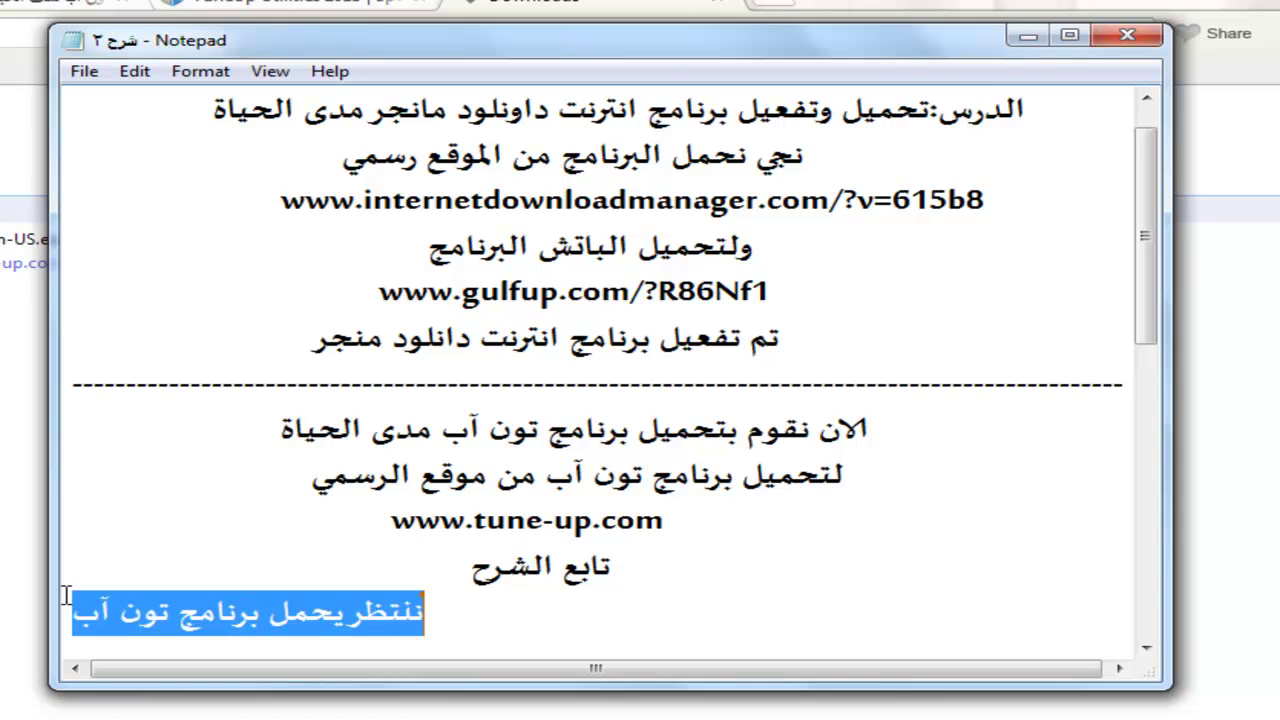
left_click(449, 618)
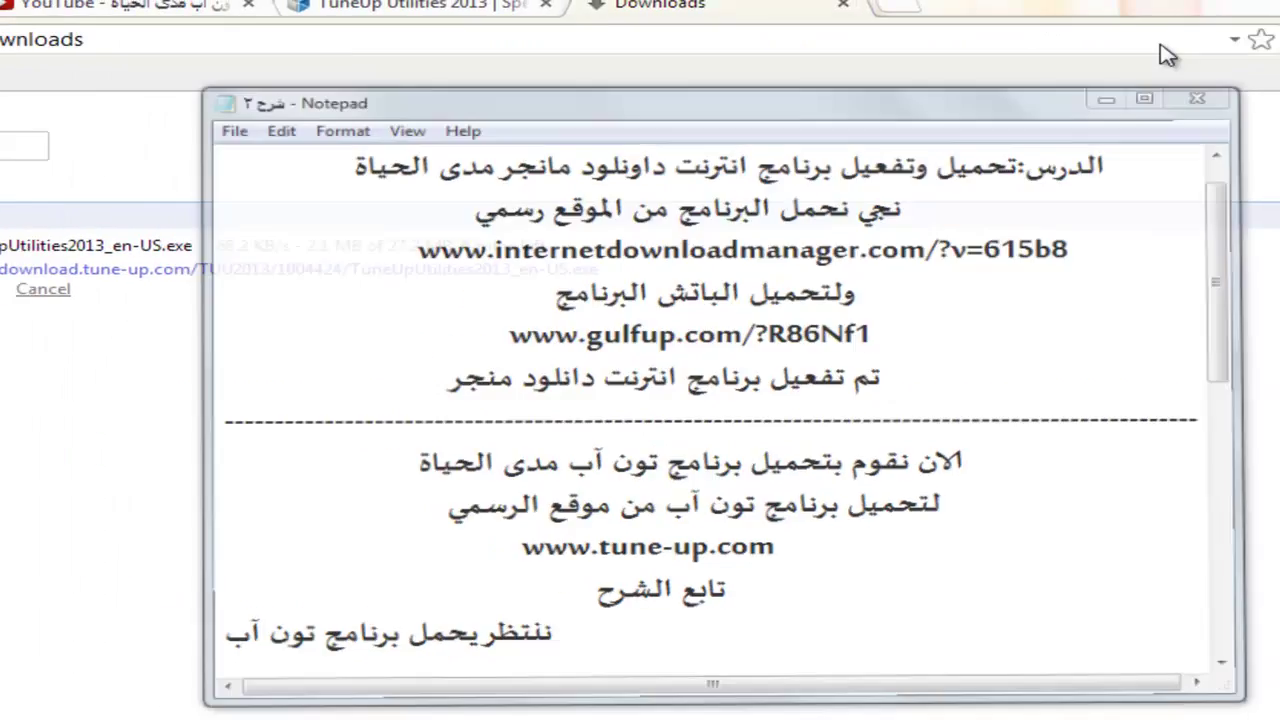
Minimise the notes and highlight the TuneUp download speed and size figures
left_click(1028, 36)
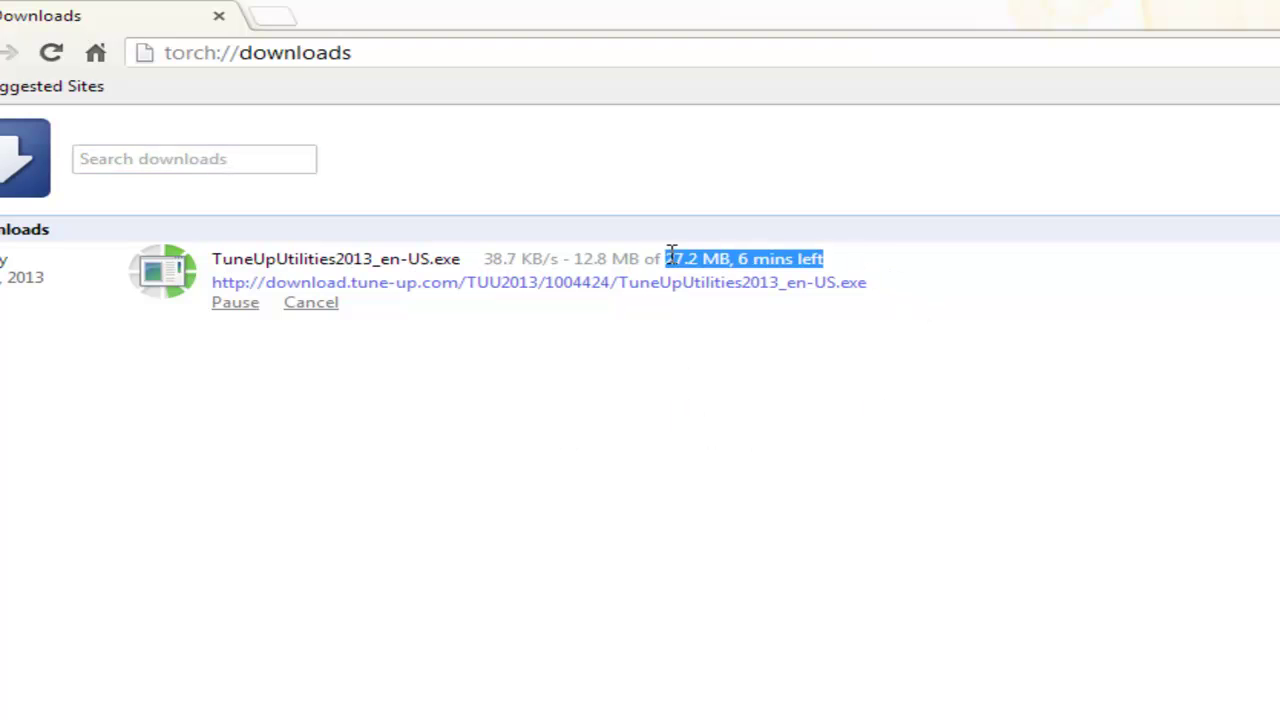
left_click_drag(671, 252, 613, 250)
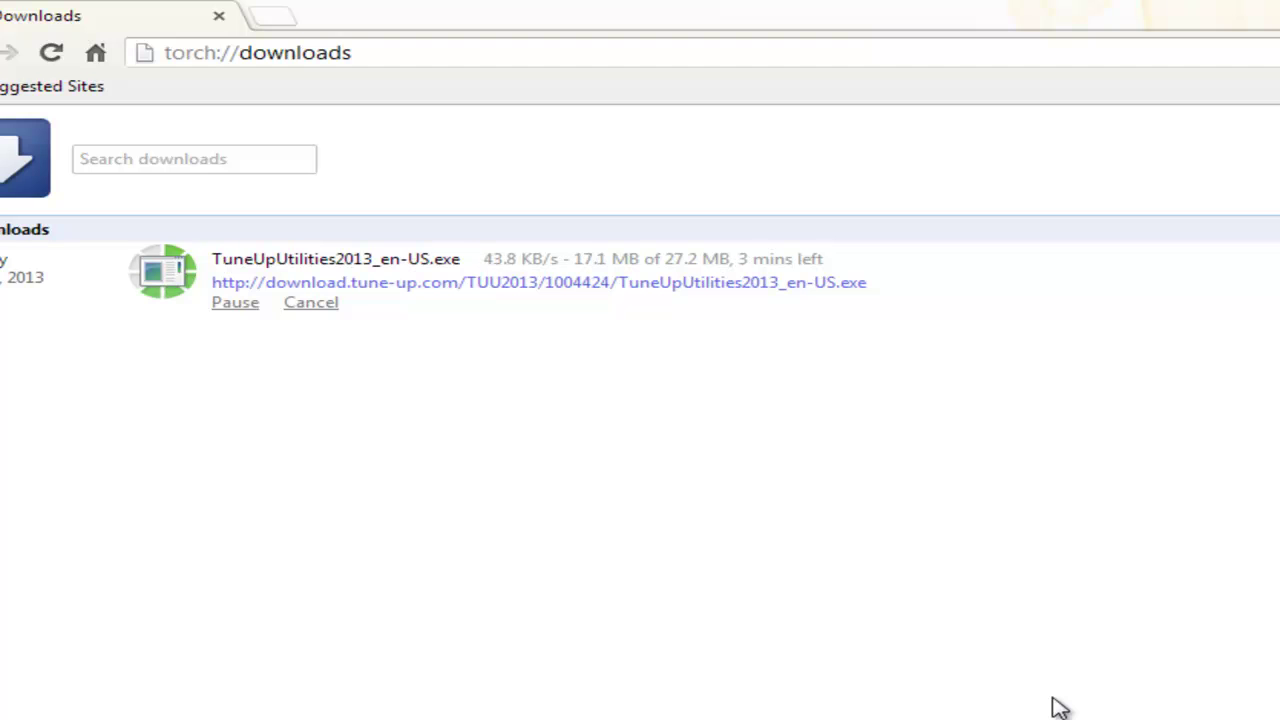
left_click_drag(484, 259, 644, 254)
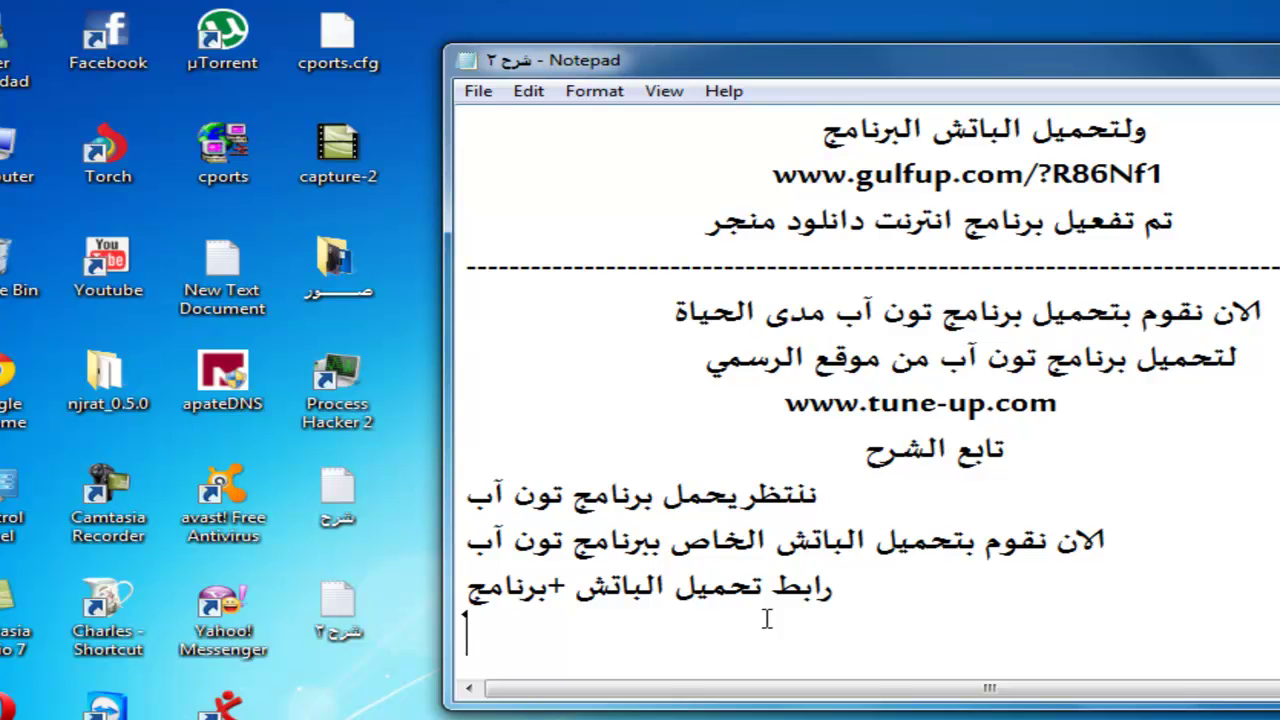
right_click(765, 618)
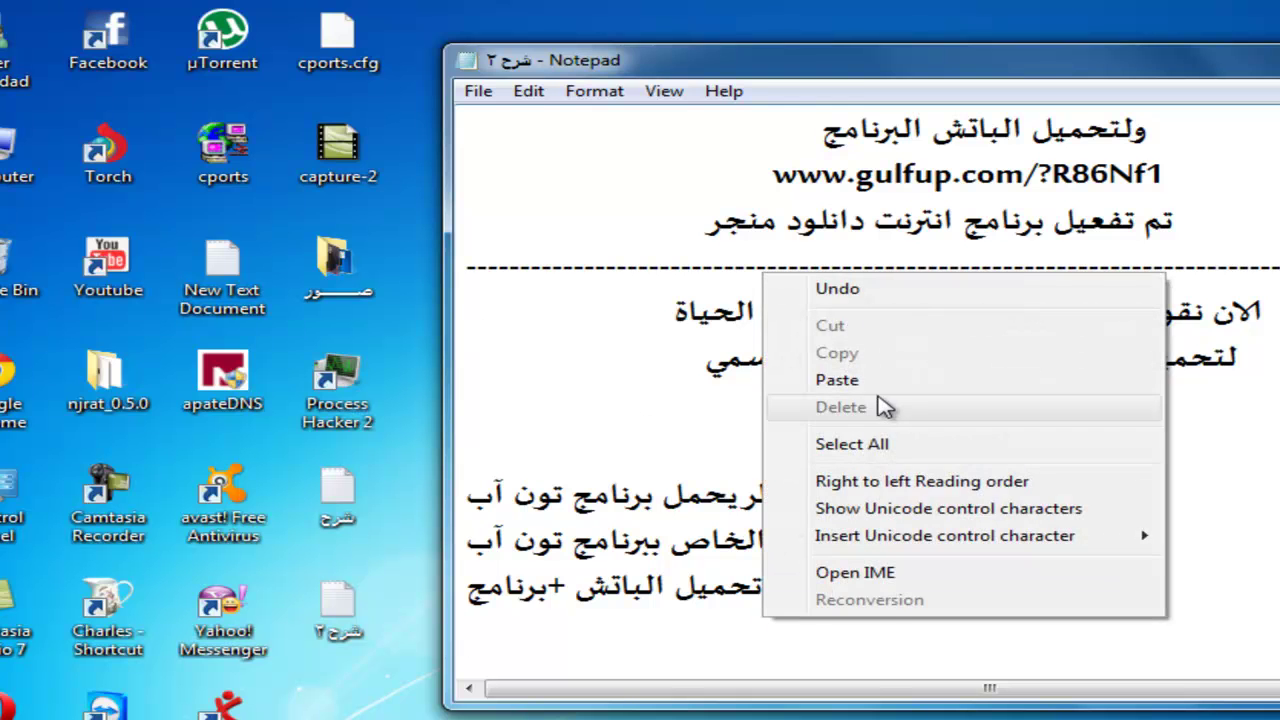
left_click(837, 380)
mouse_move(1003, 640)
left_mouse_down()
mouse_move(829, 637)
mouse_move(1003, 641)
left_mouse_up()
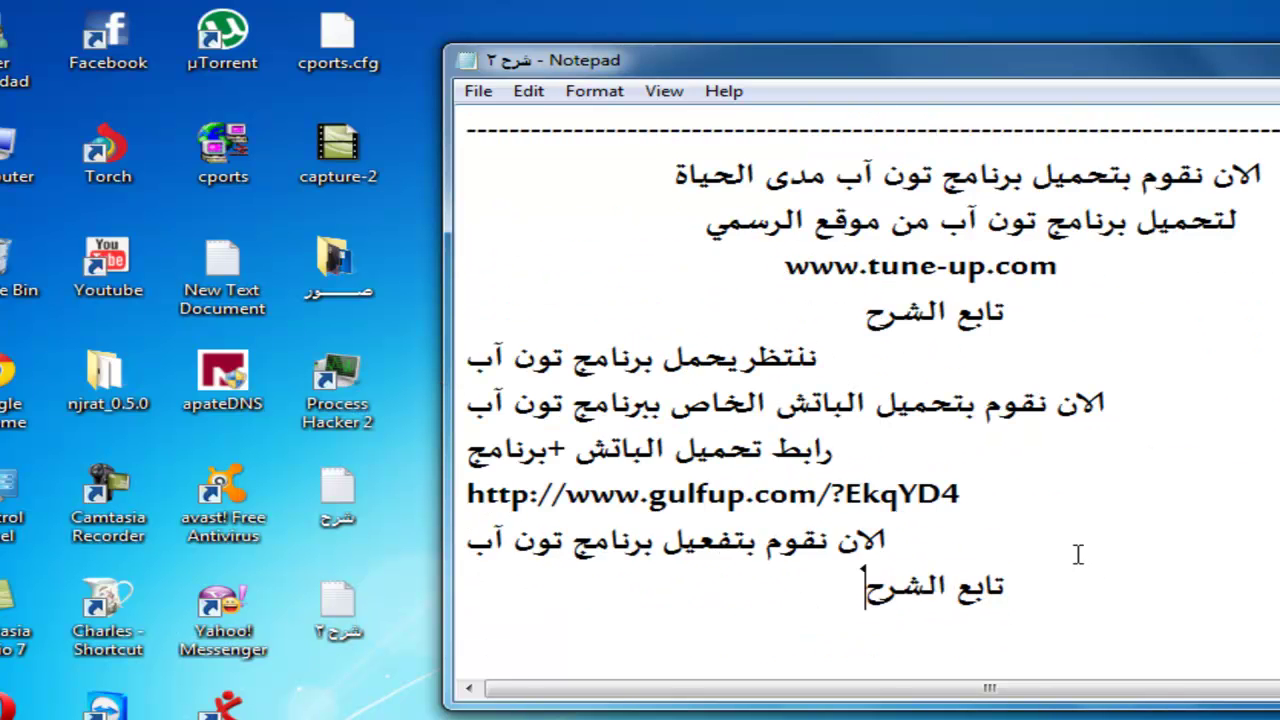
scroll(1078, 554, "up", 1)
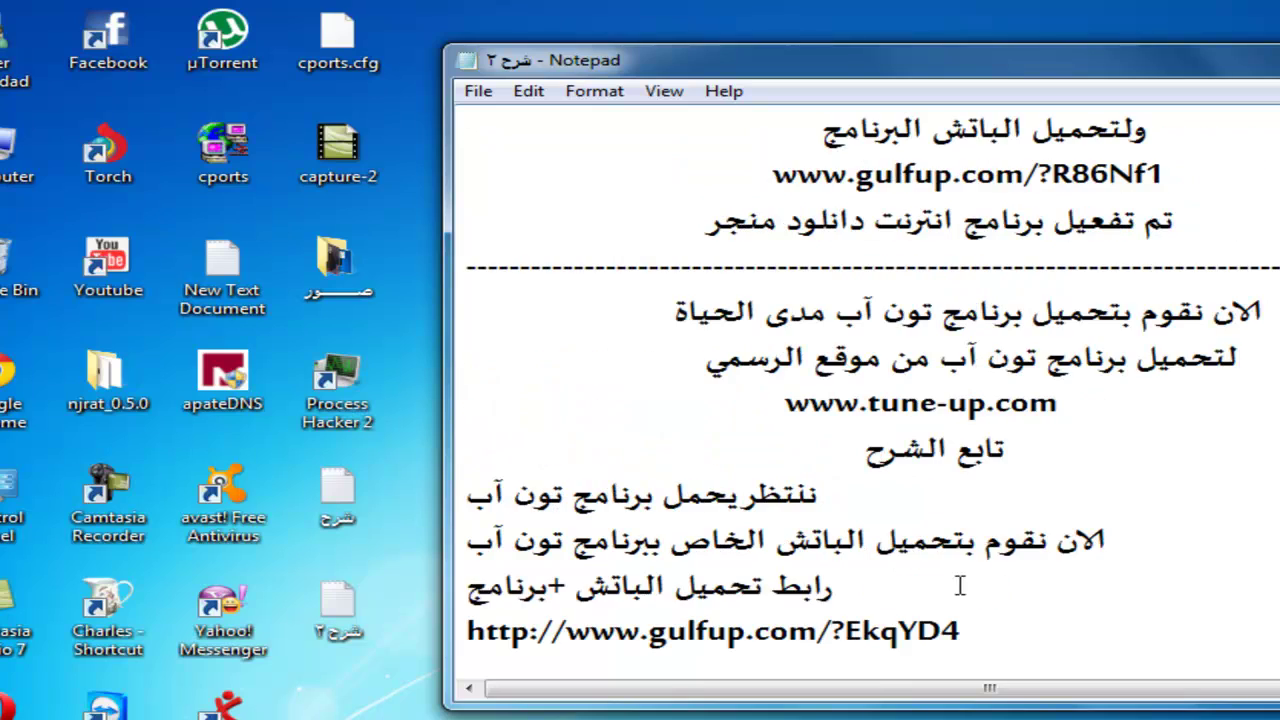
Copy the gulfup link from the notes and minimise Notepad
left_click_drag(865, 588, 467, 588)
left_click_drag(960, 632, 467, 632)
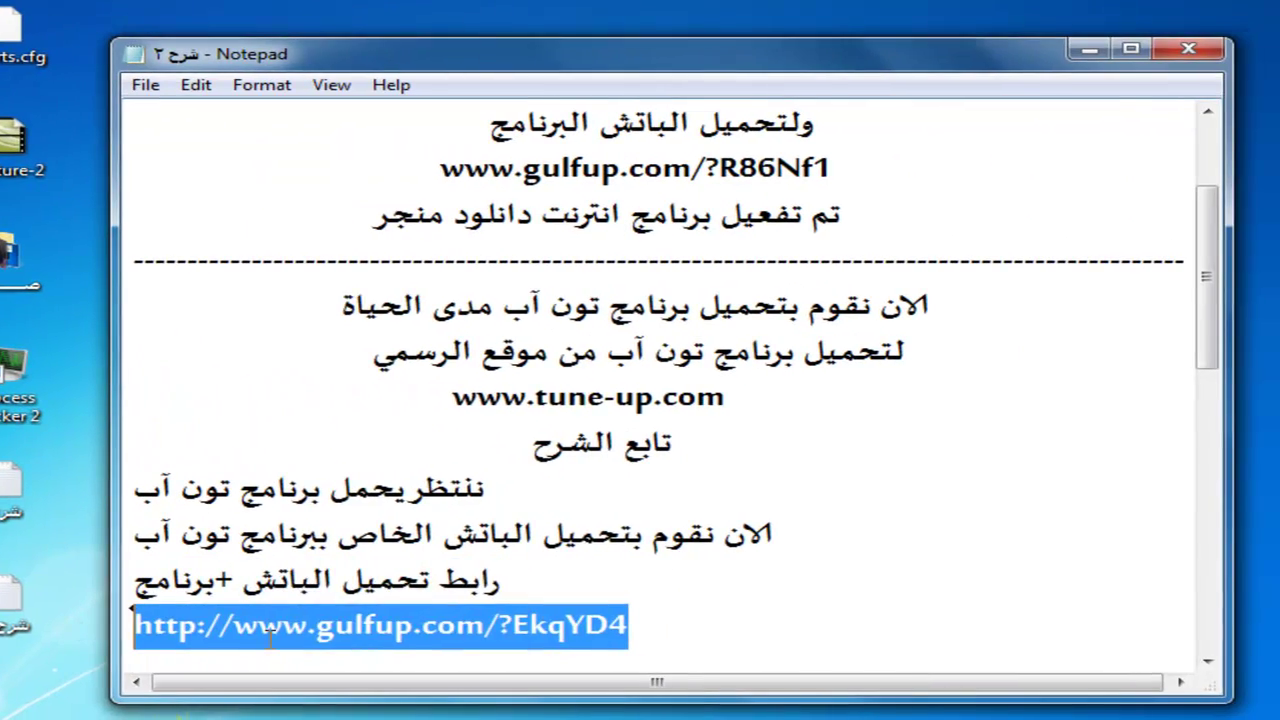
right_click(601, 640)
left_click(388, 394)
left_click(1089, 48)
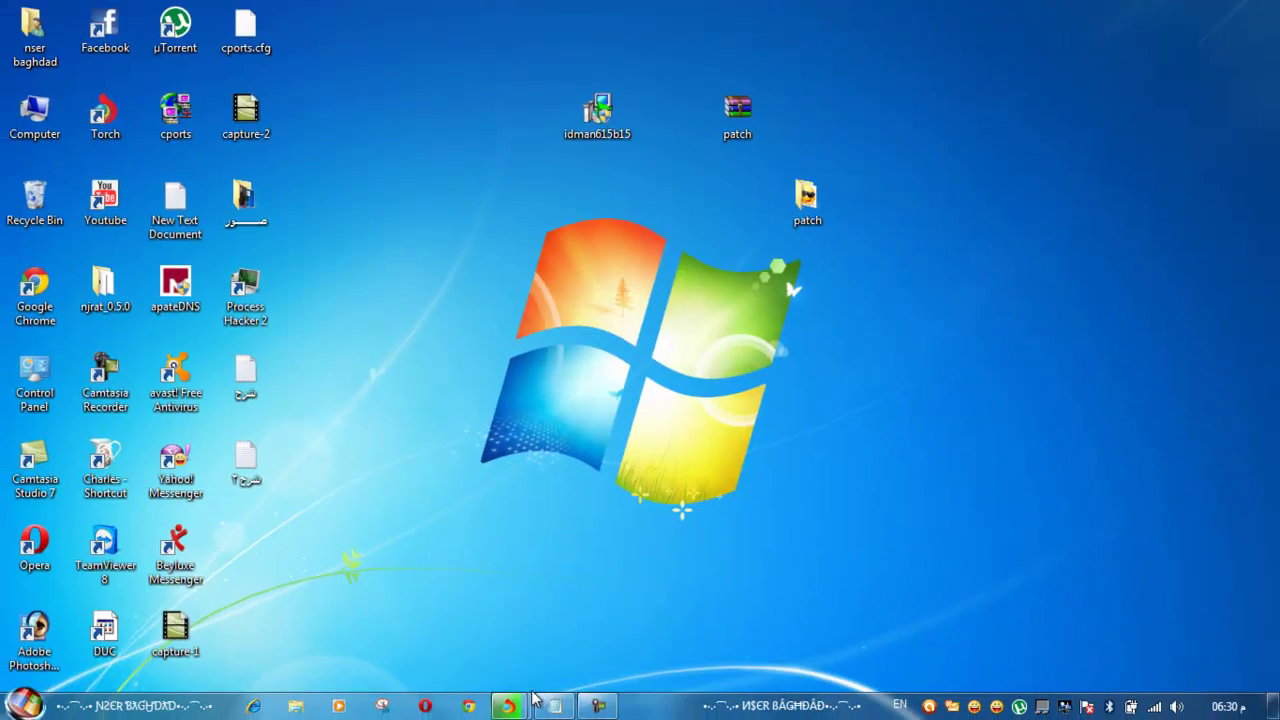
Open the copied gulfup link in a new Torch tab
mouse_move(524, 708)
left_click(570, 630)
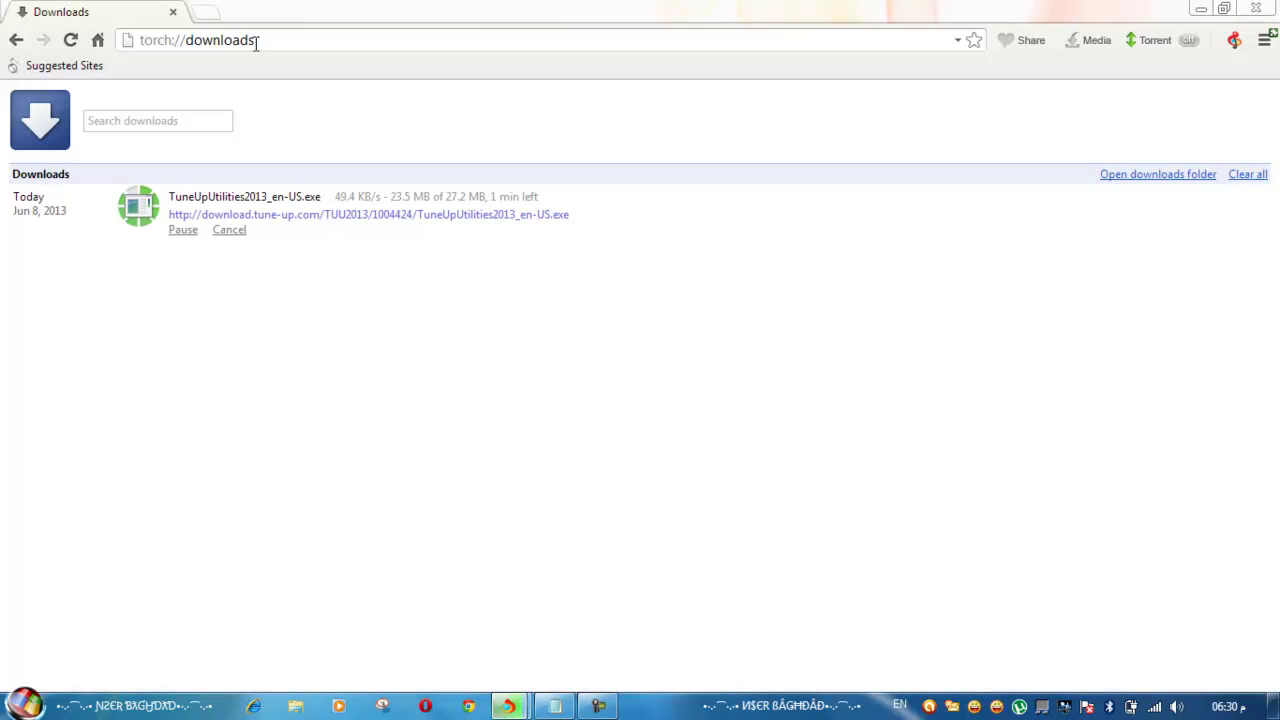
left_click(218, 18)
right_click(218, 42)
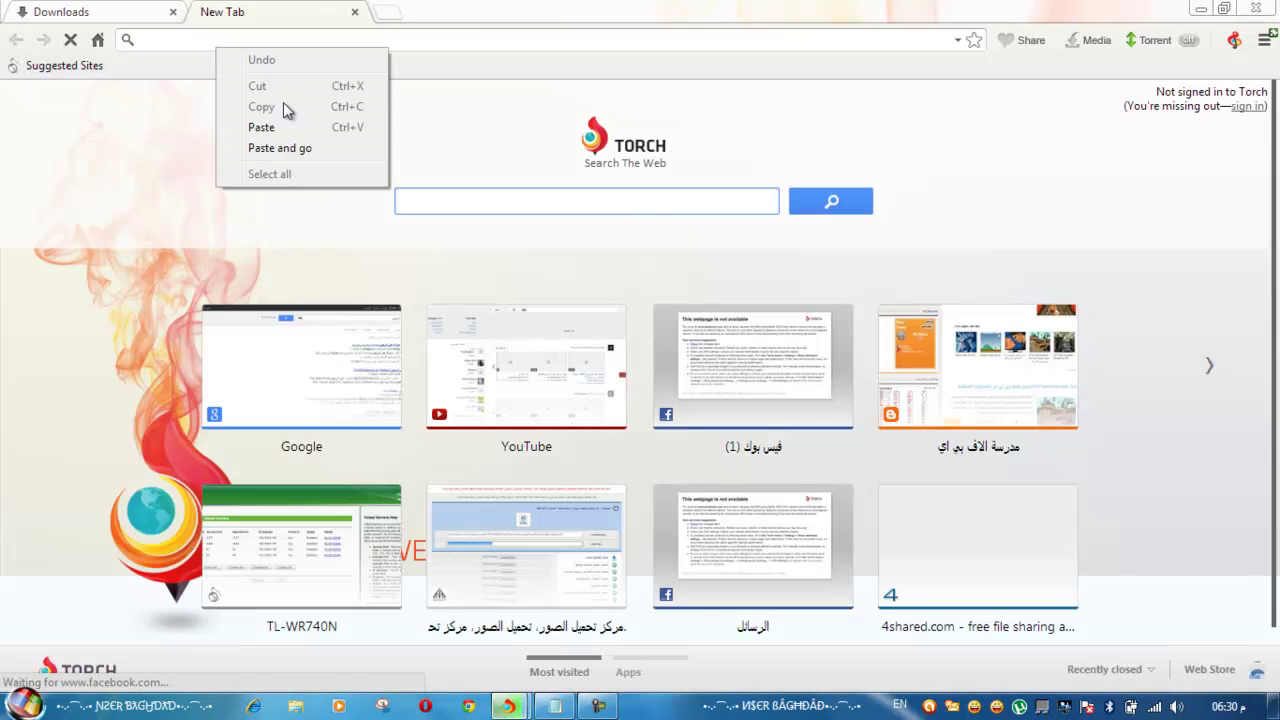
left_click(283, 128)
key("Return")
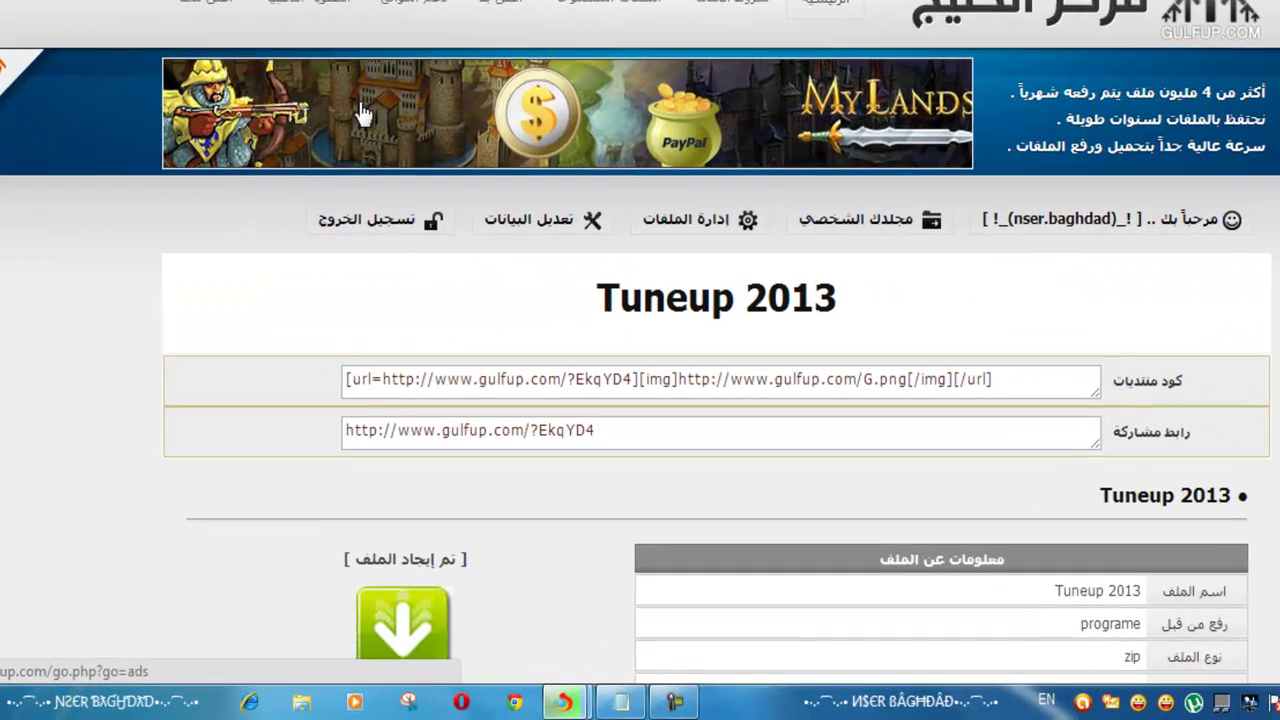
Download the Tuneup 2013 file from GulfUp and check it in the downloads list
left_click_drag(840, 297, 277, 314)
scroll(263, 309, "down", 1)
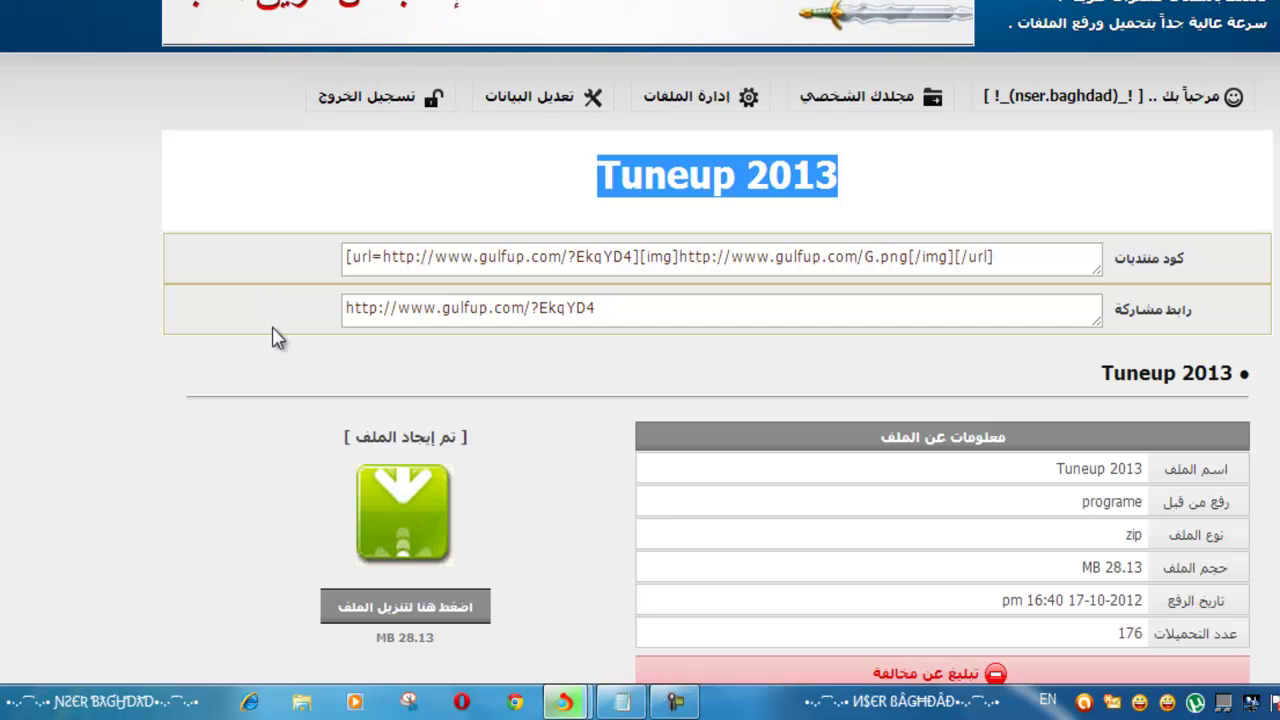
left_click(412, 612)
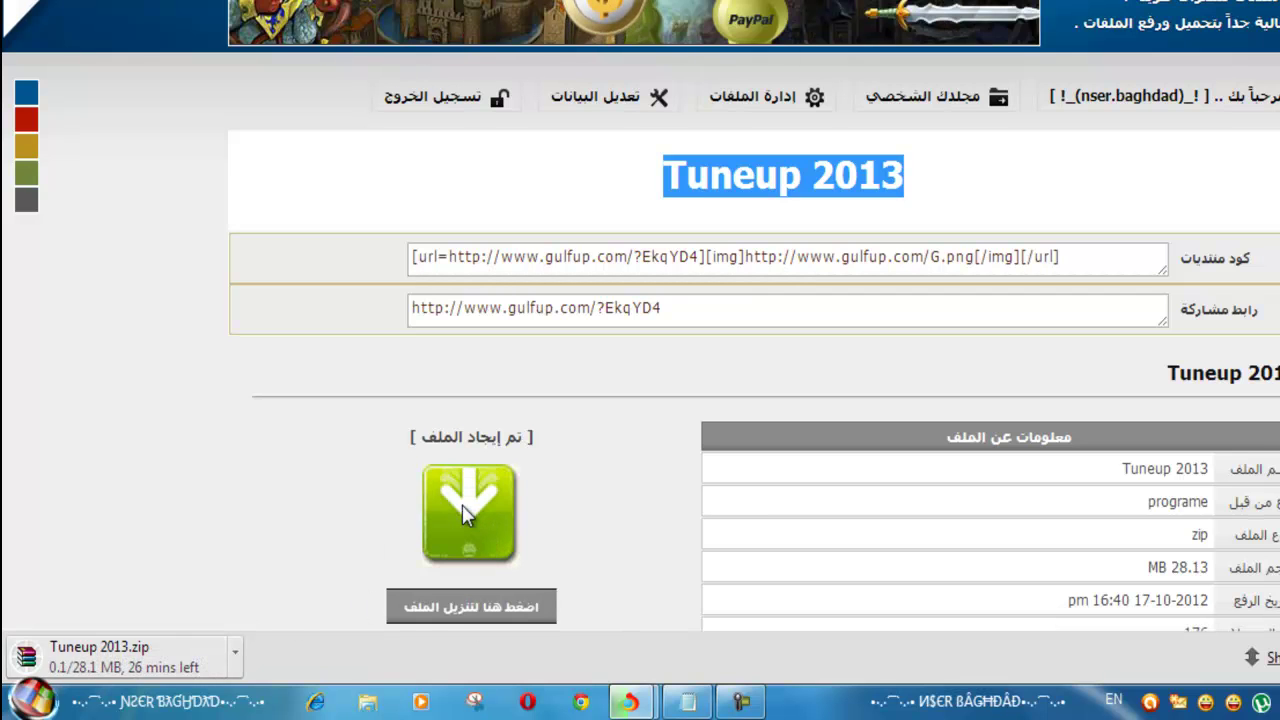
key("ctrl+j")
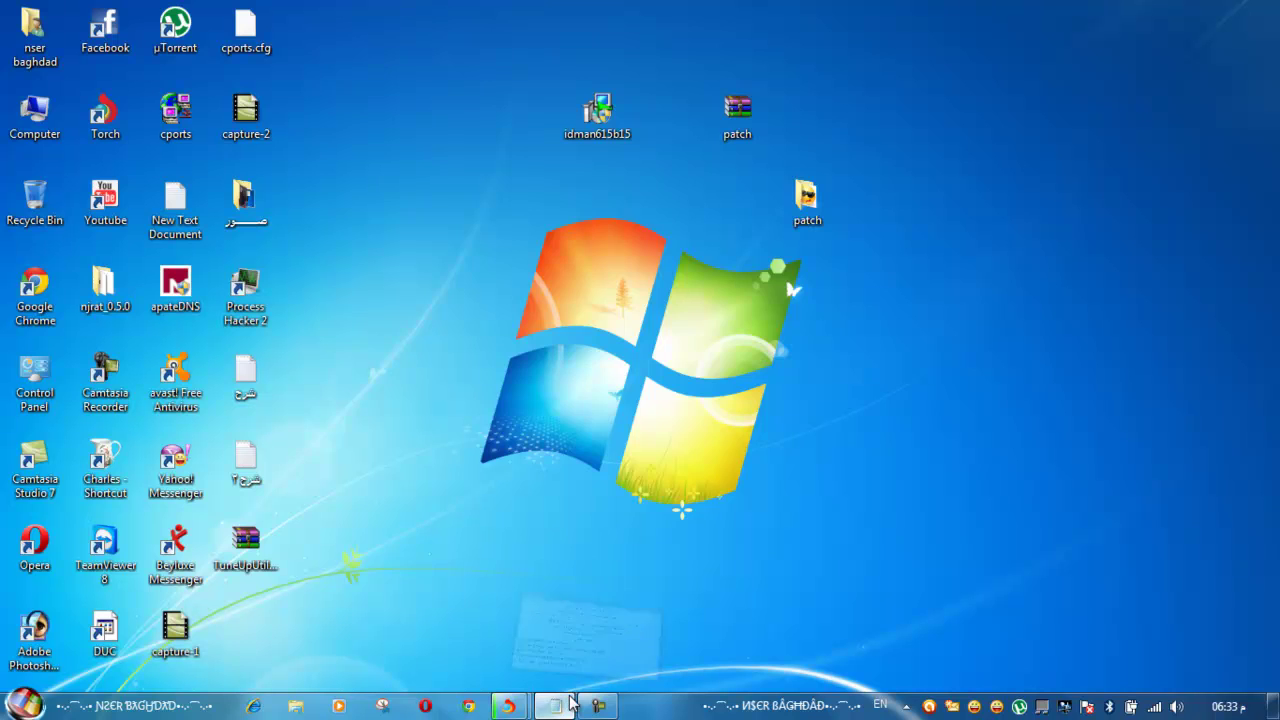
Append the next-step line about unpacking TuneUp after the last line of the notes
left_click(565, 703)
mouse_move(326, 480)
left_mouse_down()
mouse_move(420, 480)
mouse_move(322, 476)
left_mouse_up()
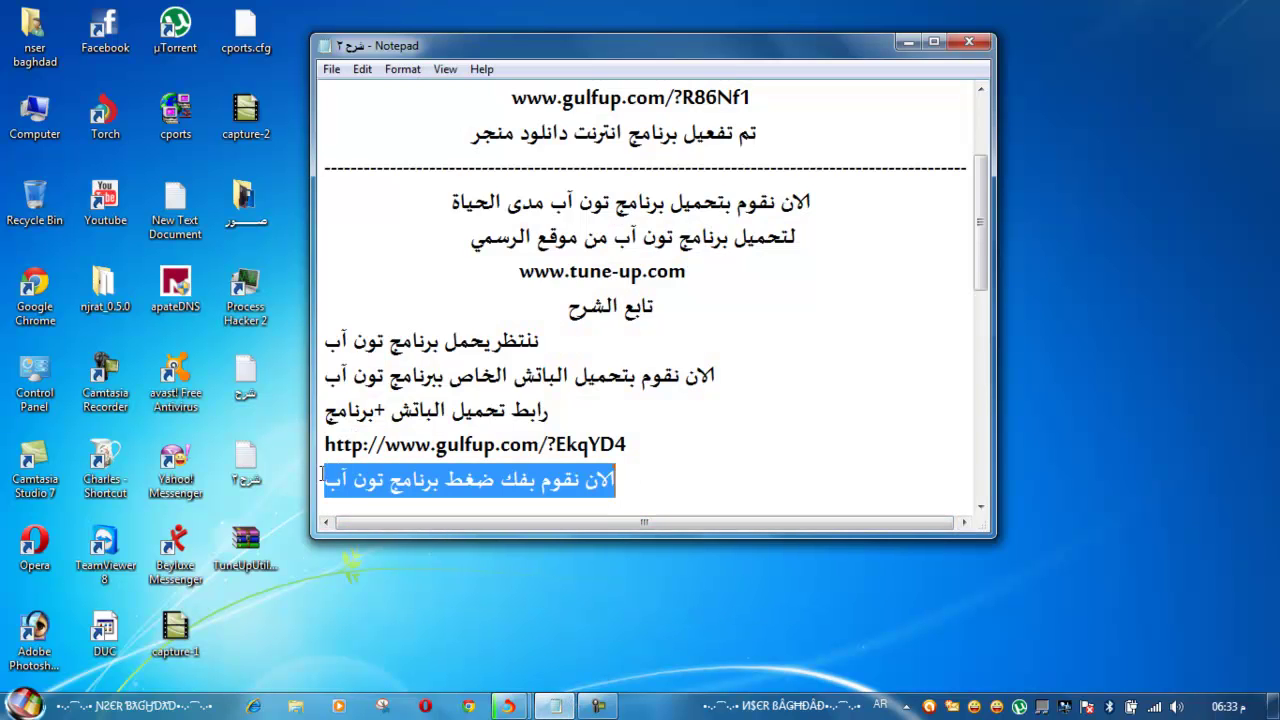
left_click(683, 508)
key("Return")
key("ctrl+v")
Minimise the notes and move the TuneUp archive to the desktop centre
scroll(665, 453, "up", 1)
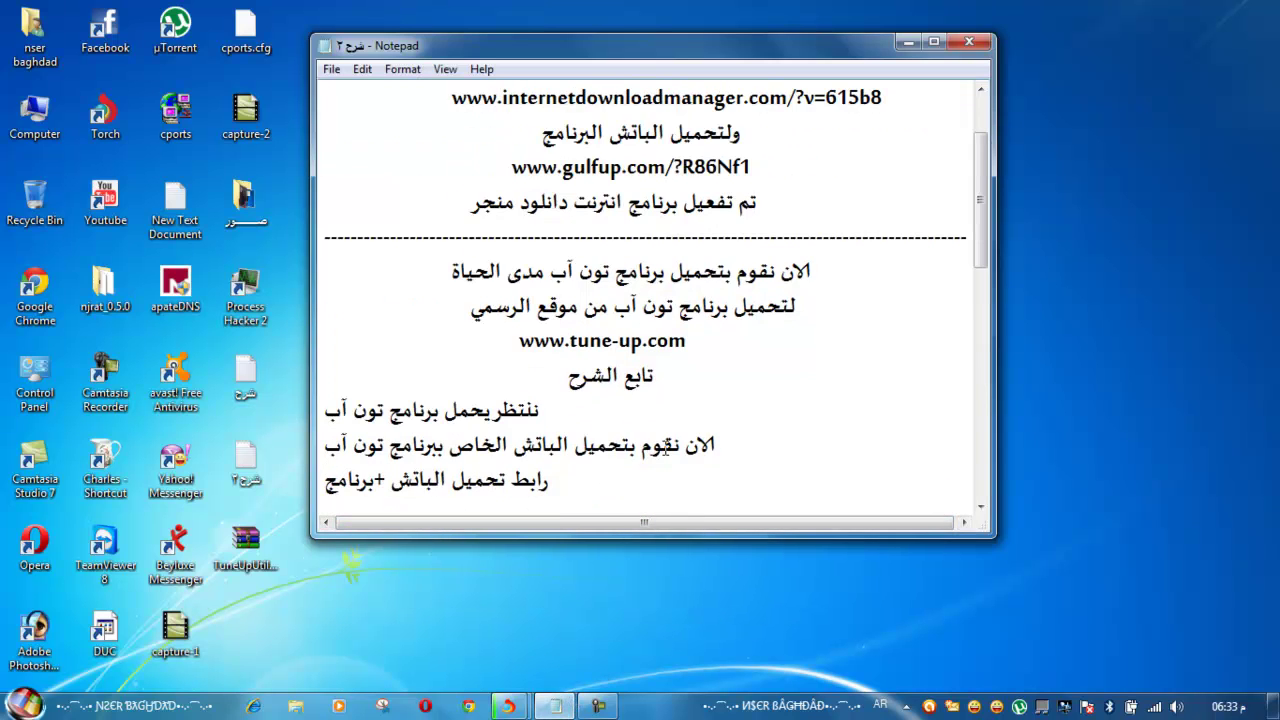
left_click_drag(984, 150, 985, 161)
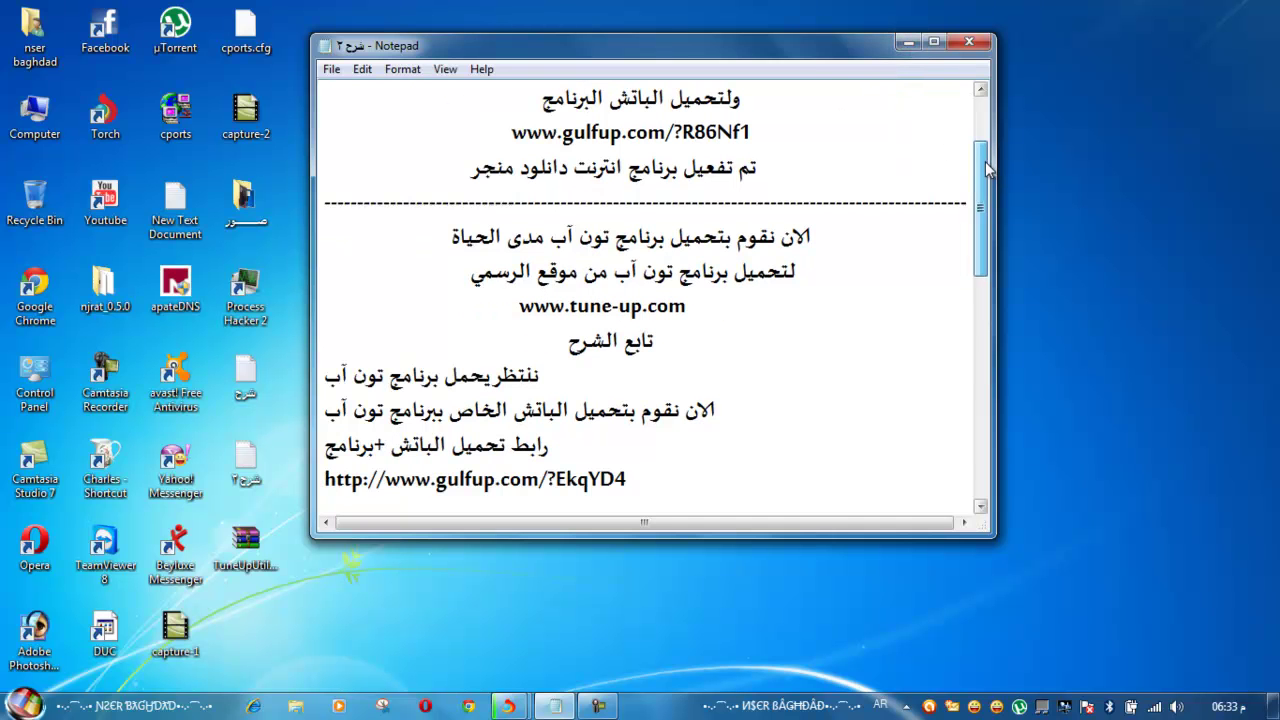
left_click(911, 41)
left_click_drag(245, 540, 536, 312)
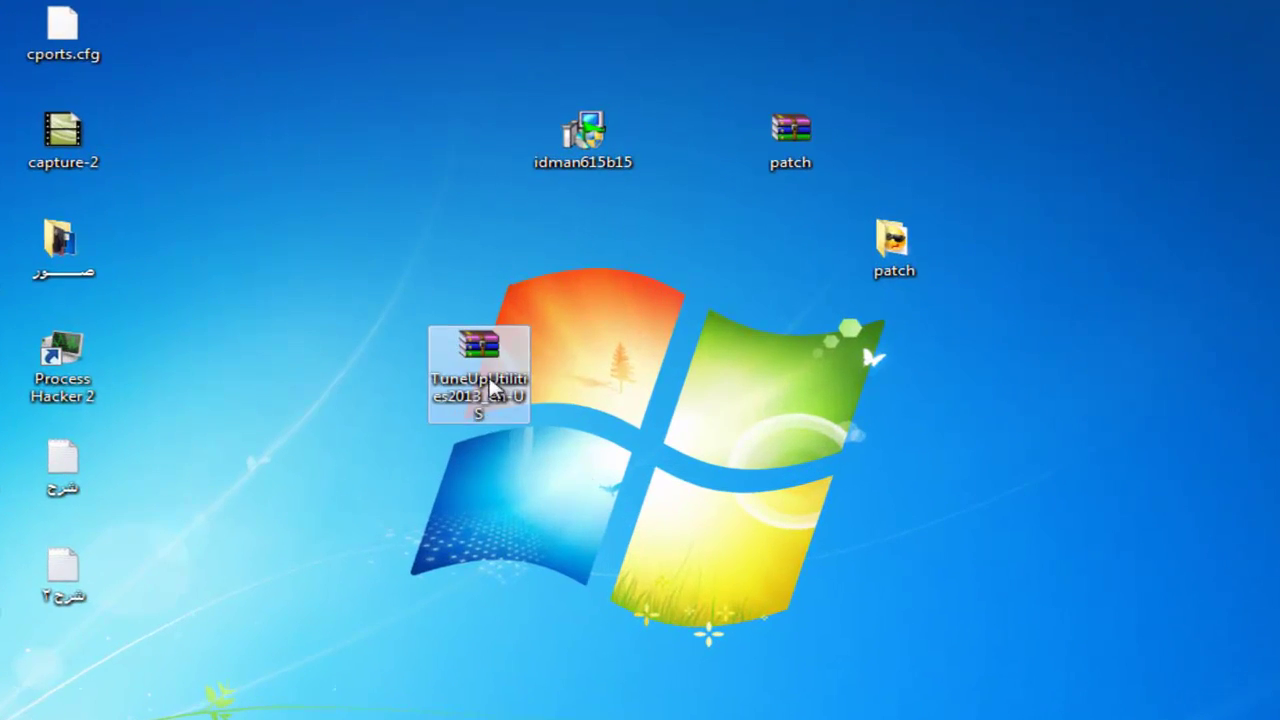
Extract the TuneUp archive onto the desktop, refresh, and centre the extracted folder
right_click(490, 385)
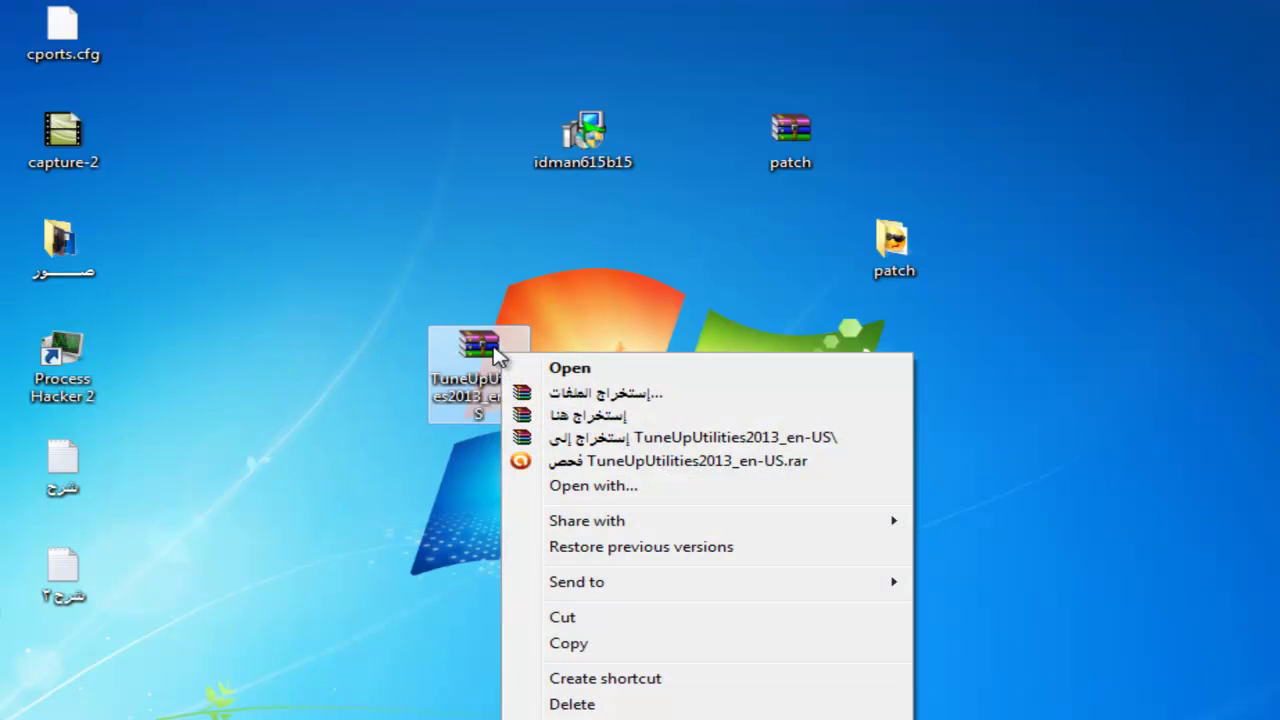
left_click(600, 413)
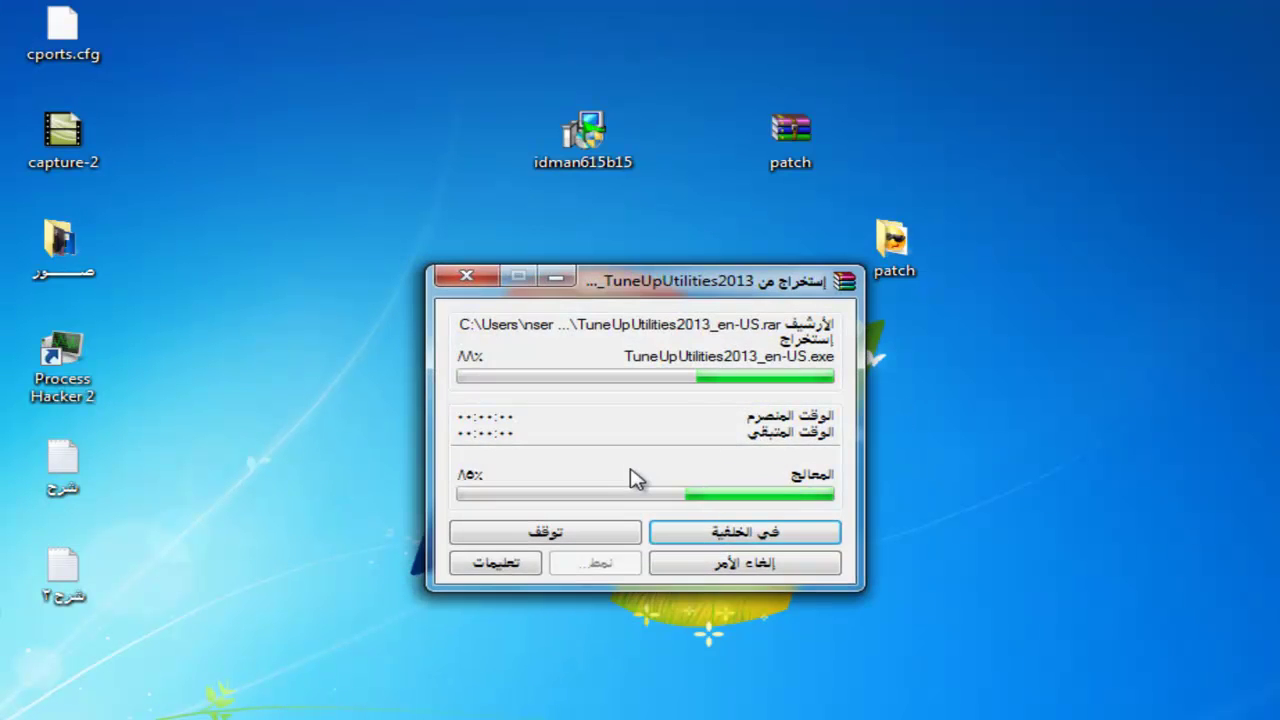
right_click(177, 447)
left_click(283, 515)
left_click_drag(60, 675, 680, 352)
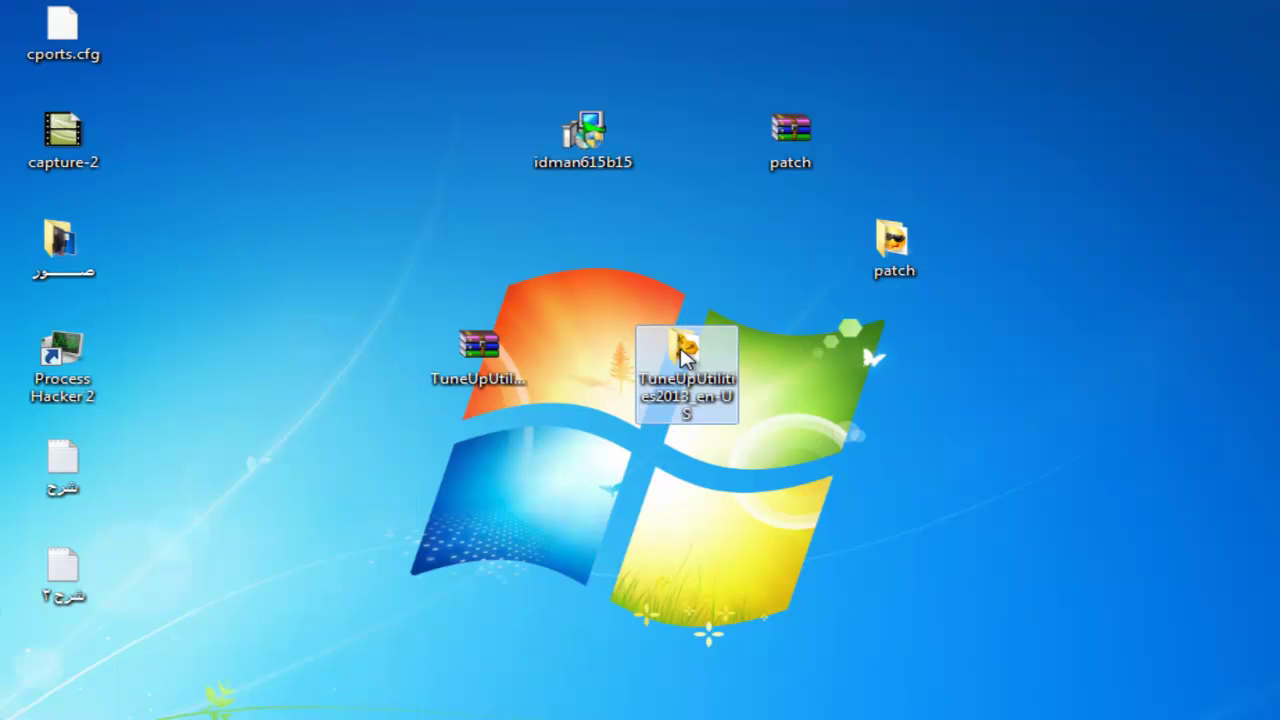
Open the extracted folder and launch the TuneUpUtilities2013_en-US installer
double_click(682, 352)
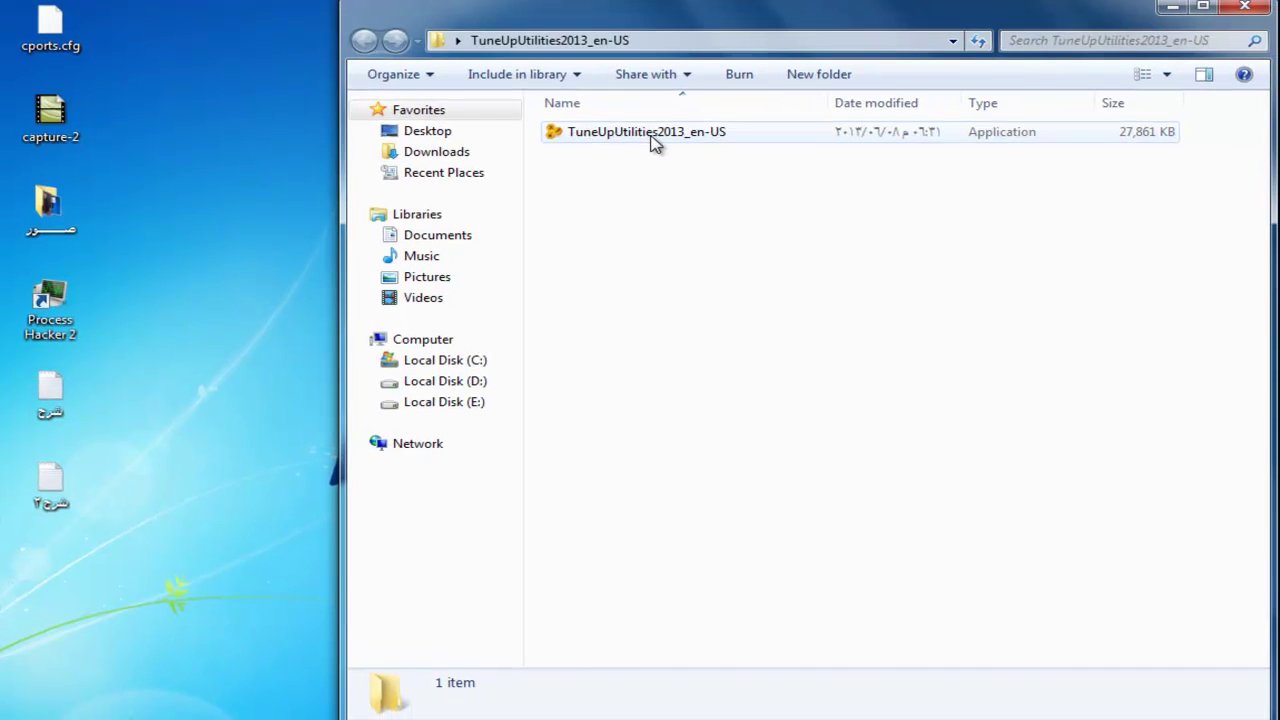
left_click(711, 145)
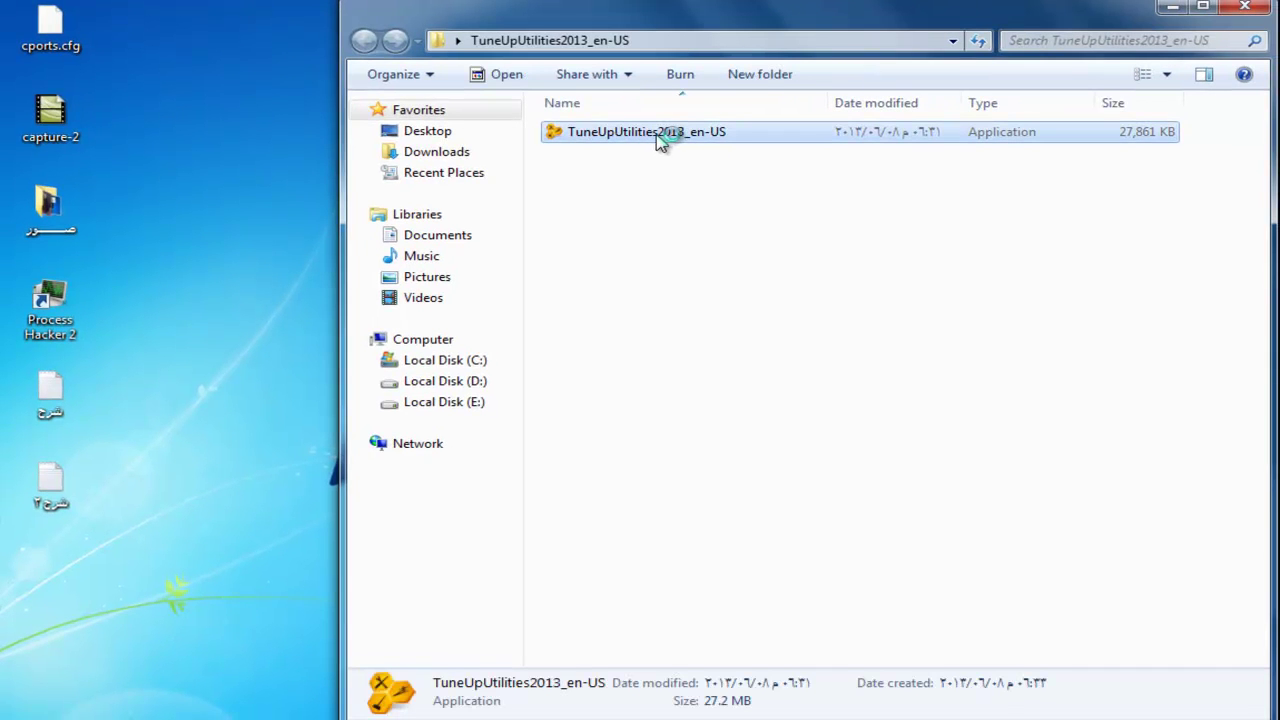
double_click(685, 138)
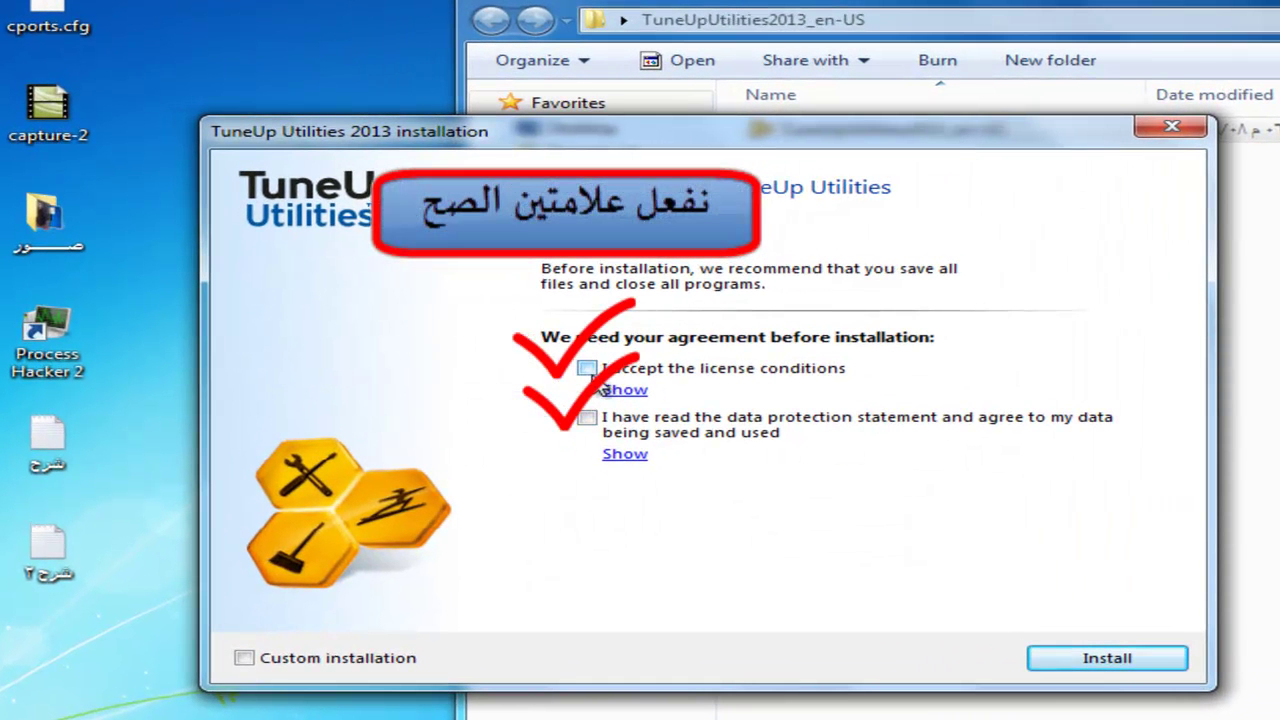
Accept the data protection statement and install TuneUp Utilities 2013 through to Finish
left_click(588, 418)
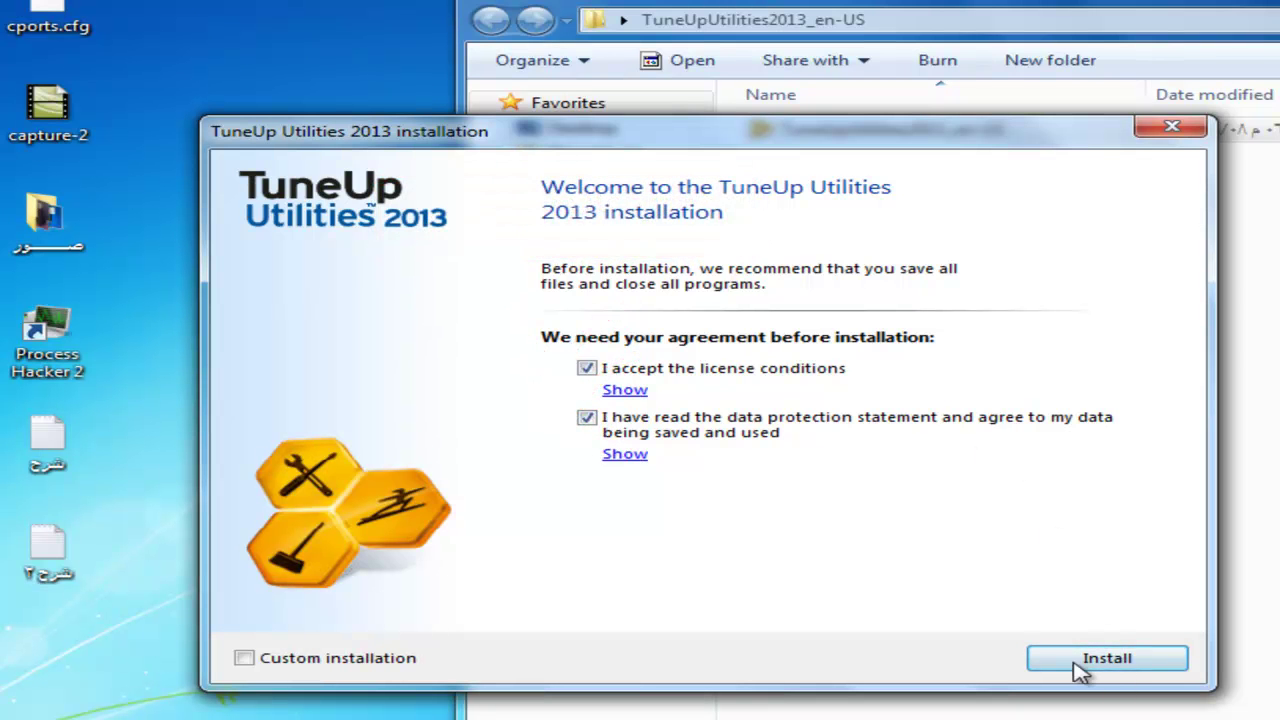
left_click(1106, 662)
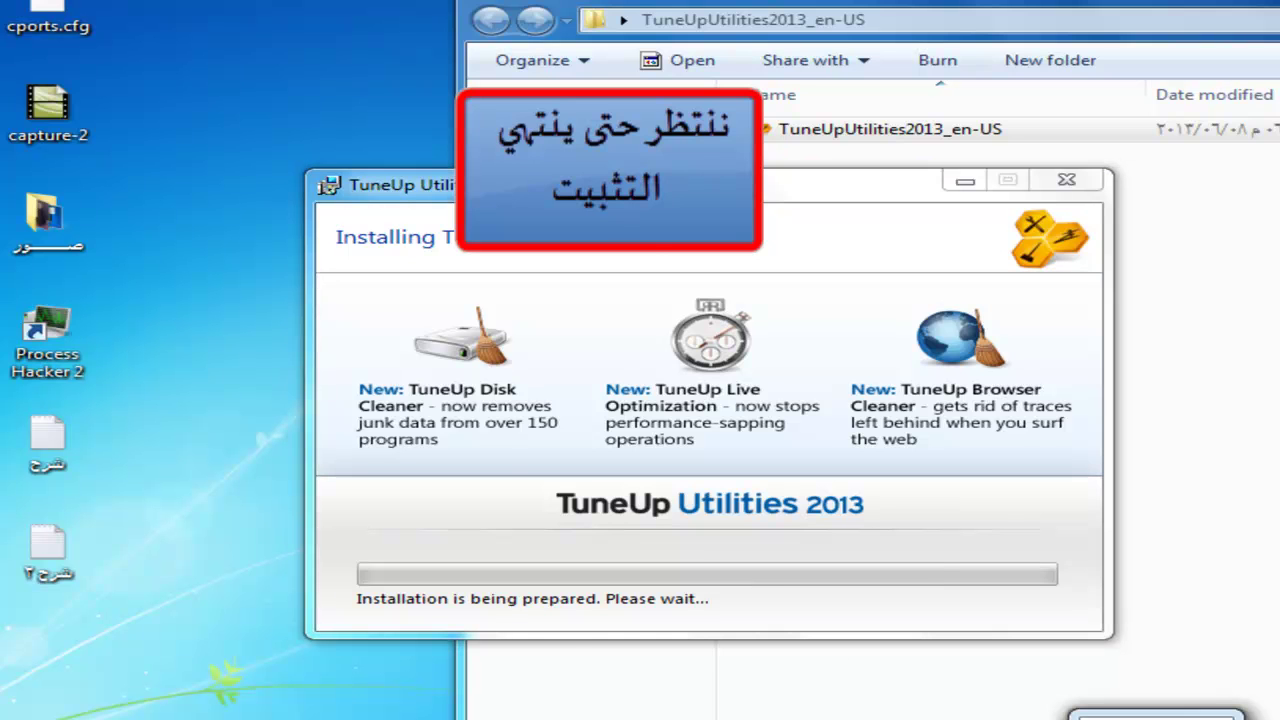
left_click(366, 491)
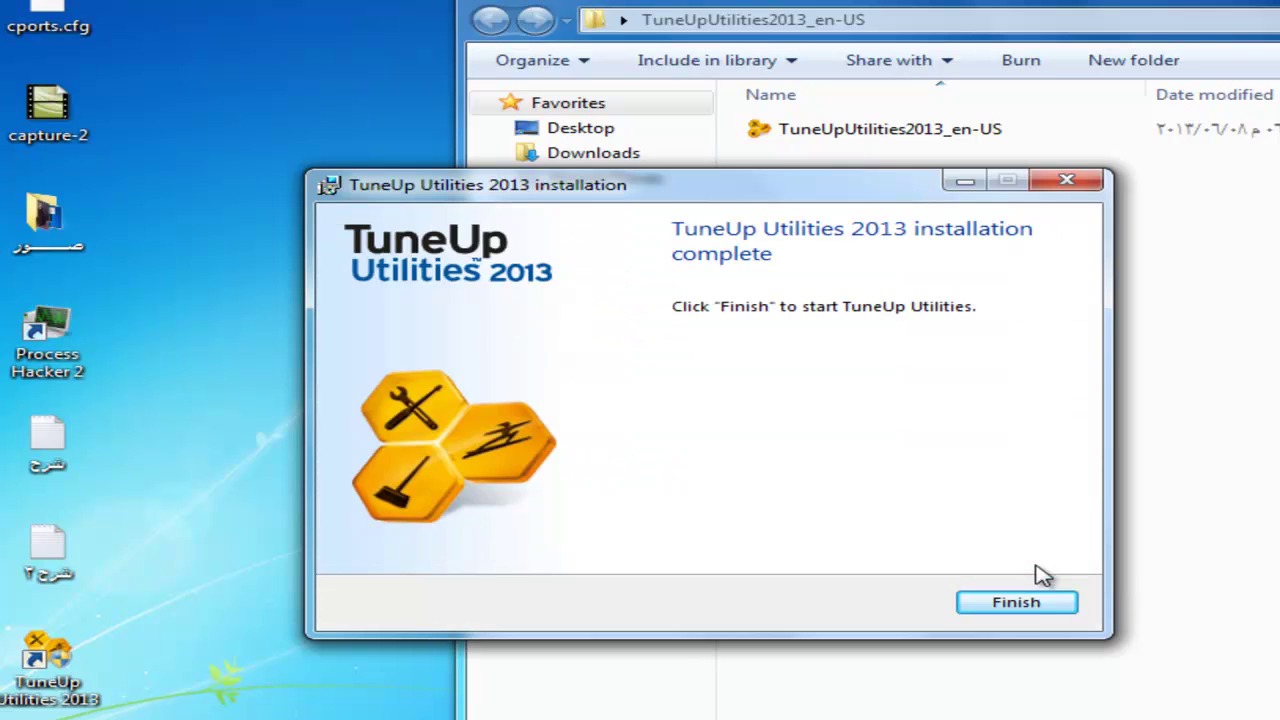
left_click(988, 604)
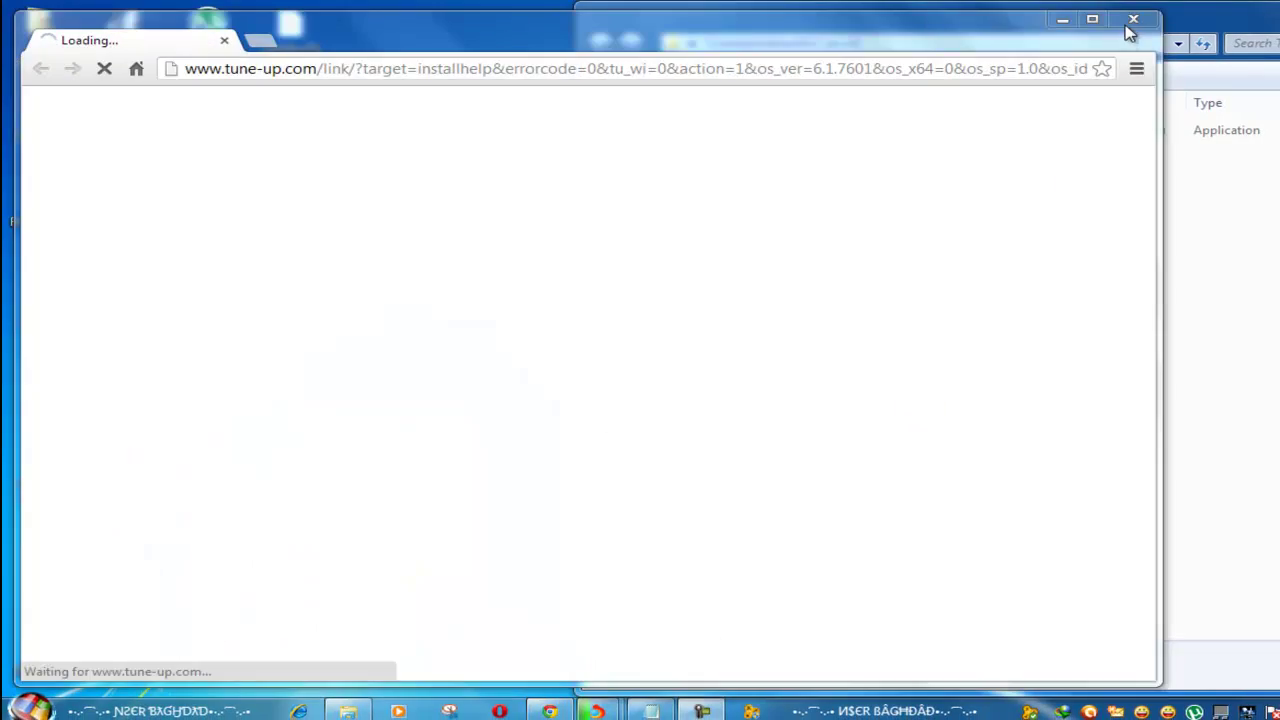
Dismiss the tune-up.com page, finish the update check, and enter an e-mail address for the newsletter
left_click(1124, 25)
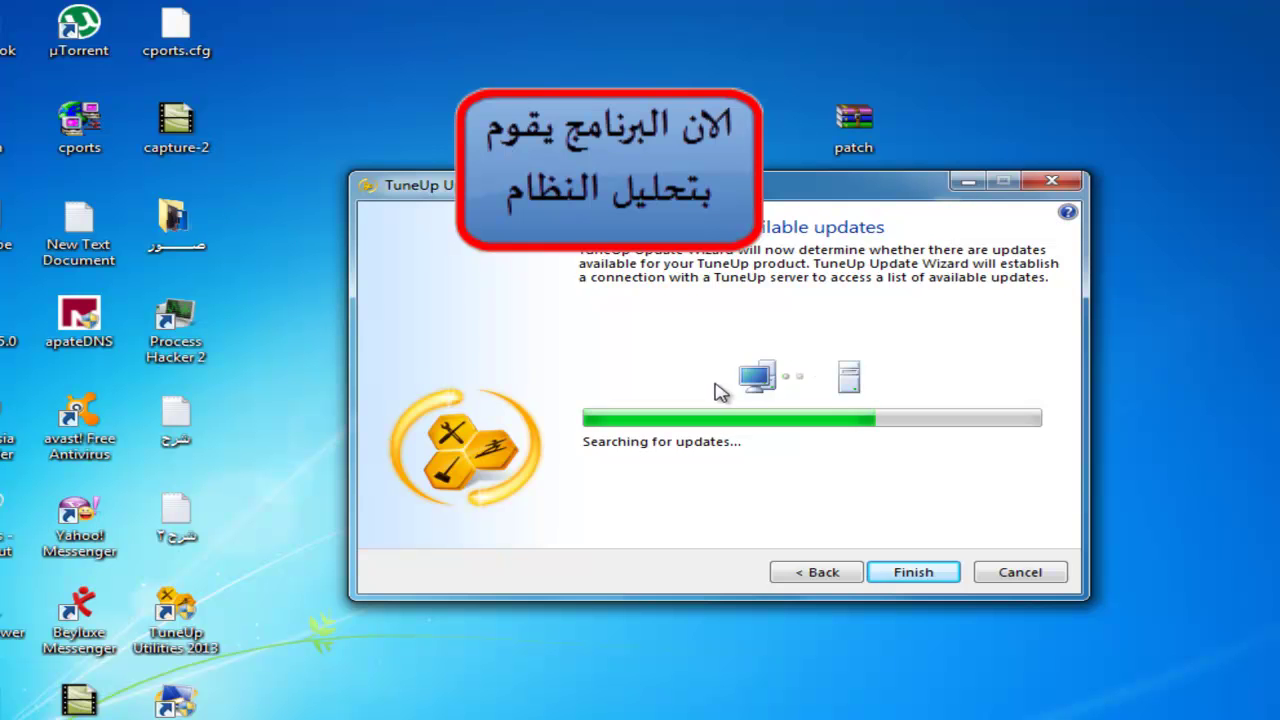
left_click(922, 578)
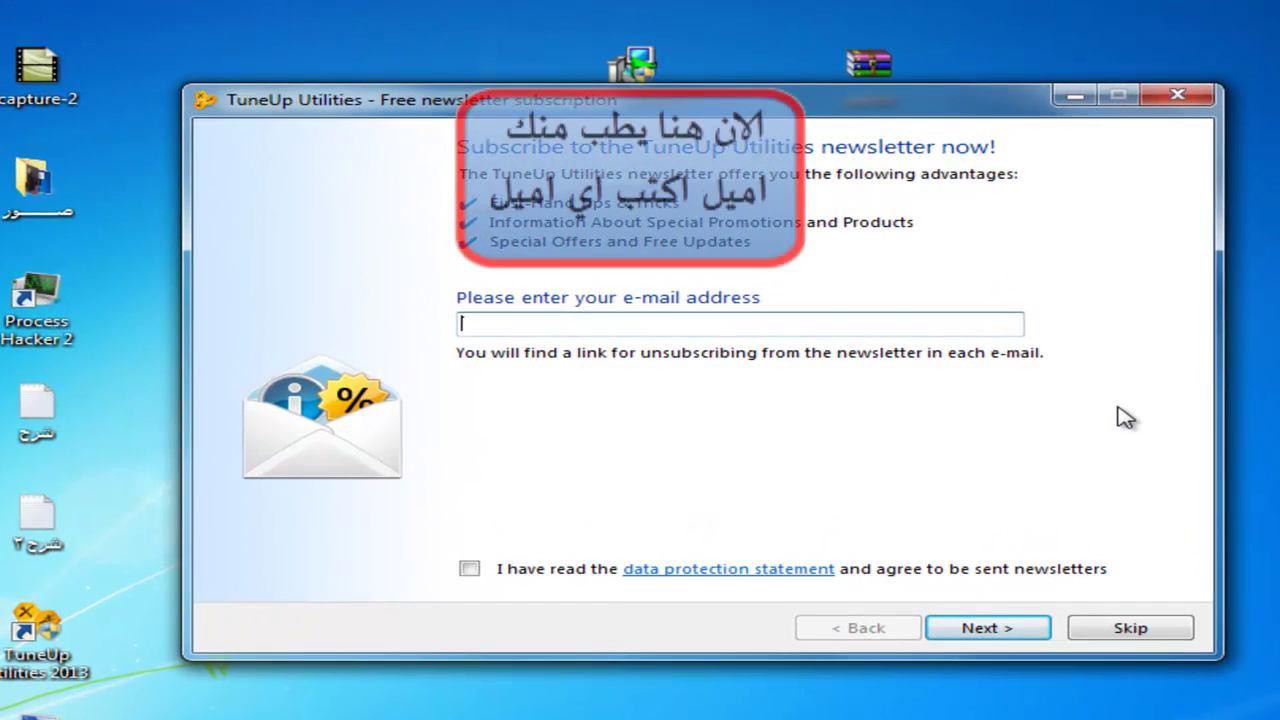
left_click(653, 322)
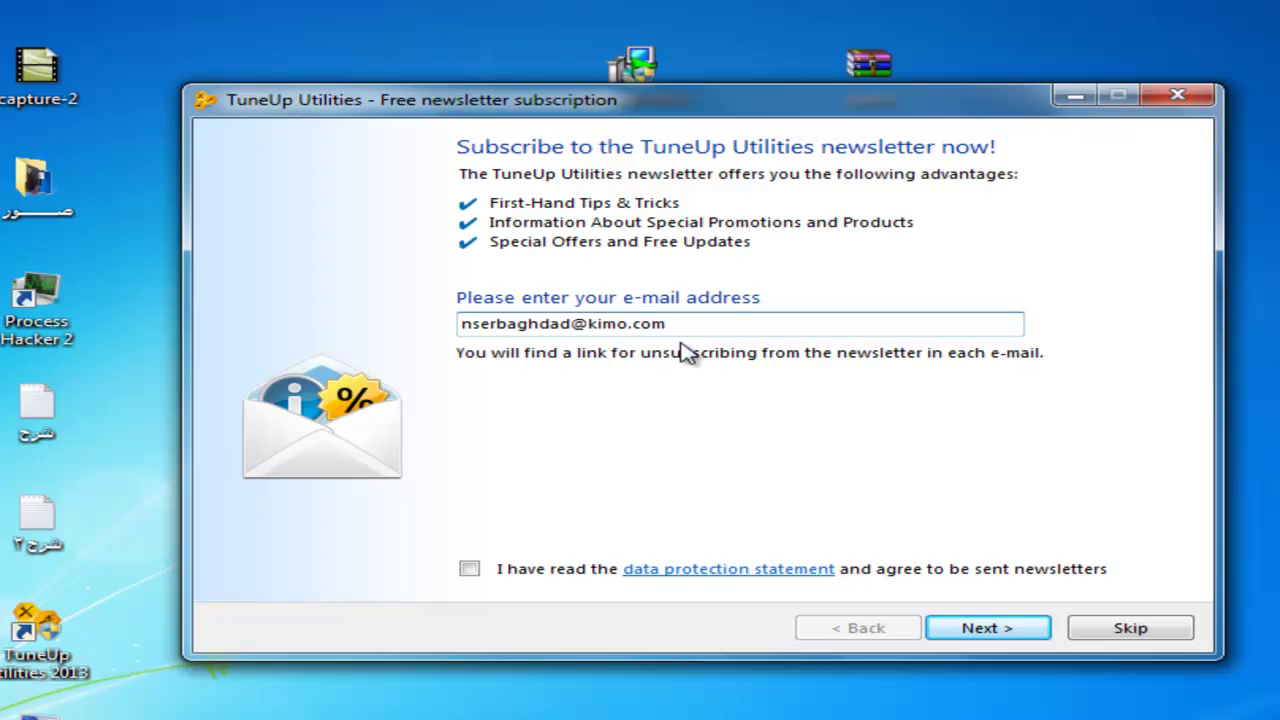
Accept the newsletter data protection statement, submit the registration and close the sign-up wizard
left_click_drag(716, 323, 391, 334)
left_click(505, 330)
left_click_drag(780, 331, 166, 354)
left_click(466, 570)
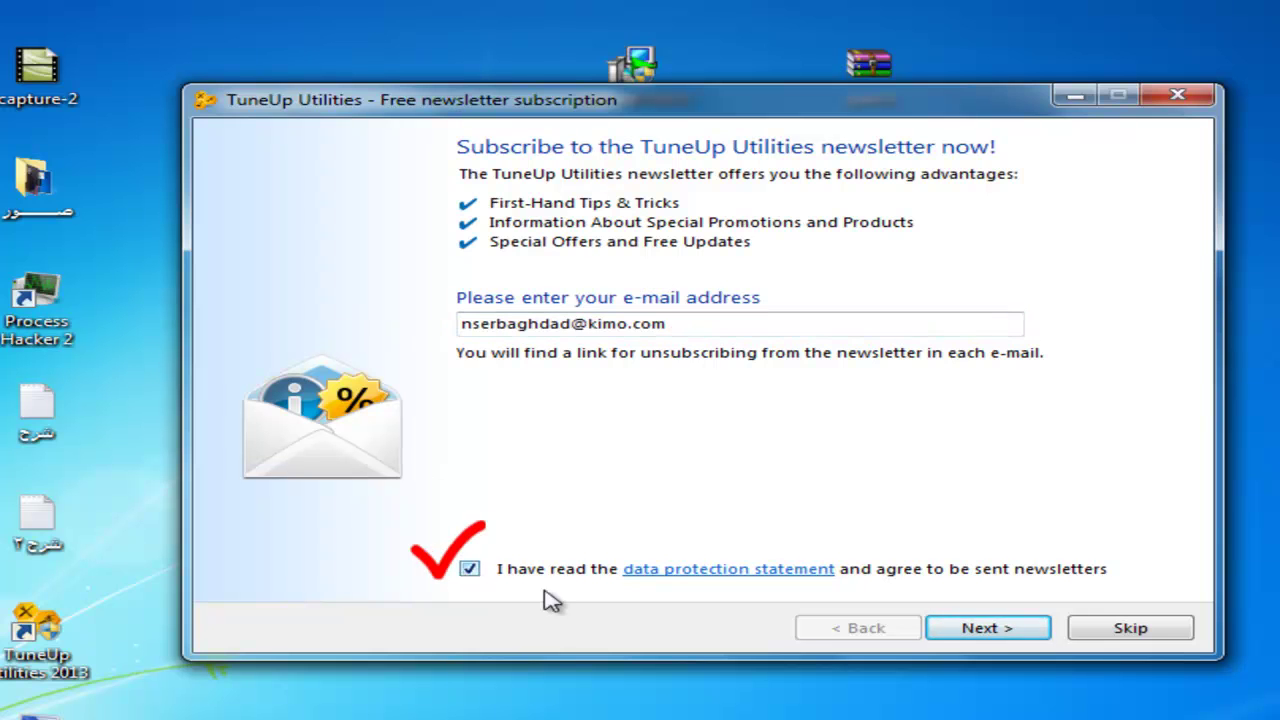
left_click(975, 630)
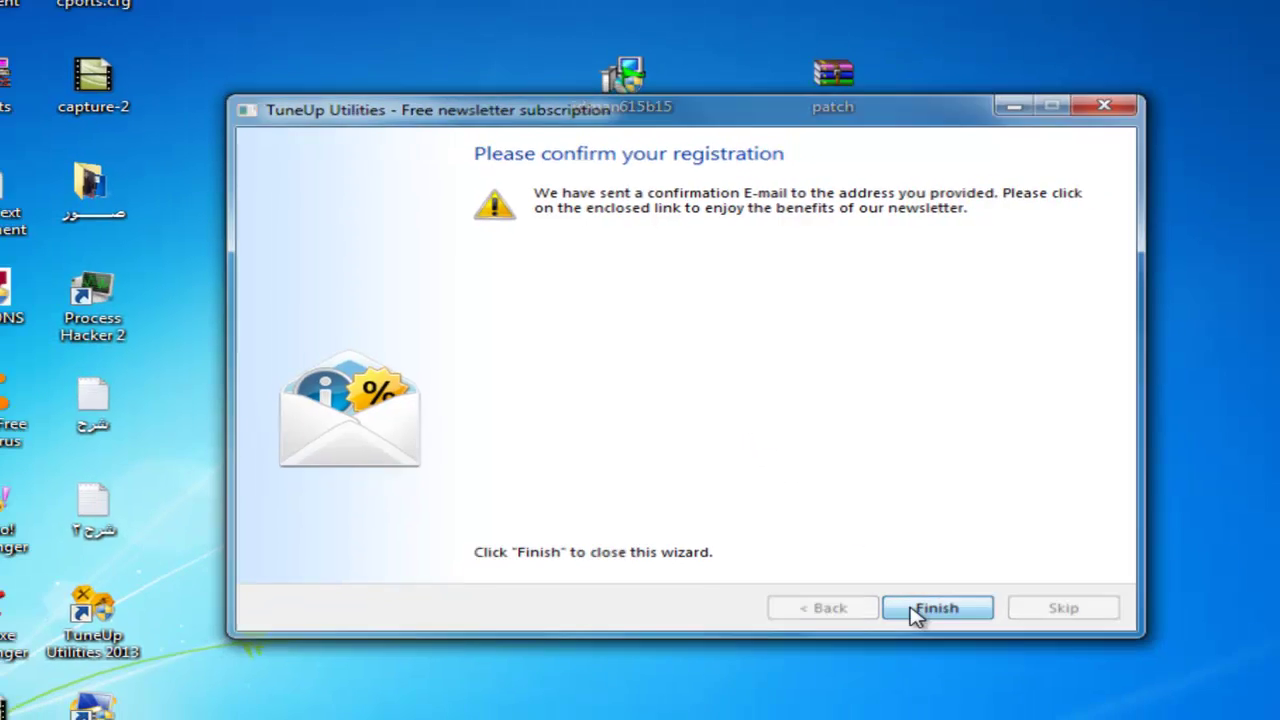
left_click(958, 624)
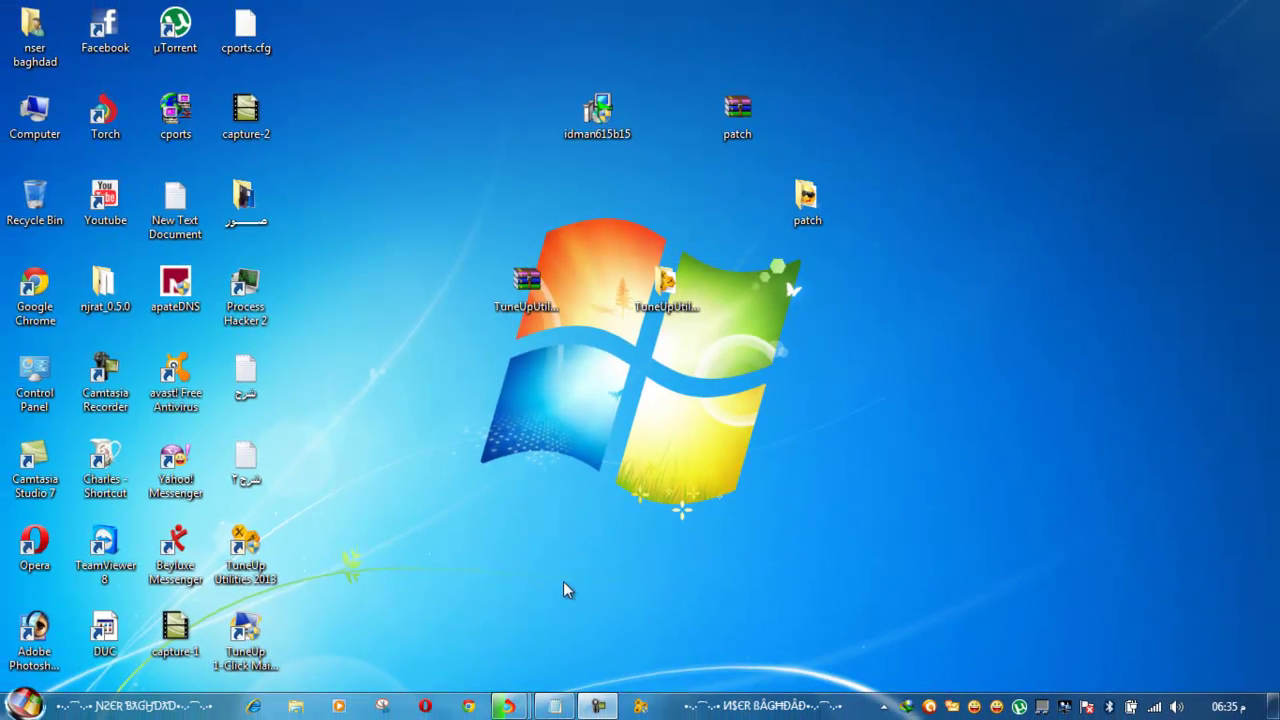
Make the TuneUp notification icon always visible in the taskbar tray
left_click(884, 706)
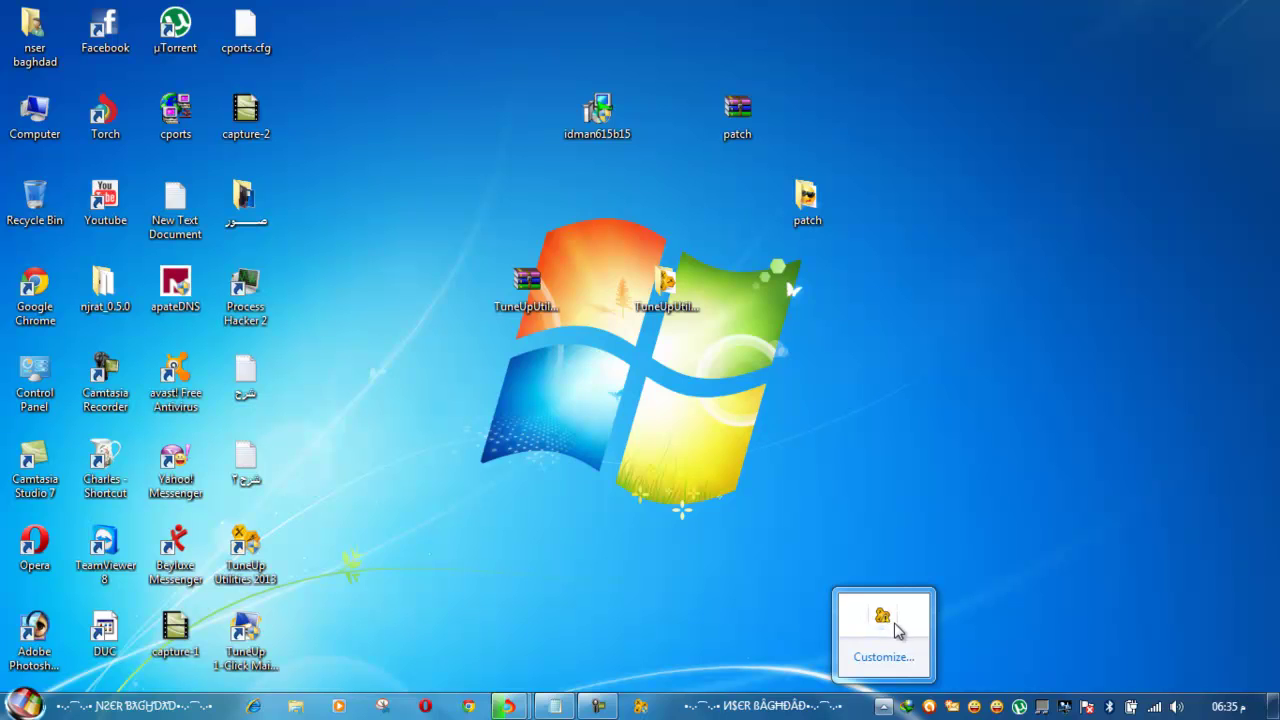
left_click(894, 622)
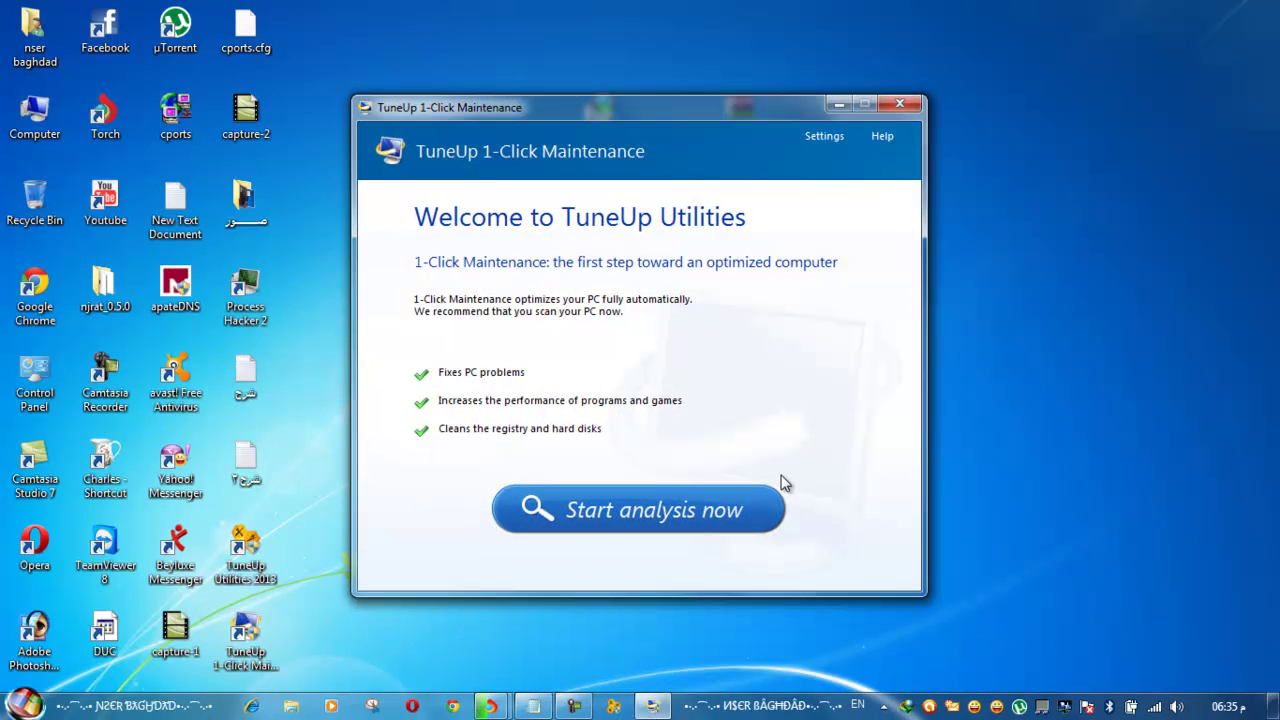
left_click(834, 103)
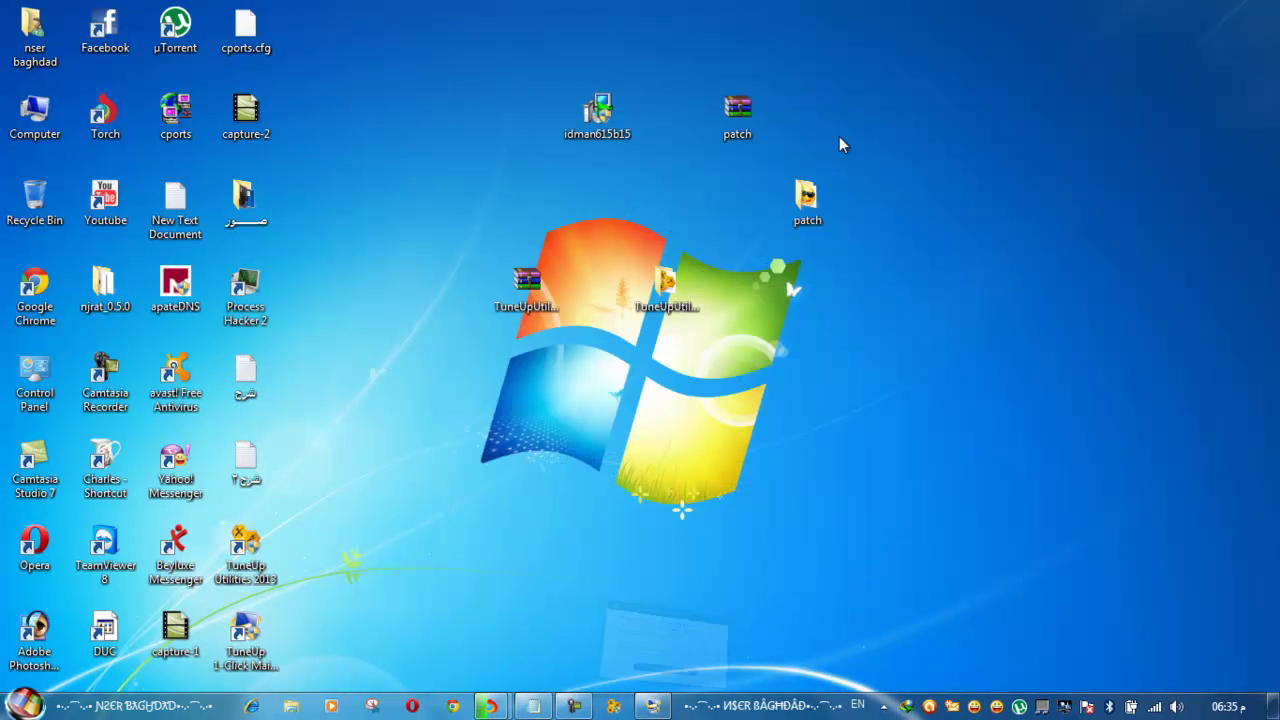
left_click(884, 706)
left_click_drag(903, 705, 900, 706)
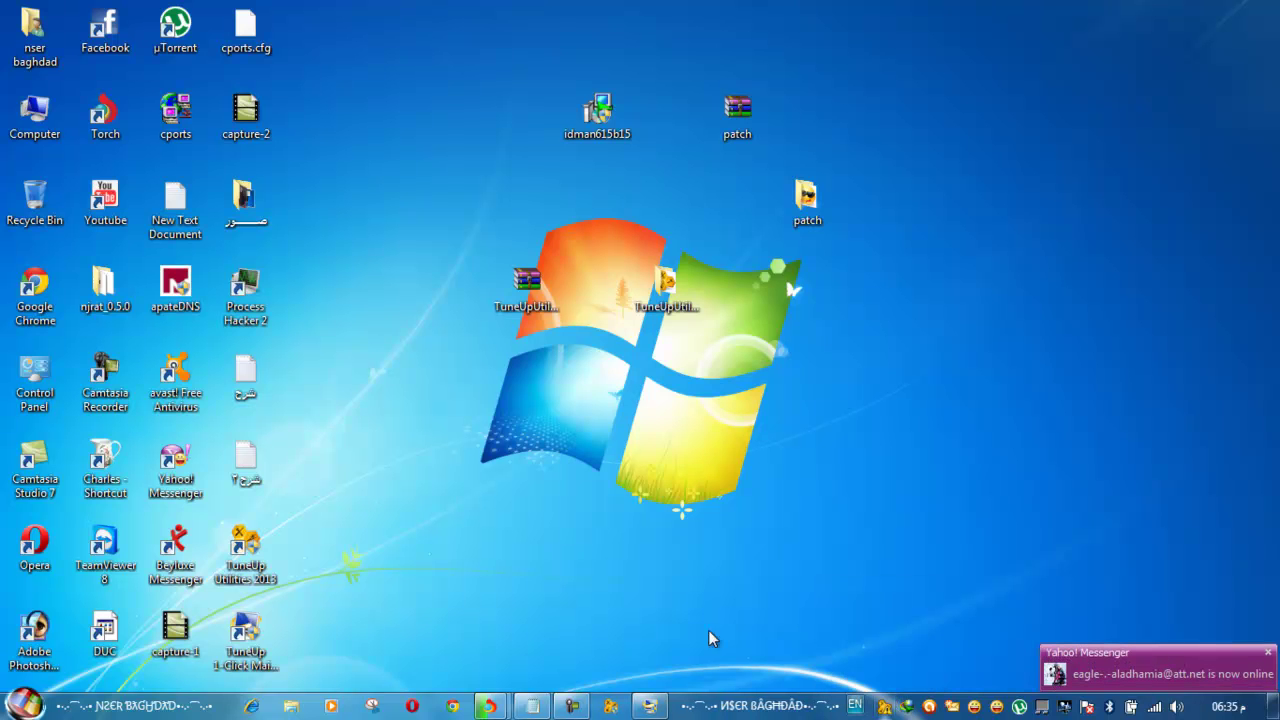
Remove the finished installer from Torch's download list
mouse_move(489, 706)
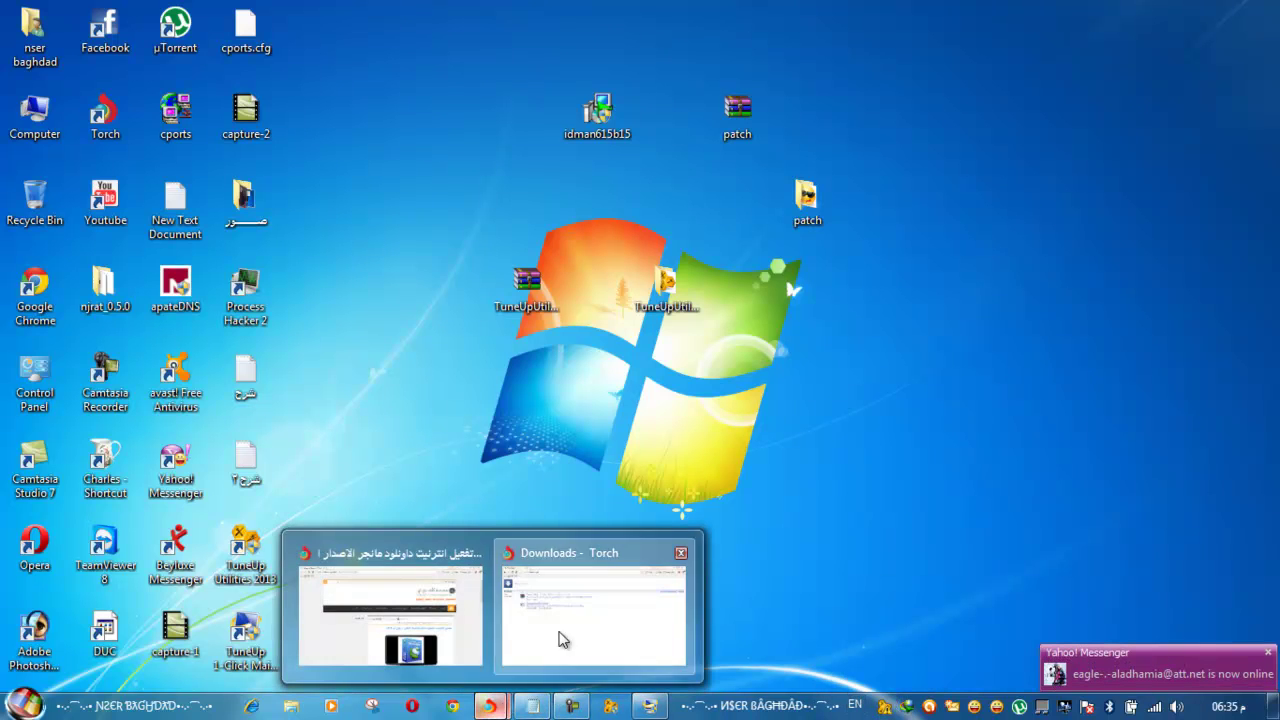
left_click(564, 637)
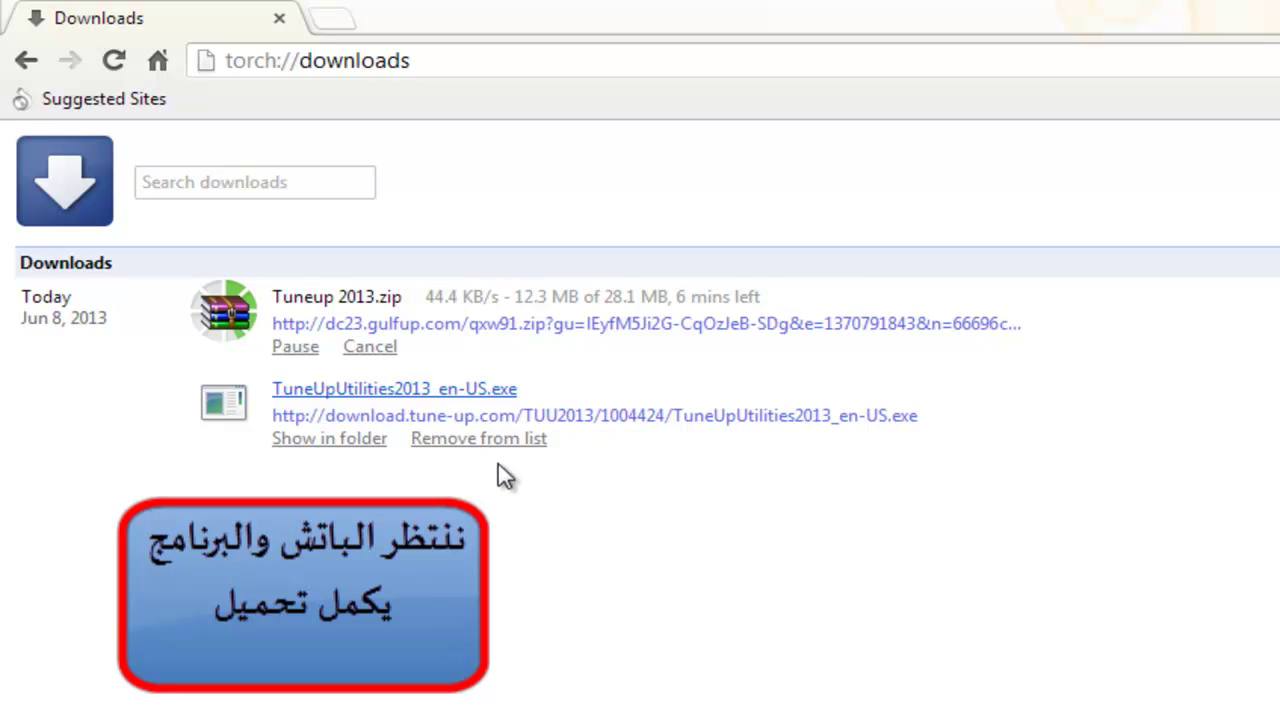
left_click(506, 450)
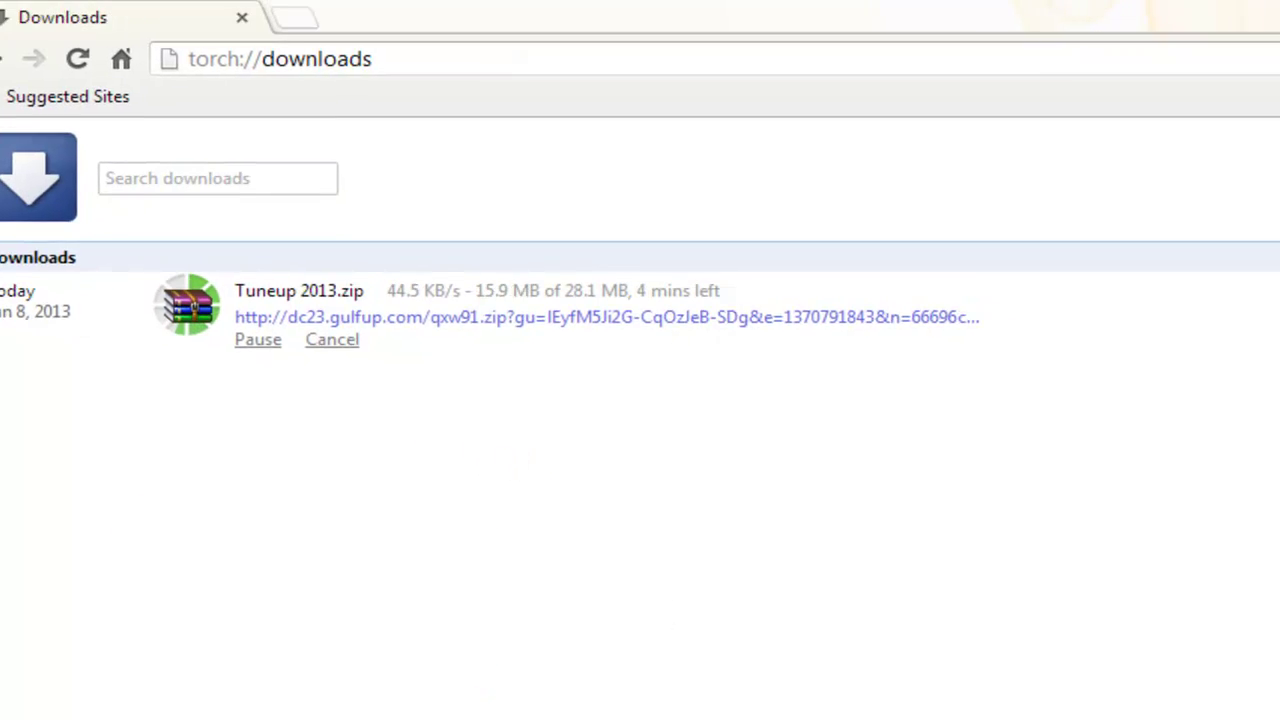
Bring the Arabic notes forward and delete the leftover lines after the patch-download step
key("alt+Tab")
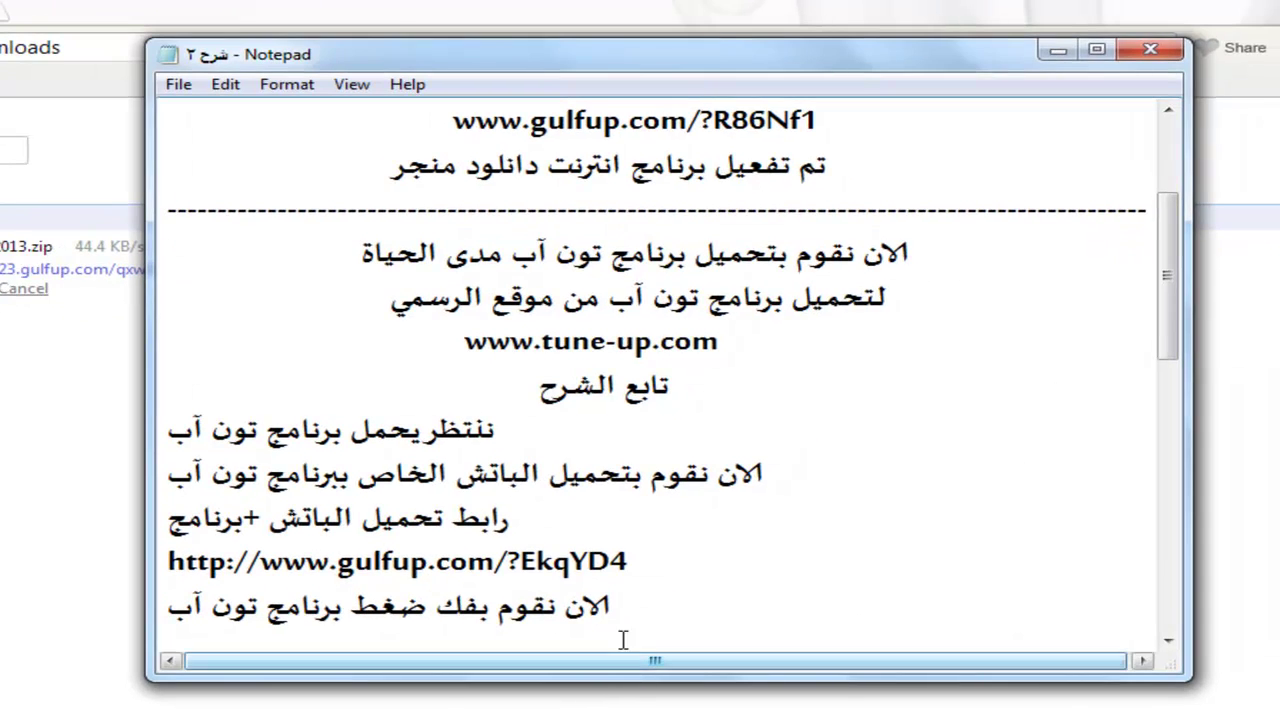
left_click_drag(1168, 245, 1171, 257)
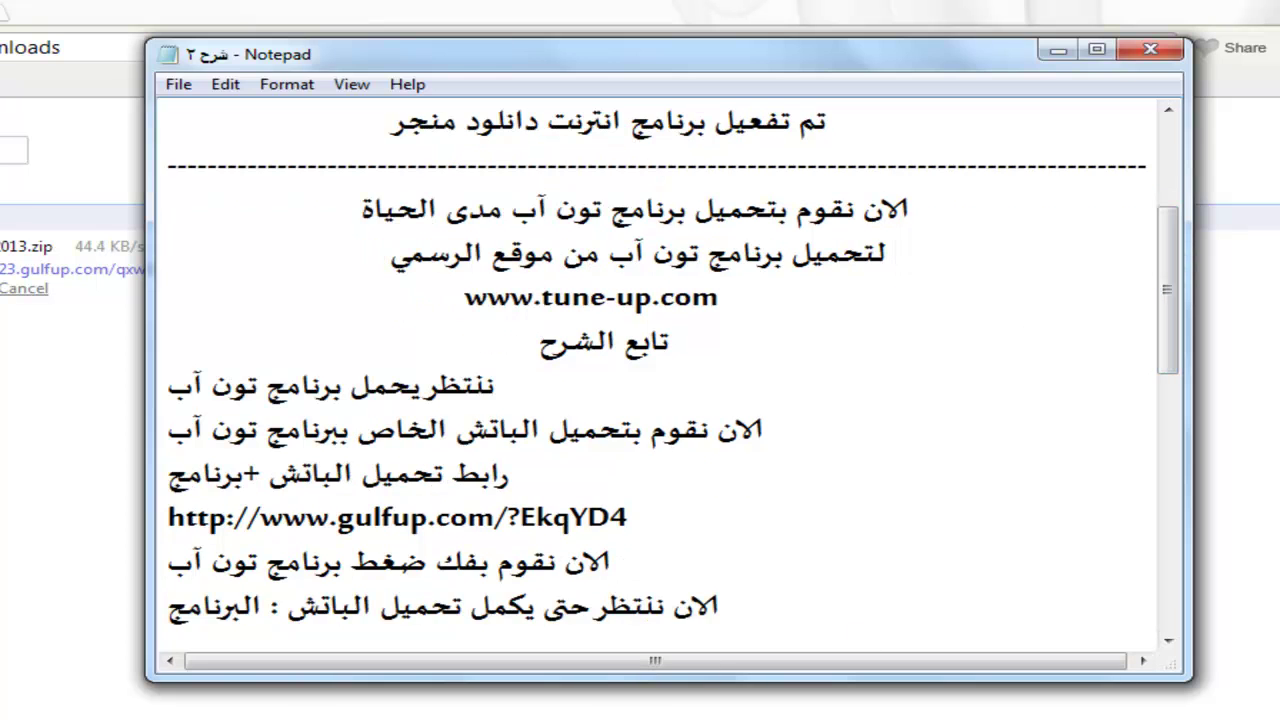
left_click_drag(743, 606, 374, 578)
key("Delete")
scroll(420, 622, "down", 1)
left_click_drag(628, 624, 104, 636)
Minimize Notepad and watch the Tuneup 2013.zip entry on torch://downloads until it completes
left_click(806, 610)
left_click(1062, 49)
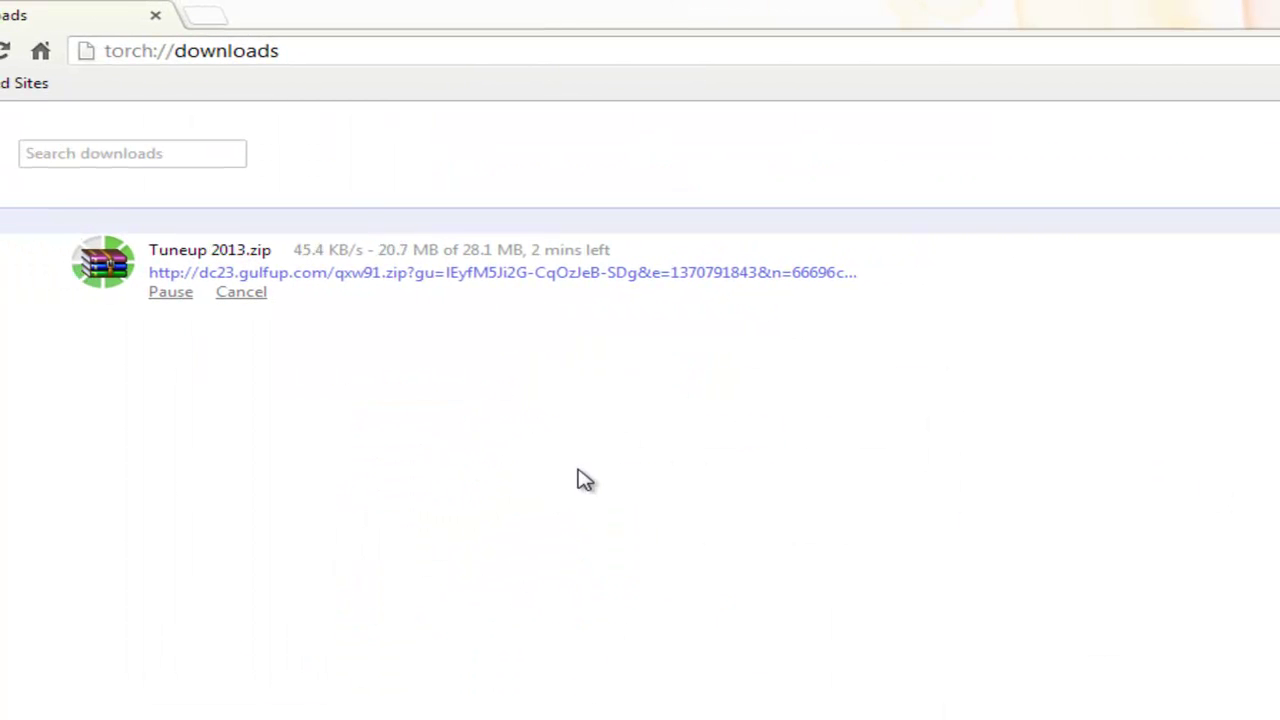
left_click_drag(578, 249, 618, 248)
left_click_drag(618, 250, 583, 250)
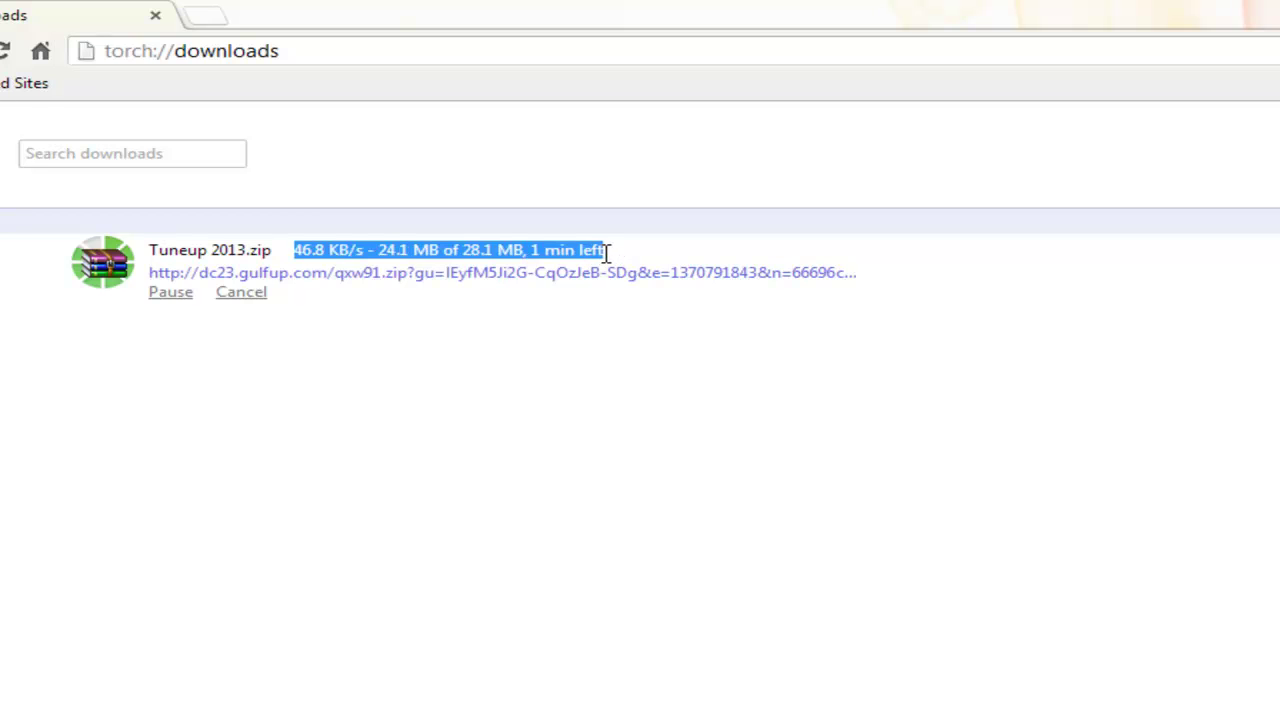
left_click(609, 250)
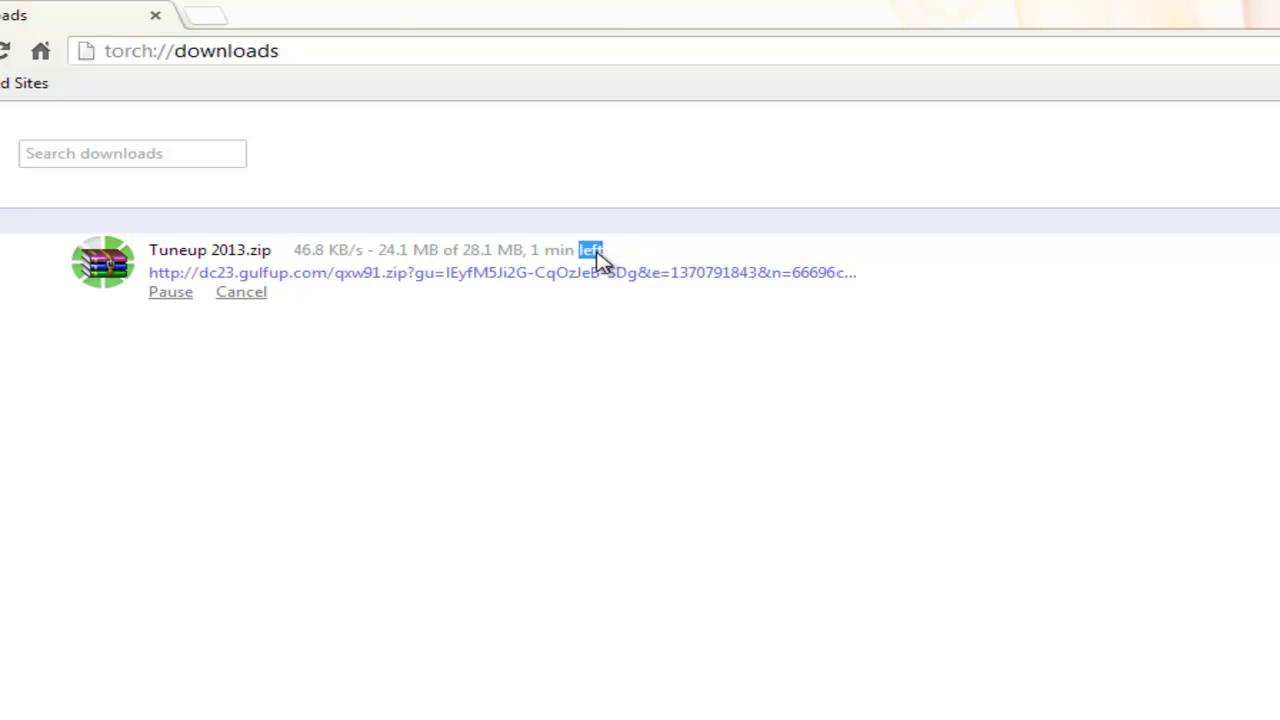
triple_click(598, 258)
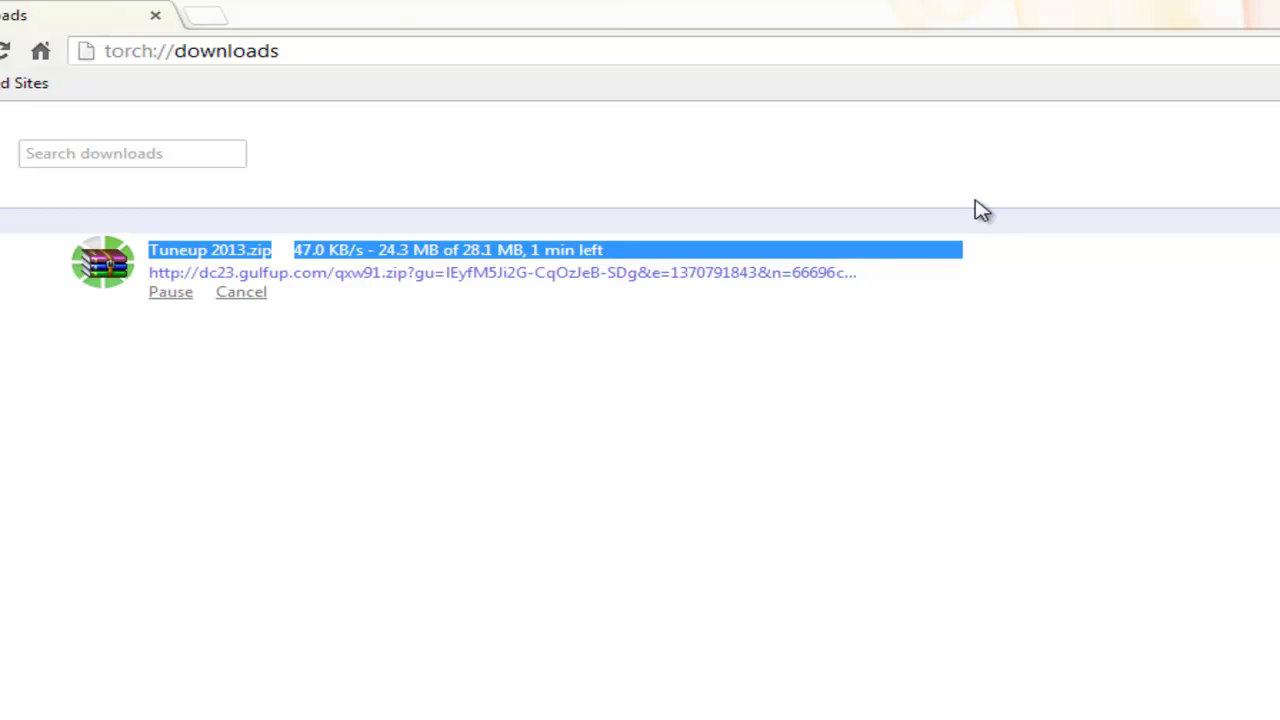
left_click(981, 210)
triple_click(634, 257)
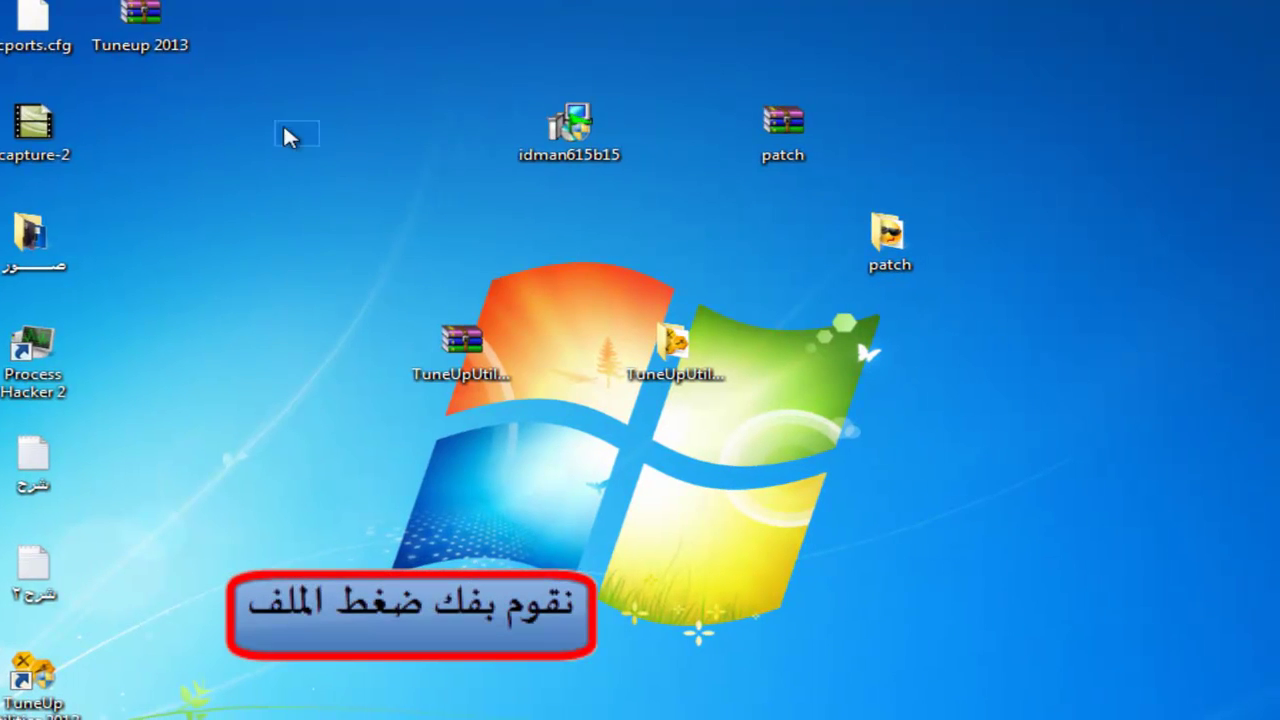
Extract the Tuneup 2013 archive onto the desktop and refresh to show the new folder
left_click_drag(139, 33, 148, 45)
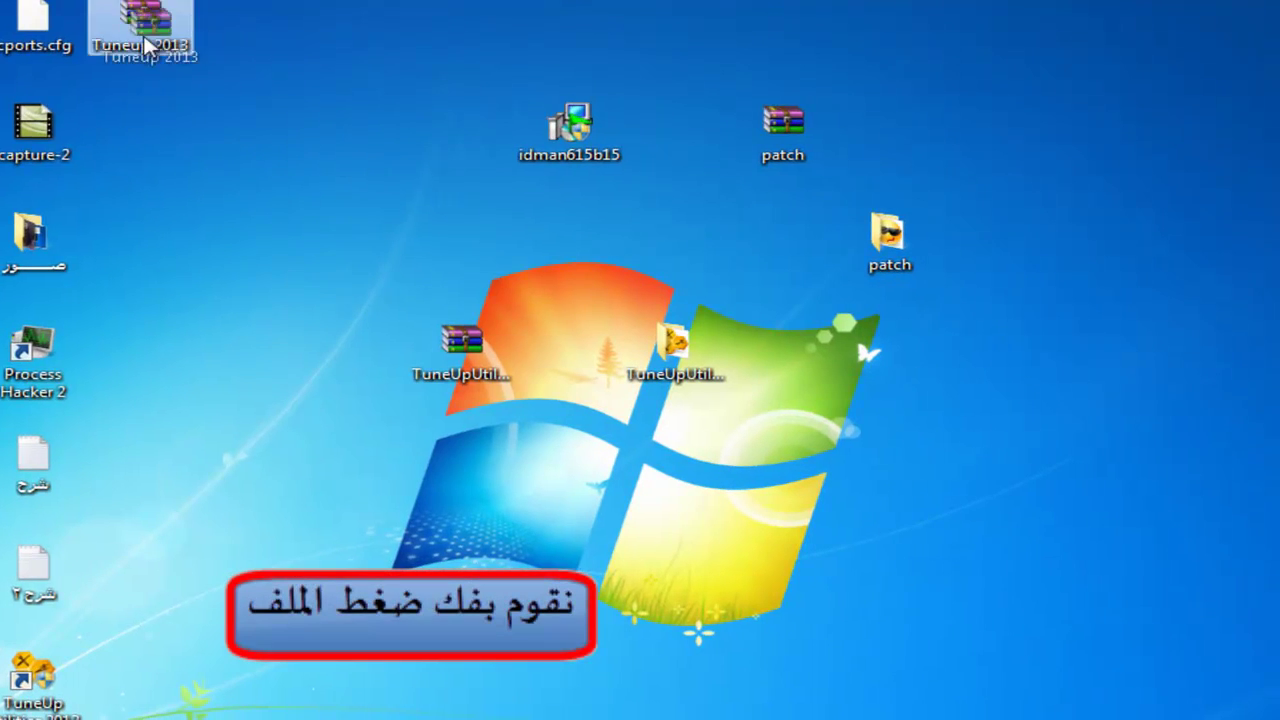
left_click_drag(688, 257, 1060, 240)
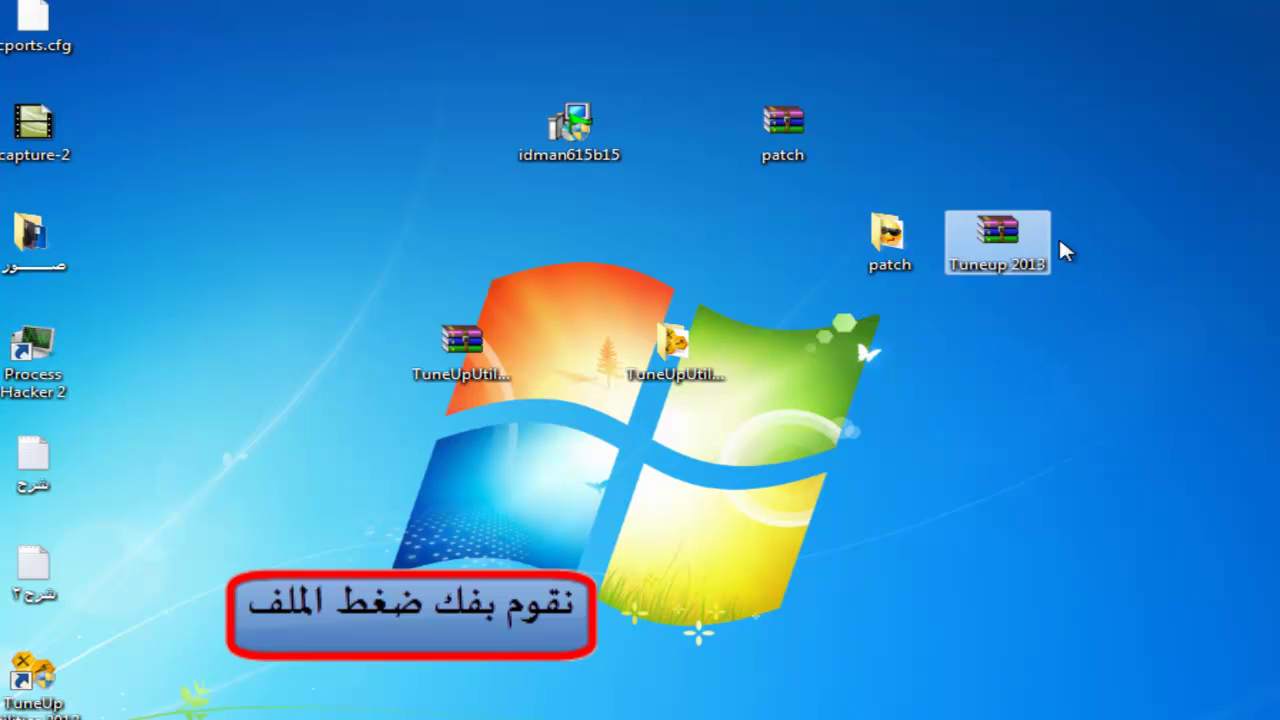
right_click(1000, 240)
left_click(1090, 297)
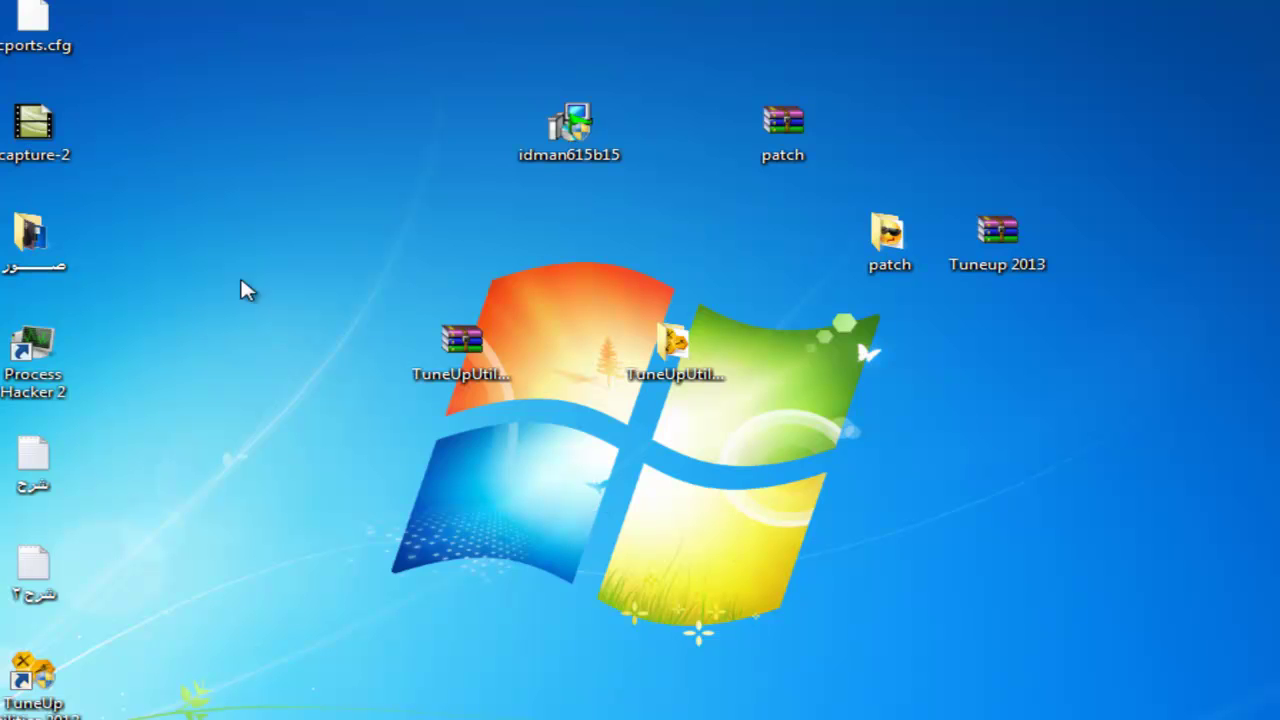
right_click(240, 115)
left_click(300, 171)
Open the Tuneup 2013 folder, then its Patch folder, and launch Patch.exe
left_click_drag(314, 214, 183, 63)
left_click_drag(140, 25, 680, 242)
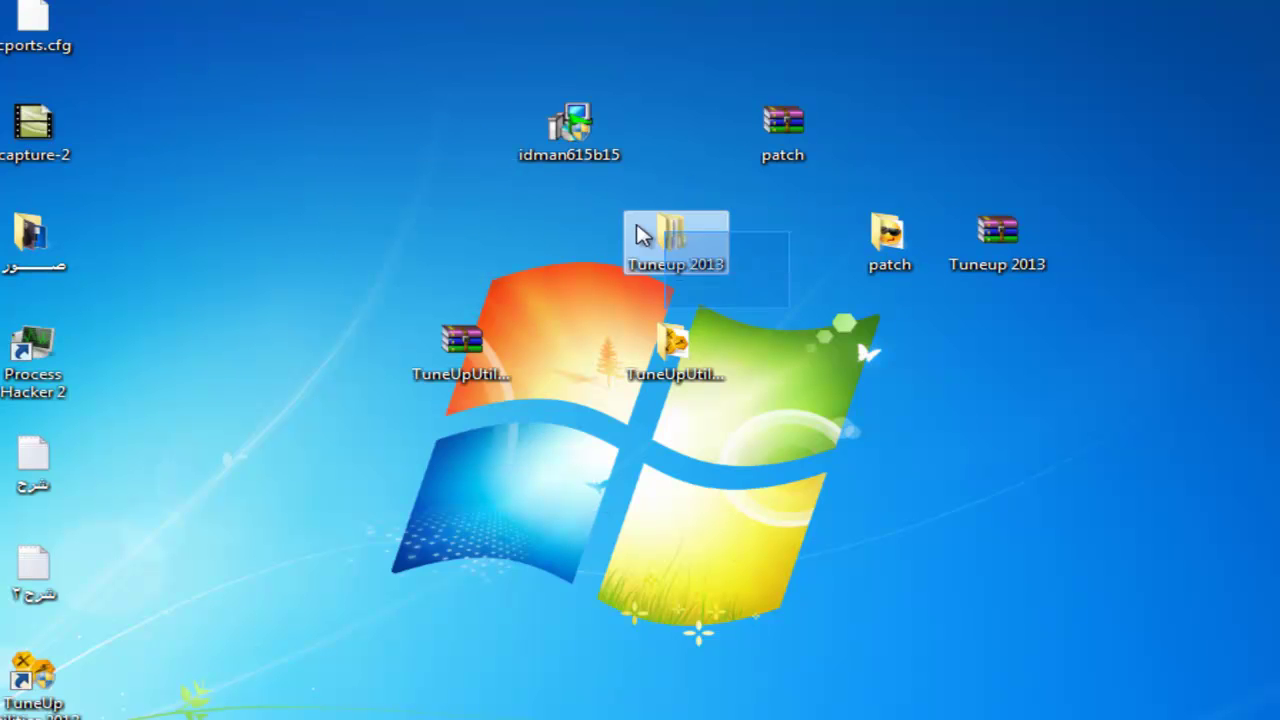
double_click(690, 250)
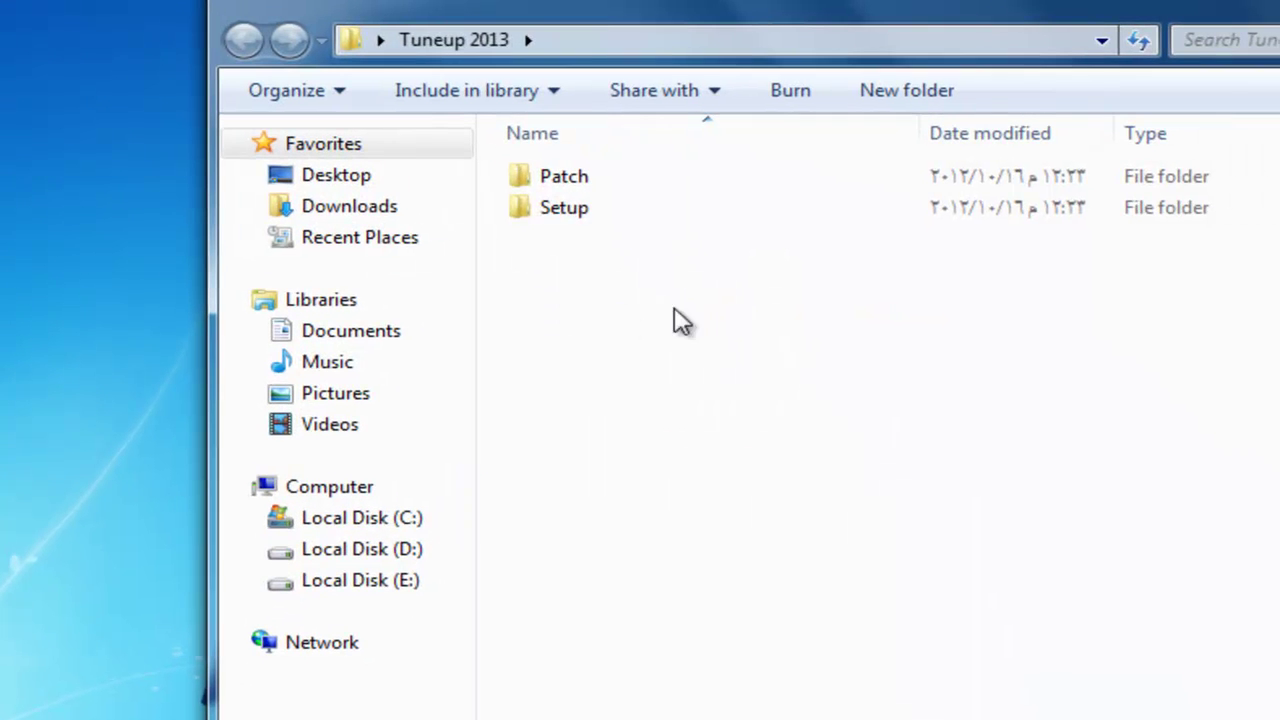
double_click(645, 180)
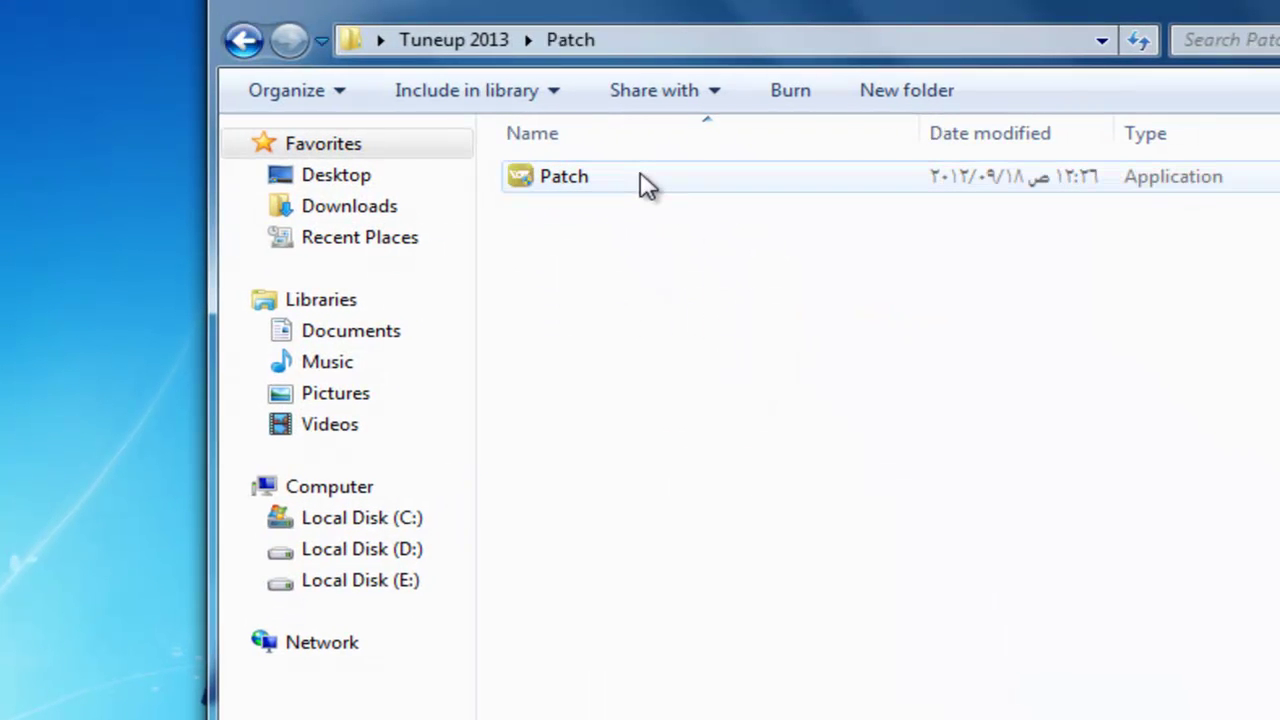
double_click(645, 180)
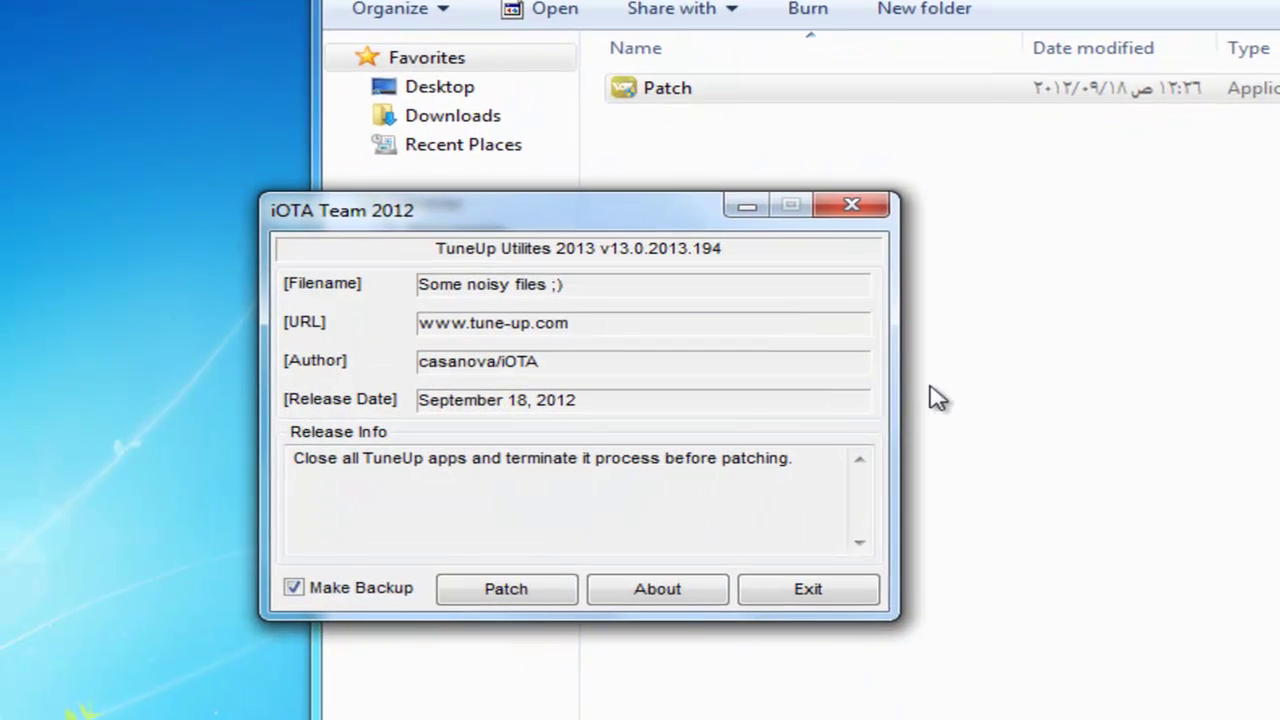
Start patching TuneUp Utilities 2013, skipping the files reported as in use
left_click(510, 590)
left_click(608, 540)
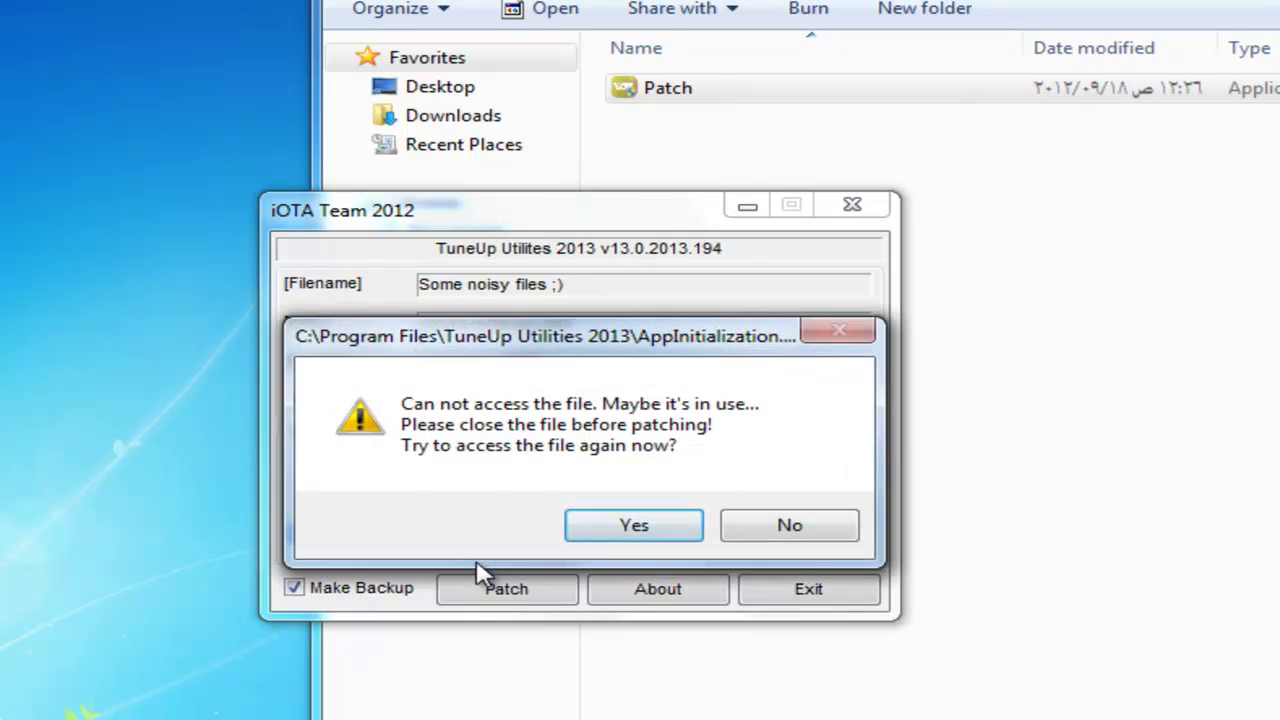
left_click(640, 537)
left_click(743, 532)
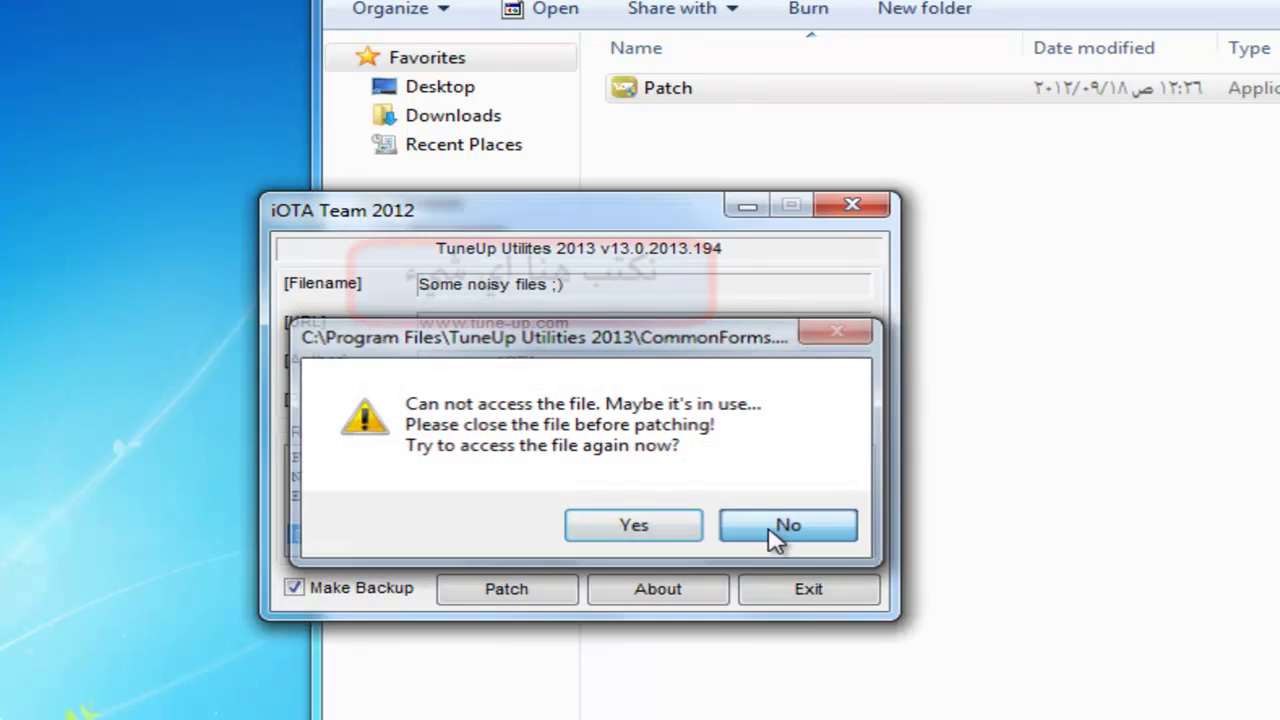
left_click(775, 537)
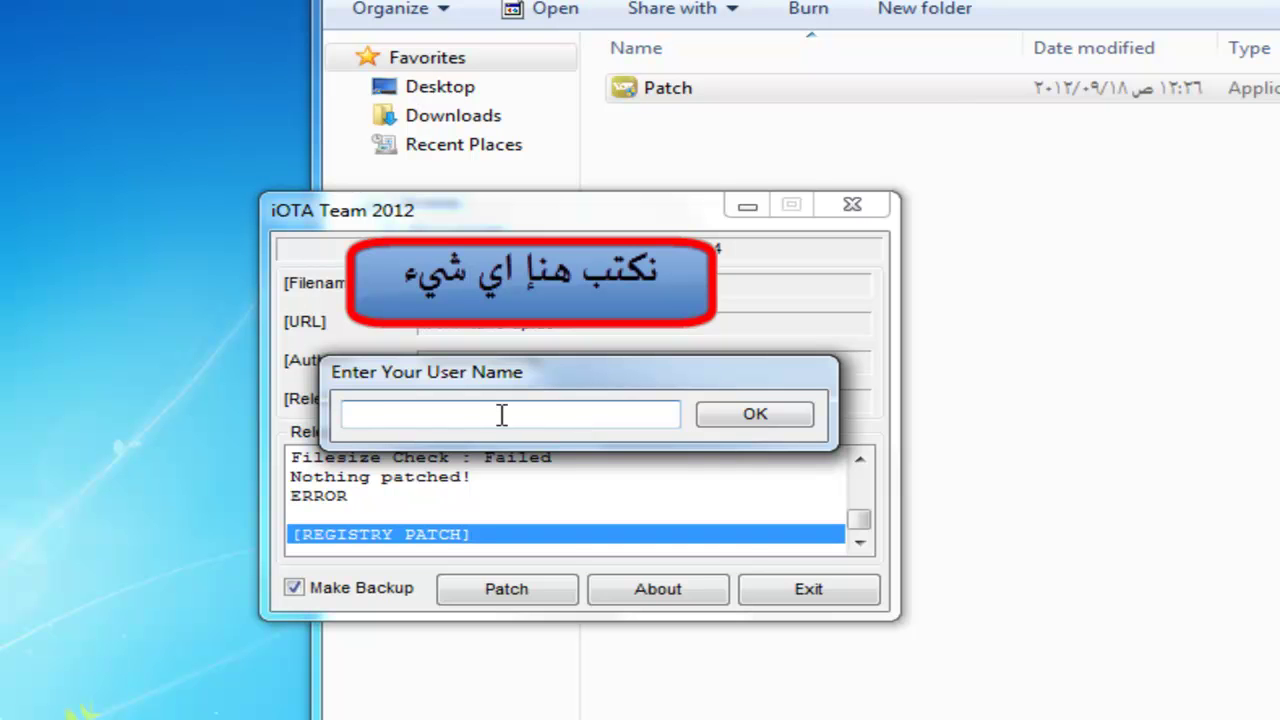
Enter user name 111 and company 1, confirm PATCHING DONE, then close the patcher and Patch folder
type("111")
left_click(724, 430)
type("1")
key("Return")
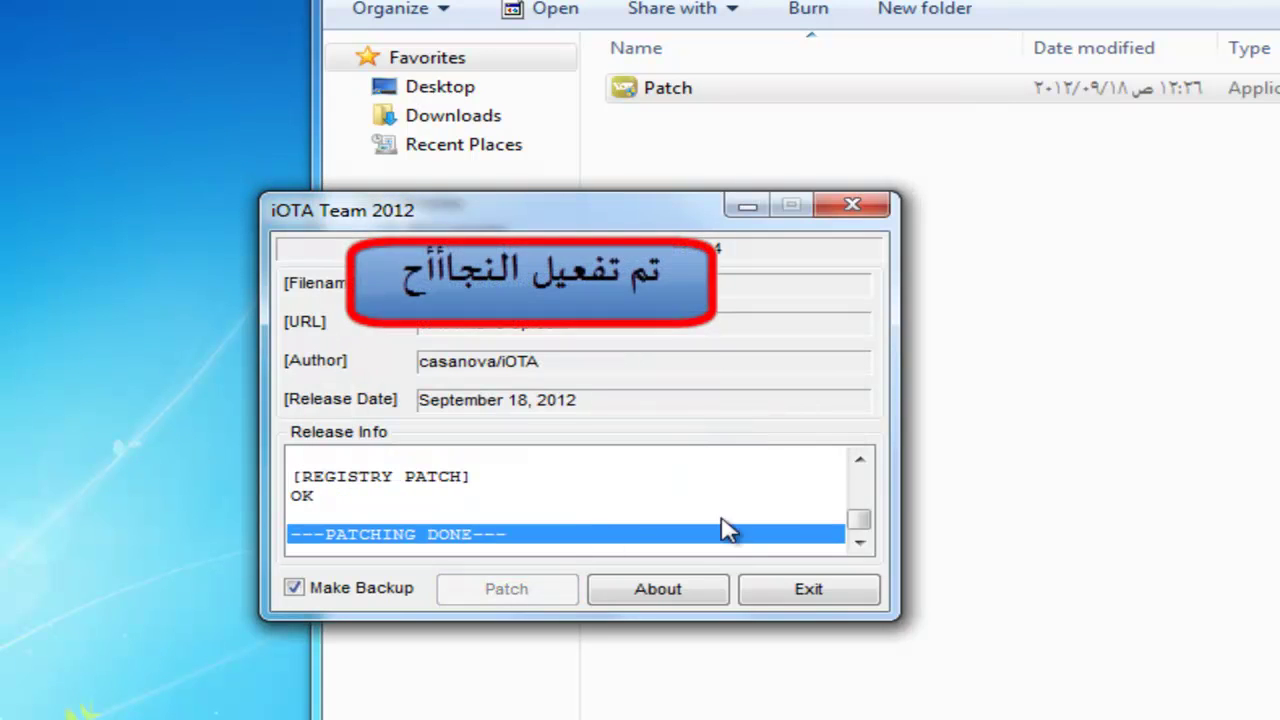
left_click_drag(729, 531, 600, 492)
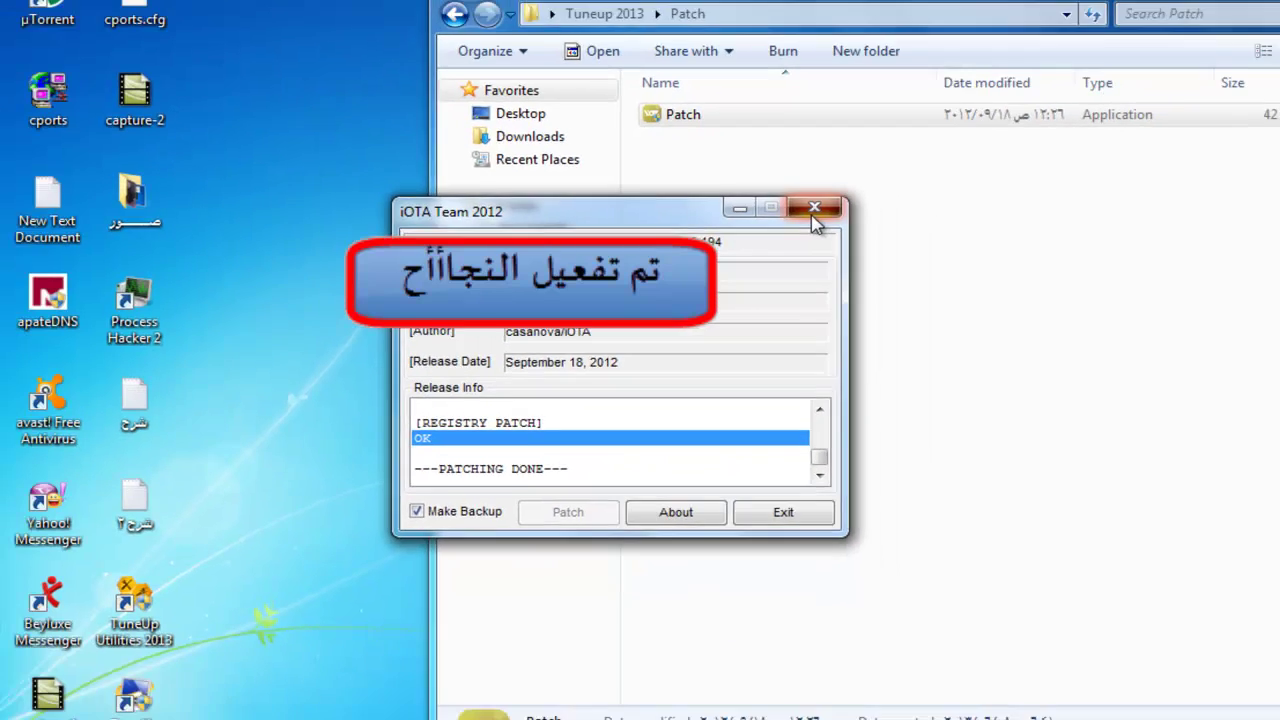
left_click(814, 210)
left_click(1257, 16)
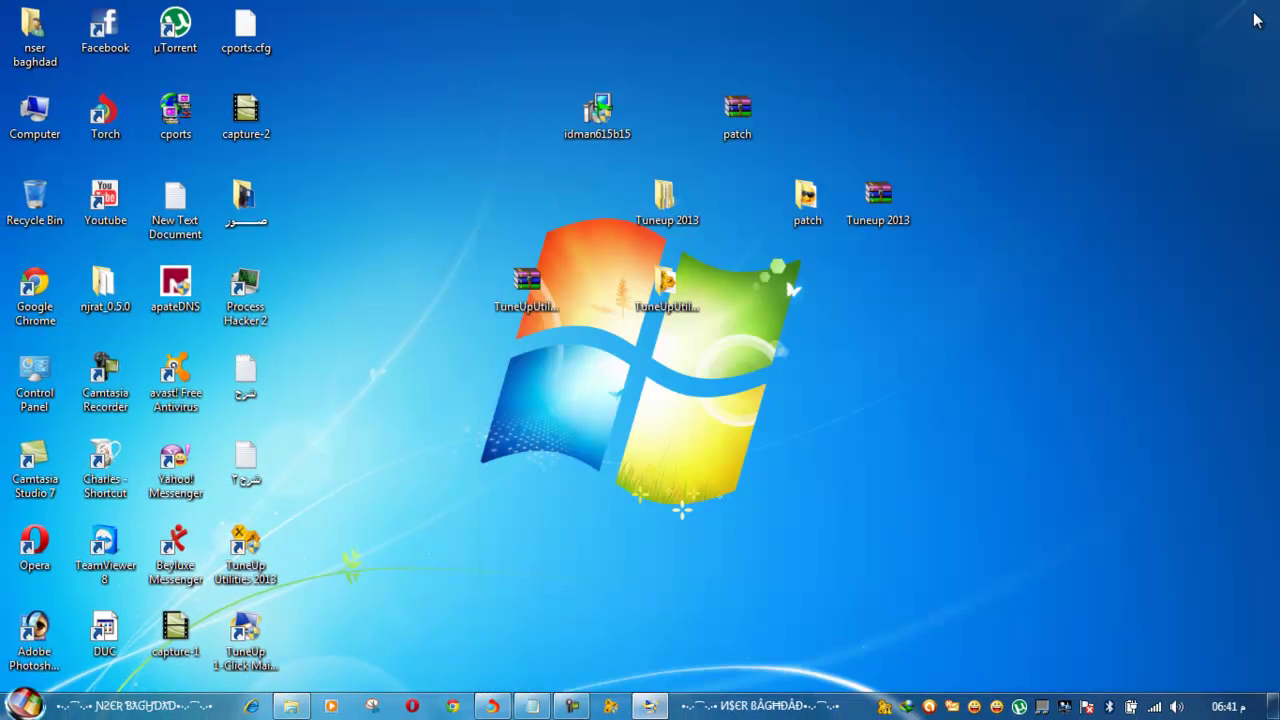
Restore the Notepad notes, scroll to the end and select the contact heading line
left_click(535, 708)
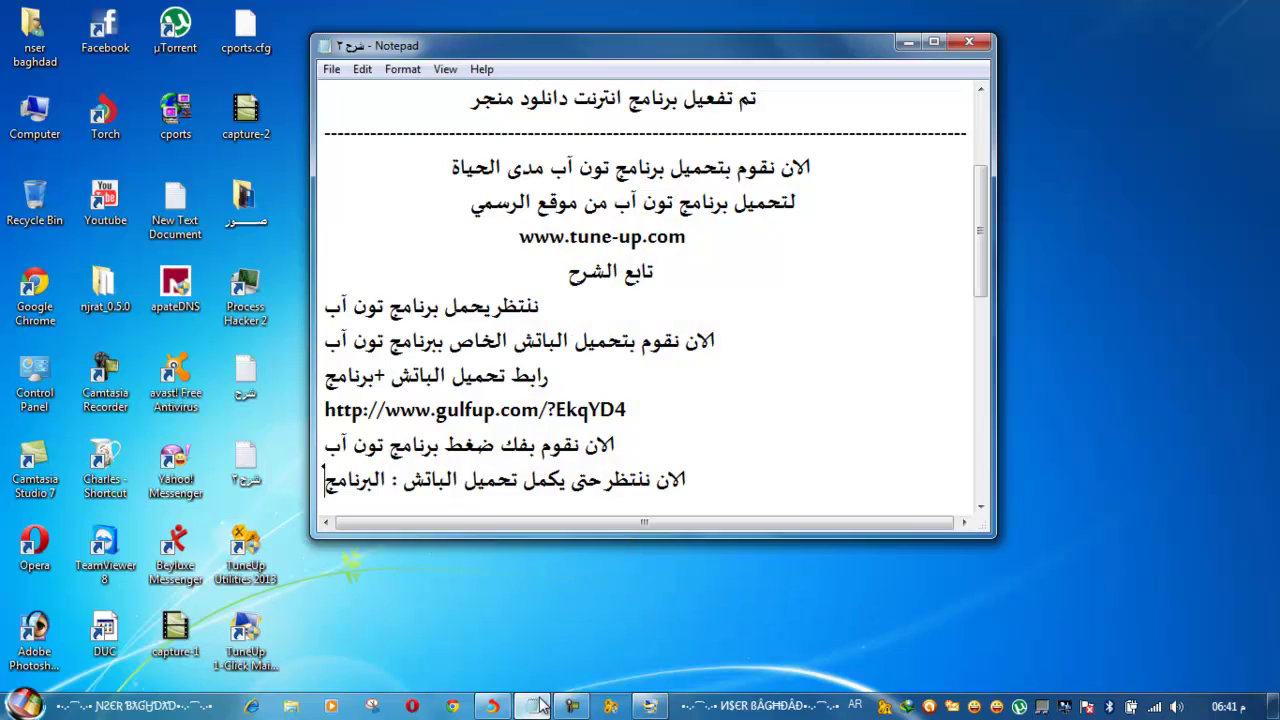
scroll(740, 407, "down", 1)
left_click_drag(860, 445, 822, 445)
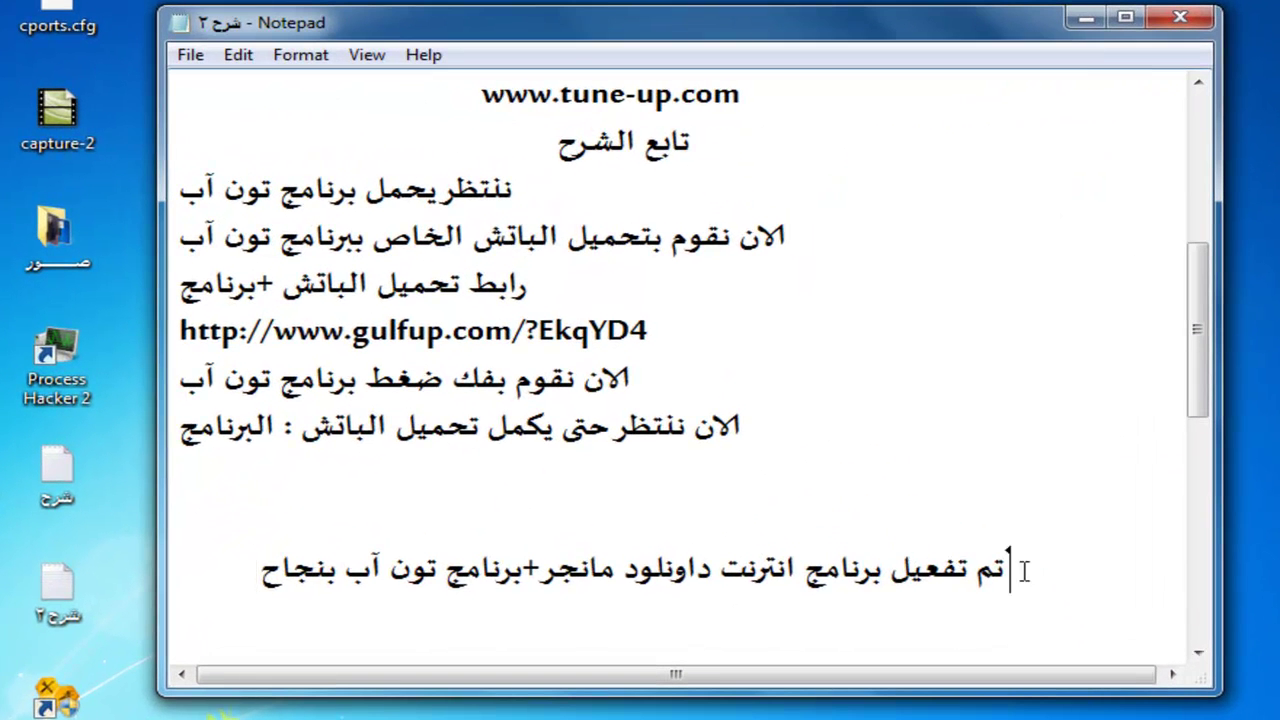
left_click_drag(588, 580, 246, 563)
scroll(420, 563, "down", 3)
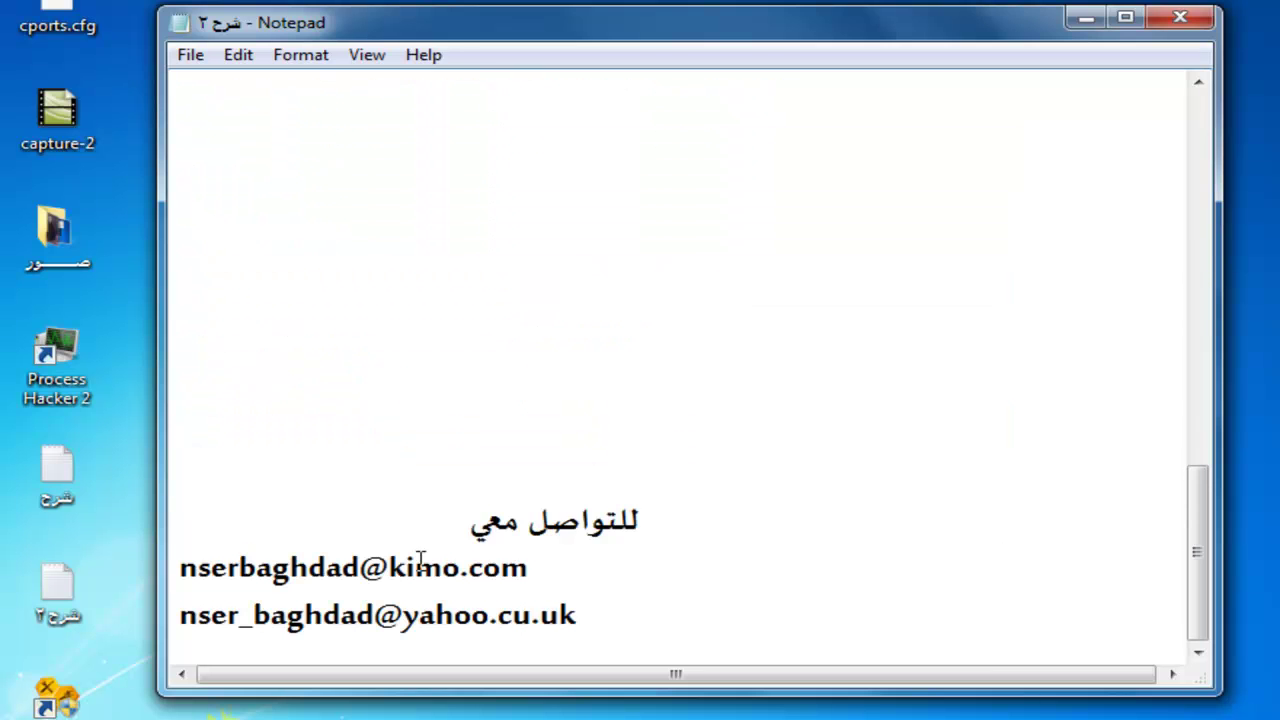
left_click_drag(689, 540, 298, 565)
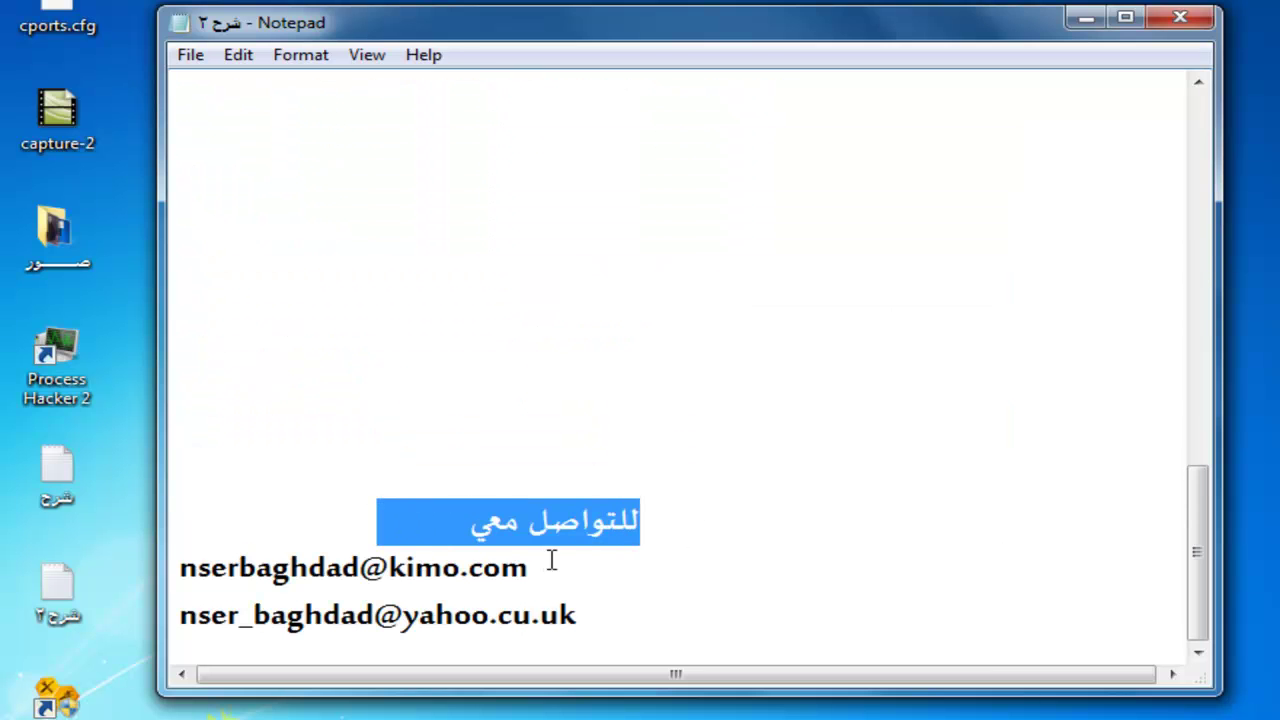